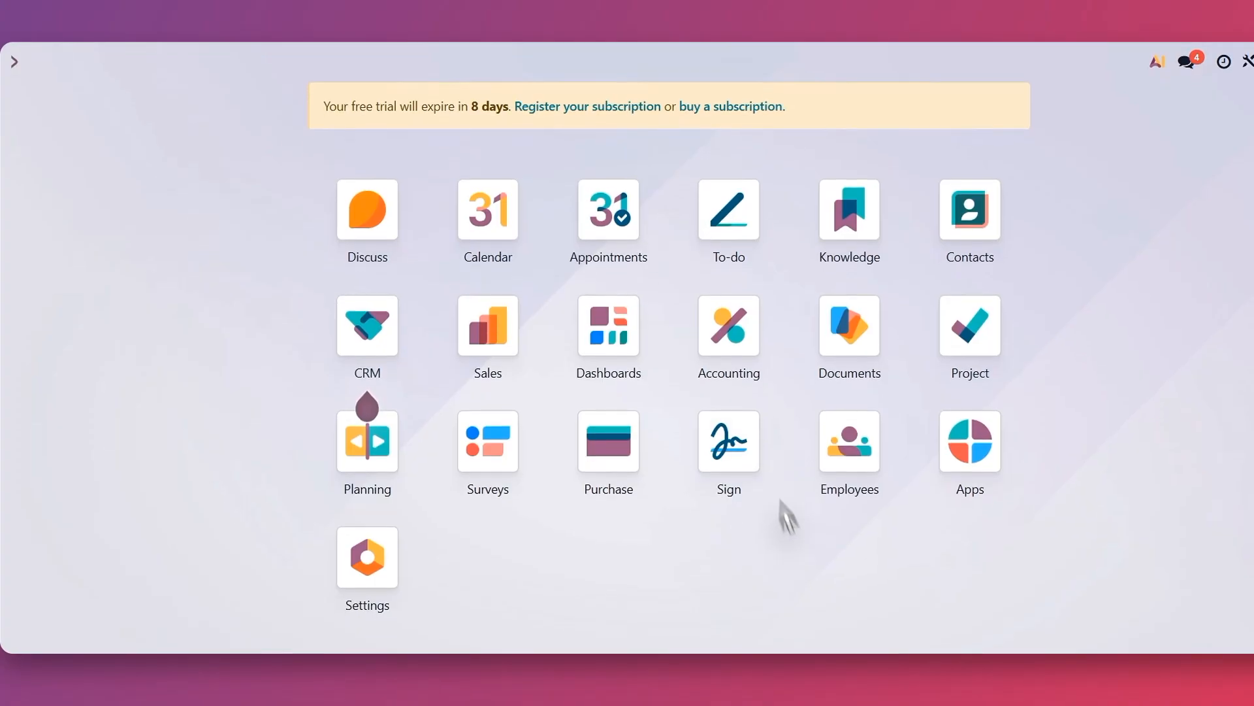
Switch to the Demo Client File workbook in Excel and review its Customer list and Suppliers list sheets
mouse_move(960, 651)
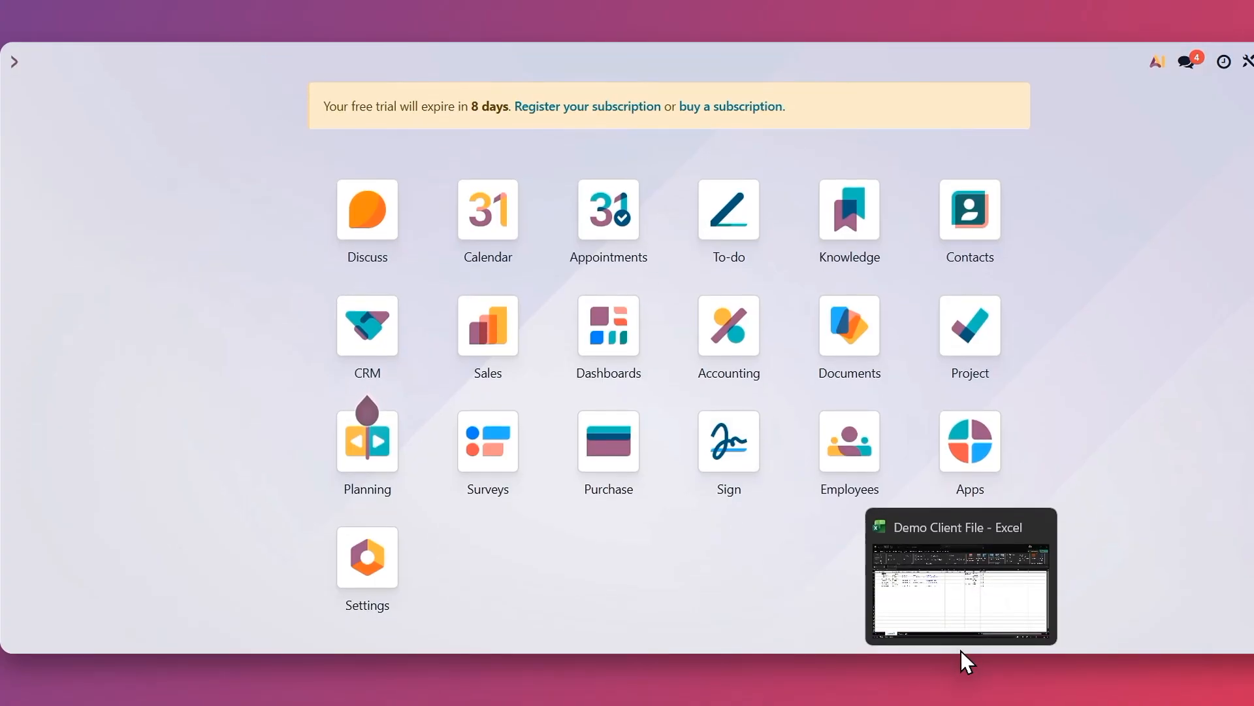
click(973, 616)
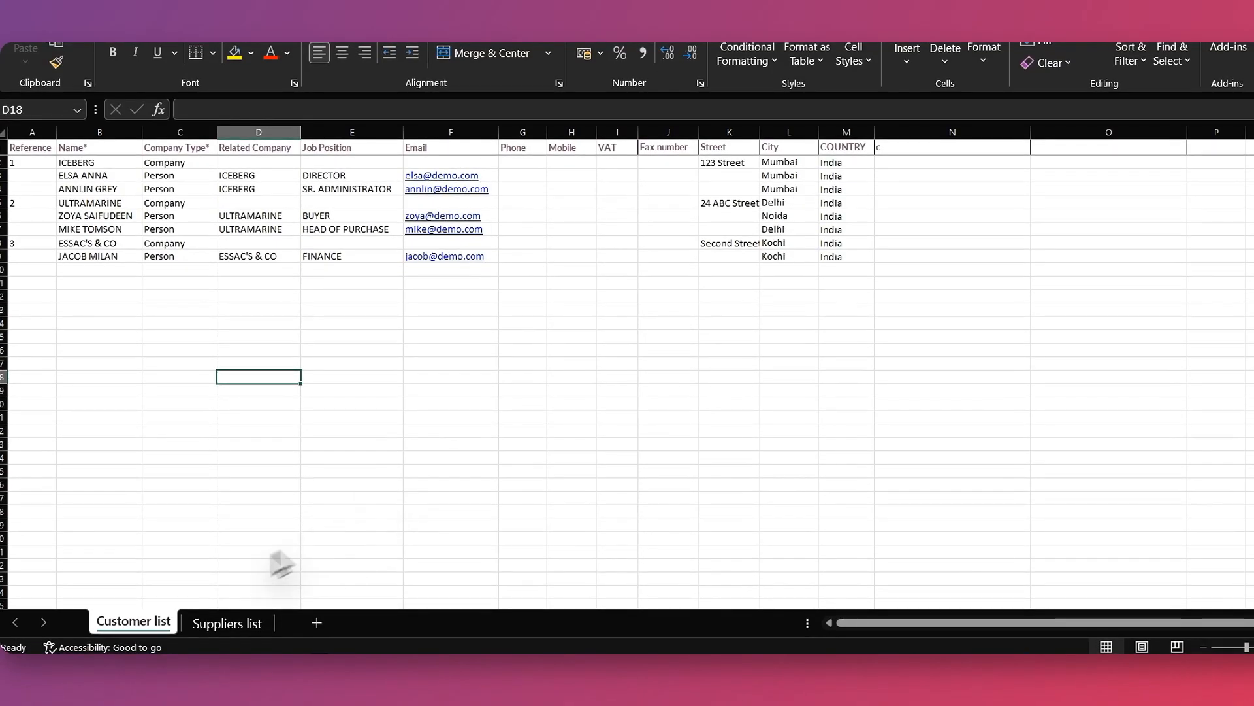
click(222, 622)
click(222, 419)
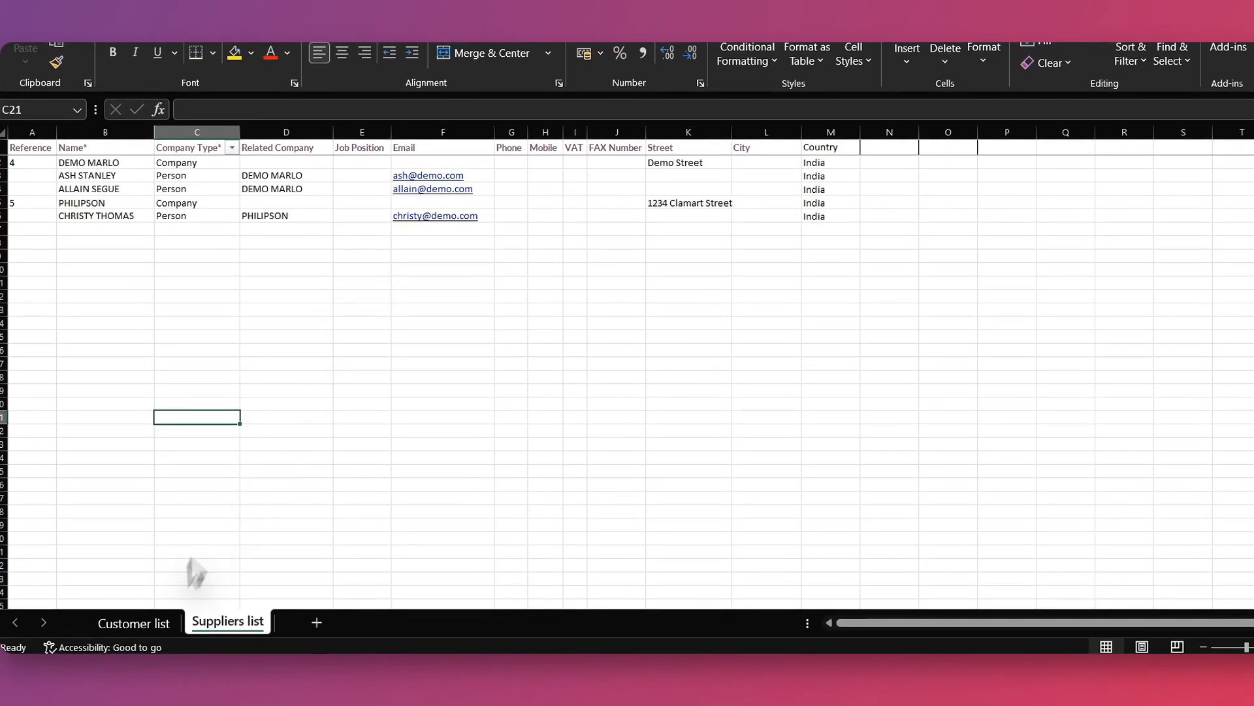
click(145, 626)
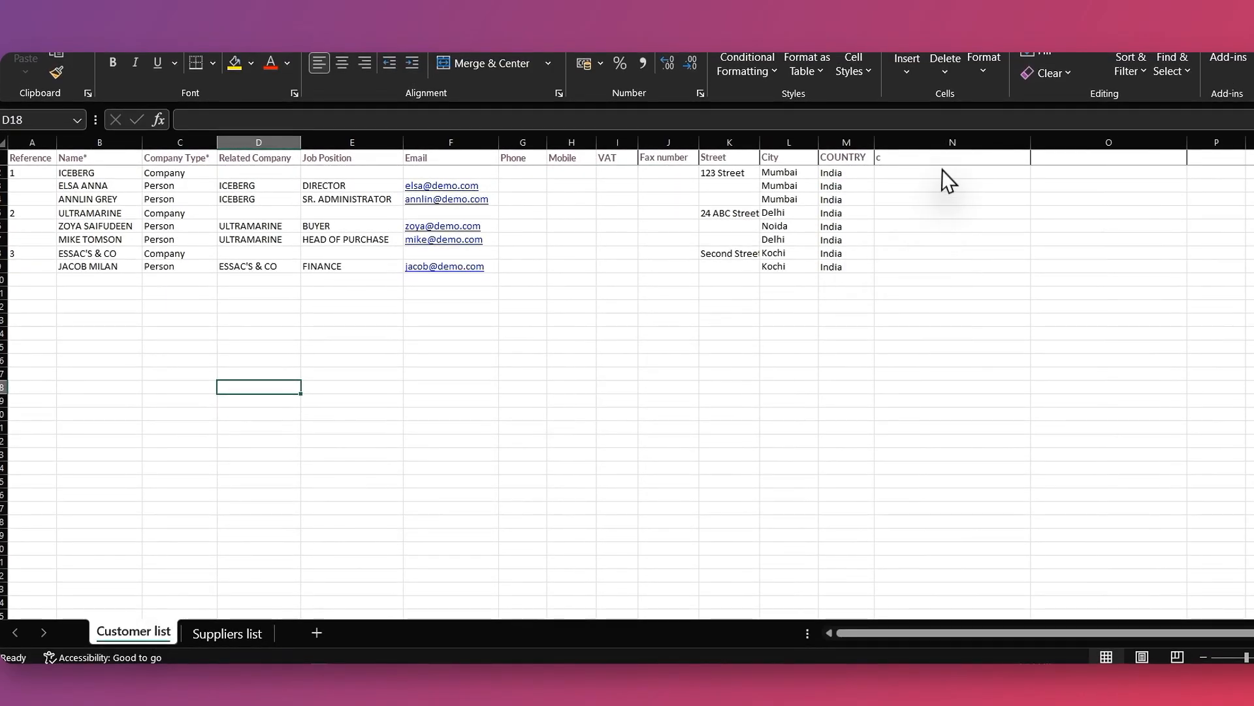
Replace the stray header in N1 of the Customer list with Customer_rank and enter the header Supplier_rank in O1
click(949, 163)
key(BackSpace)
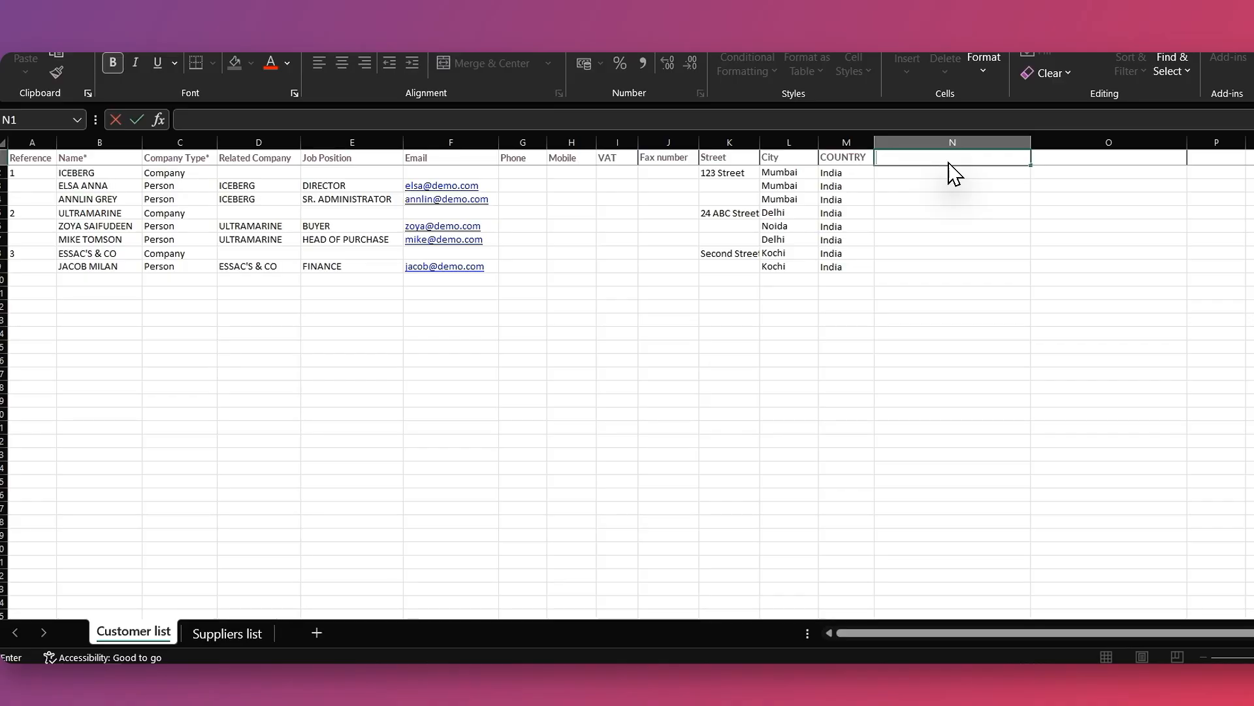
text(Customer_rank)
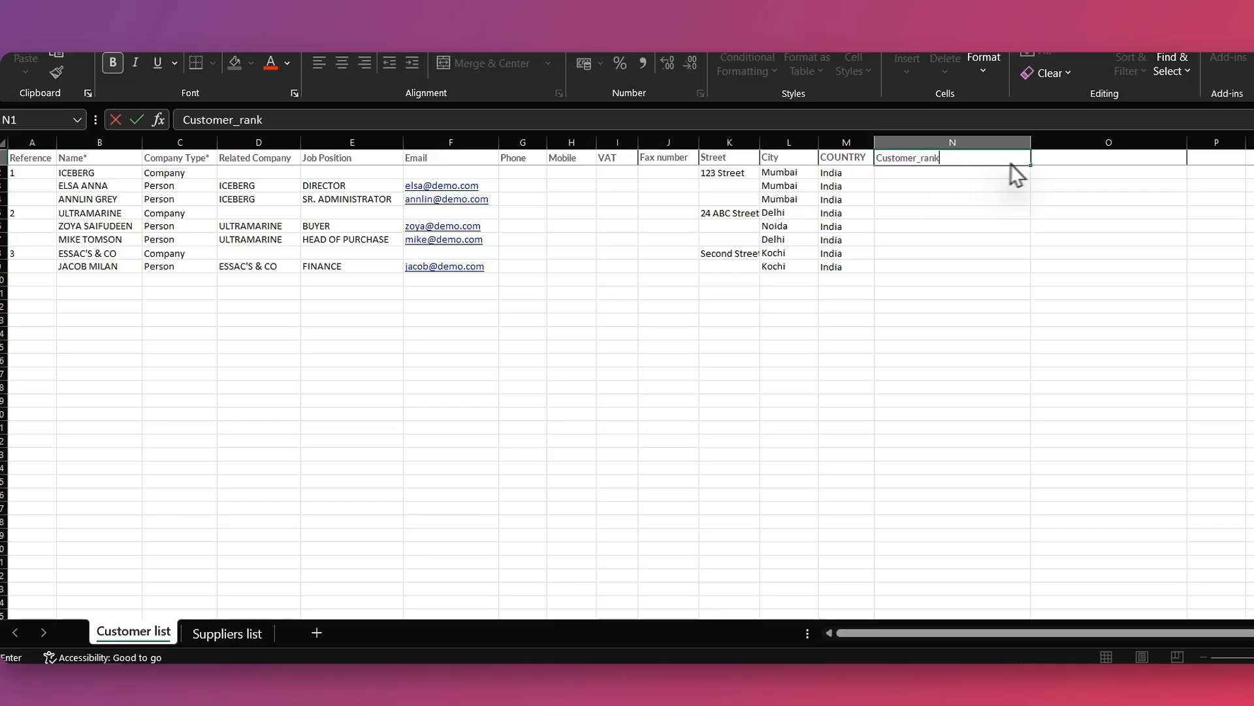
click(1067, 165)
text(Su)
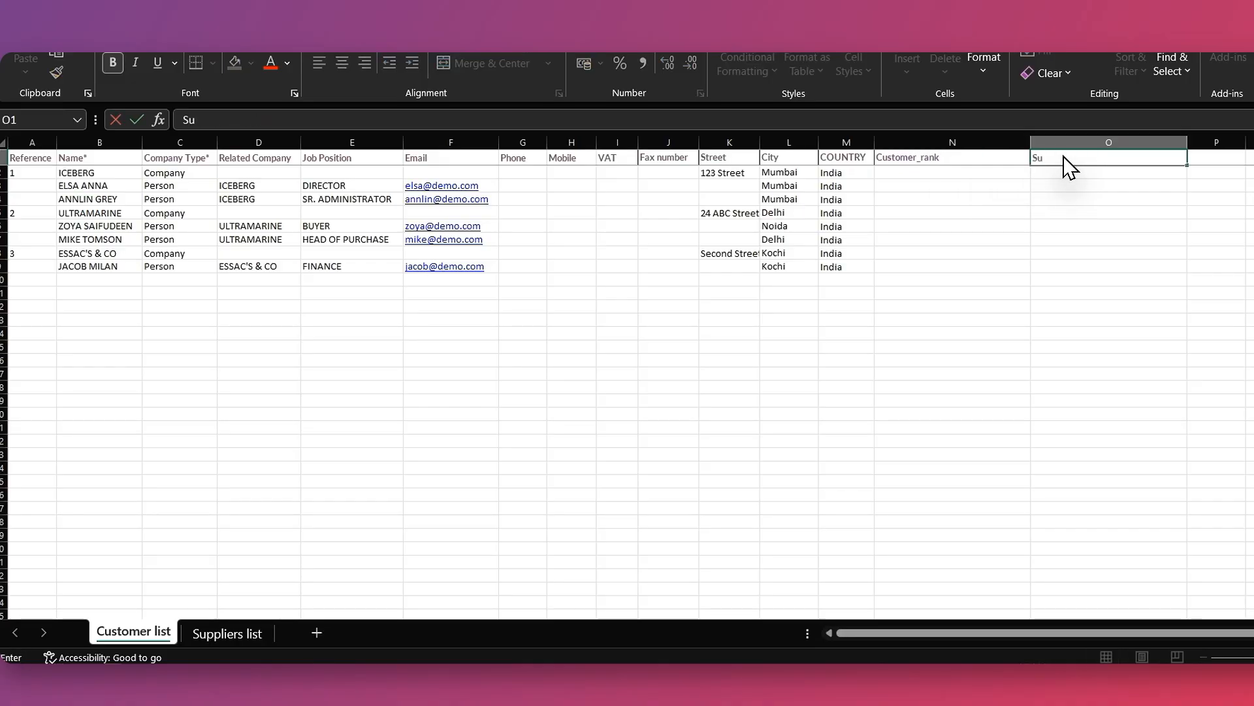
text(pplier_rank)
Give the ICEBERG row a Customer_rank of 1 and a Supplier_rank of 0
click(953, 170)
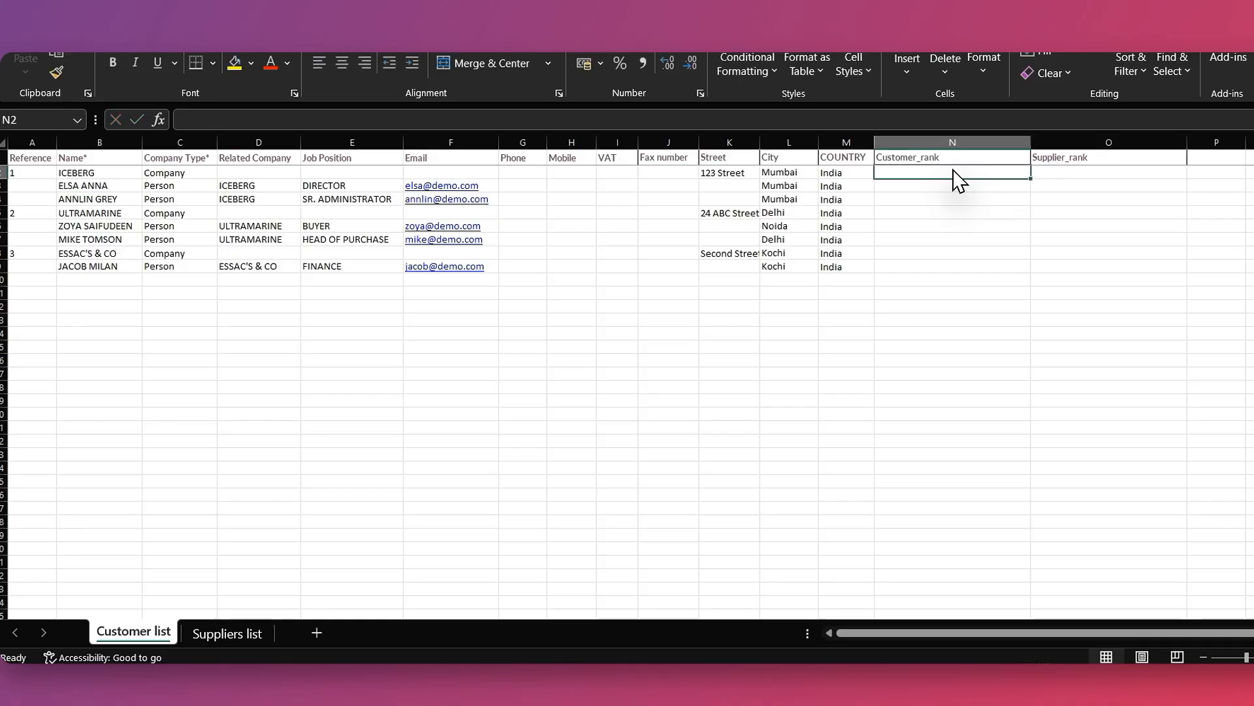
text(1)
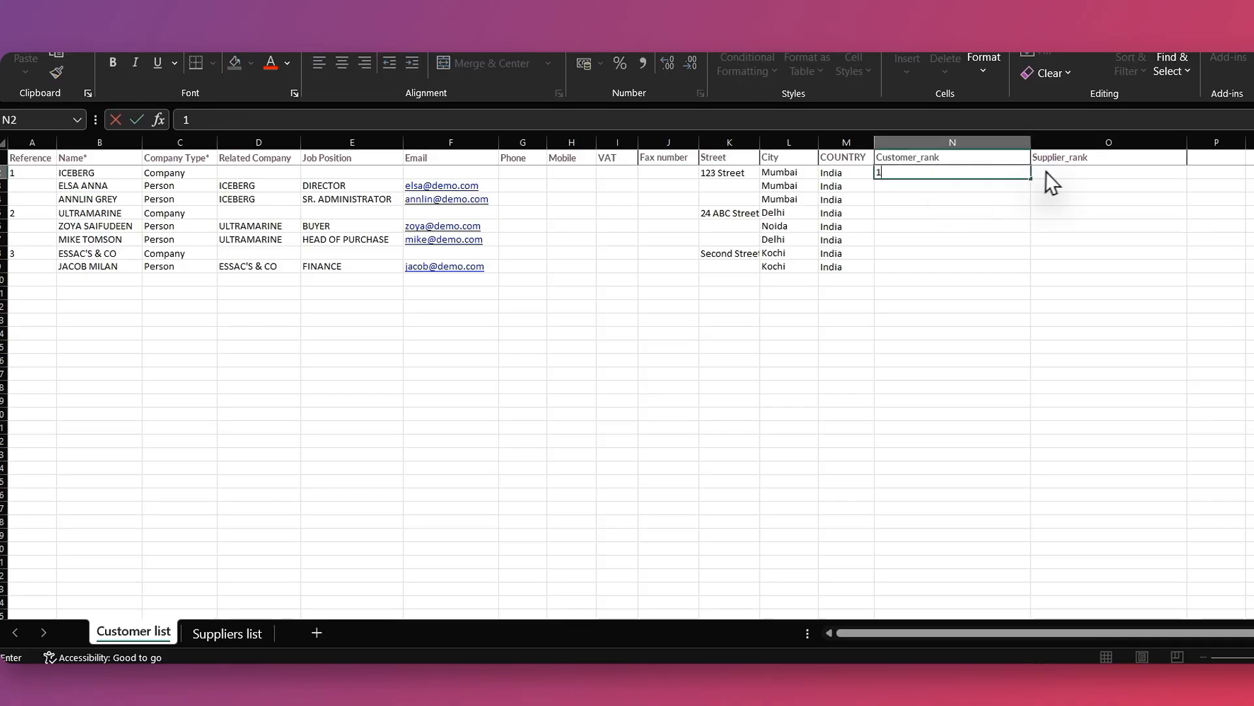
click(1062, 173)
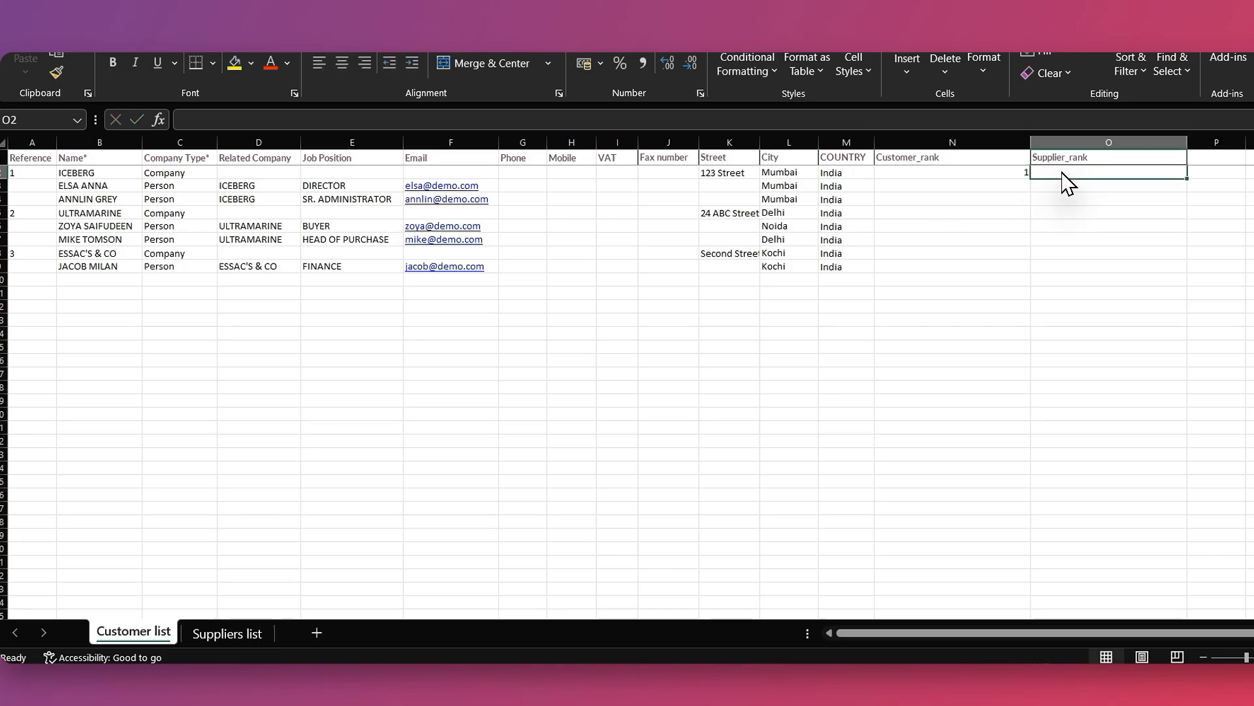
text(0)
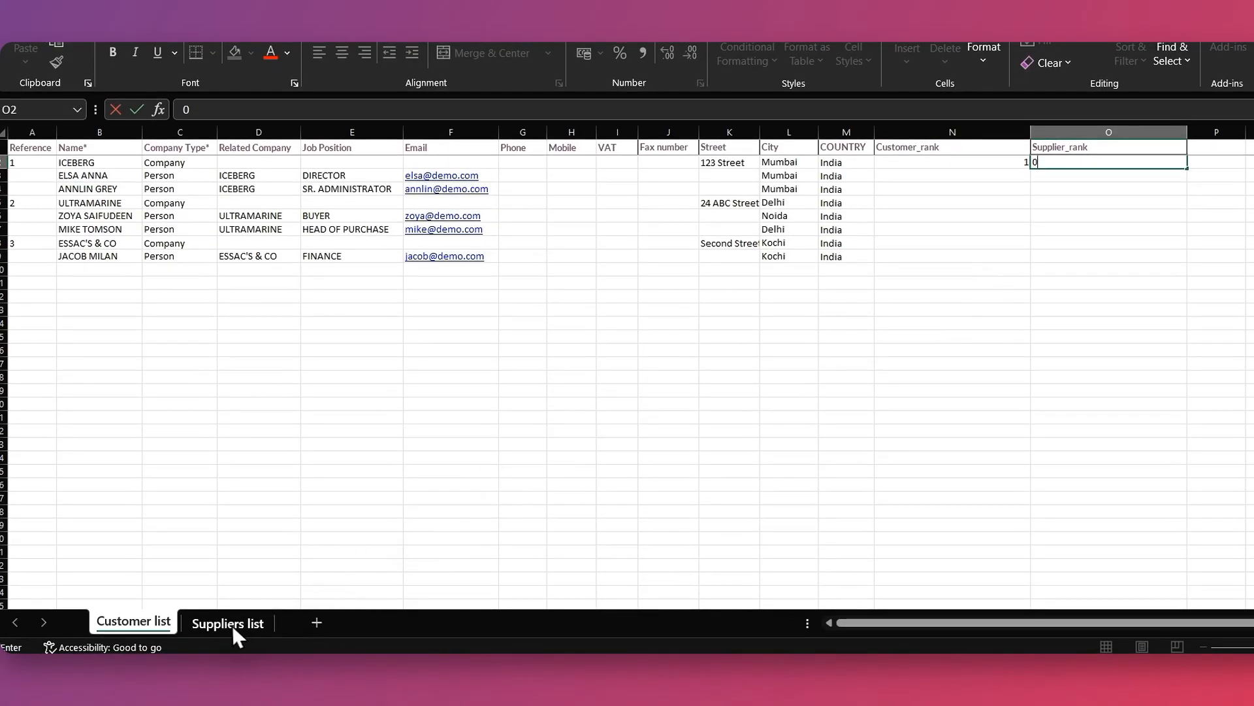
Copy all supplier records A2:M6 from the Suppliers list and paste them below the customers at A10 of the Customer list
click(229, 633)
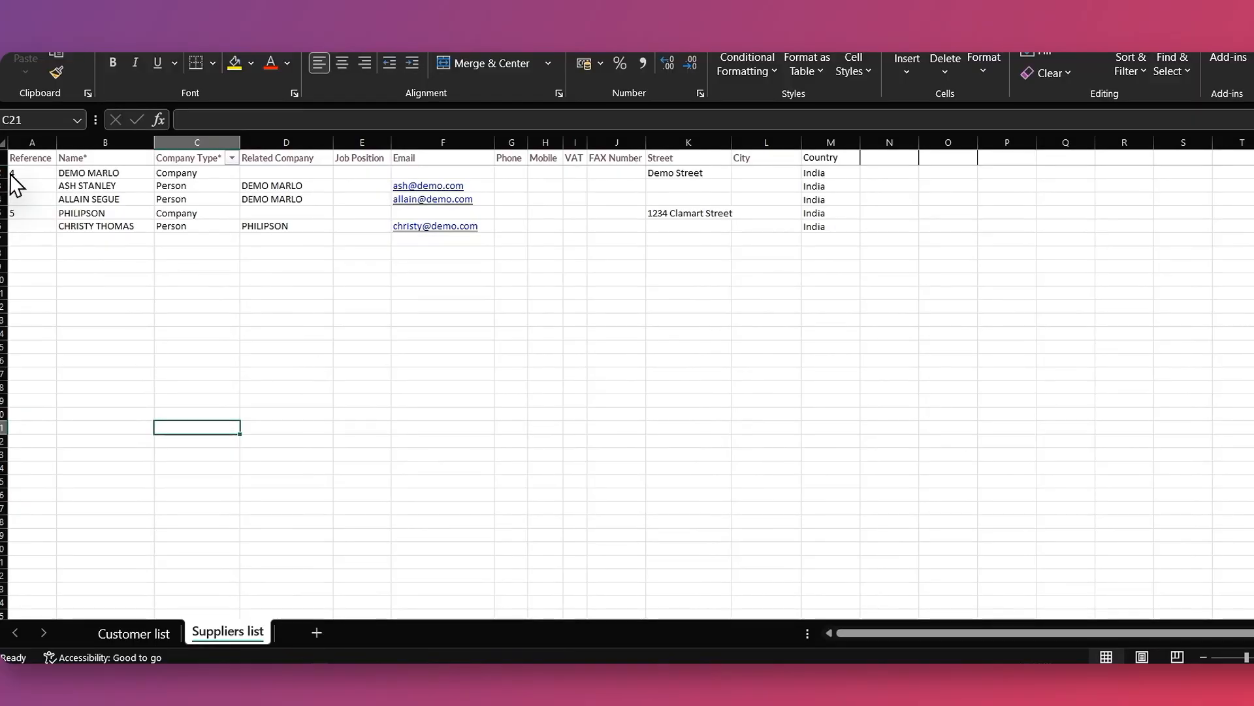
drag(17, 177, 822, 232)
key(ctrl+c)
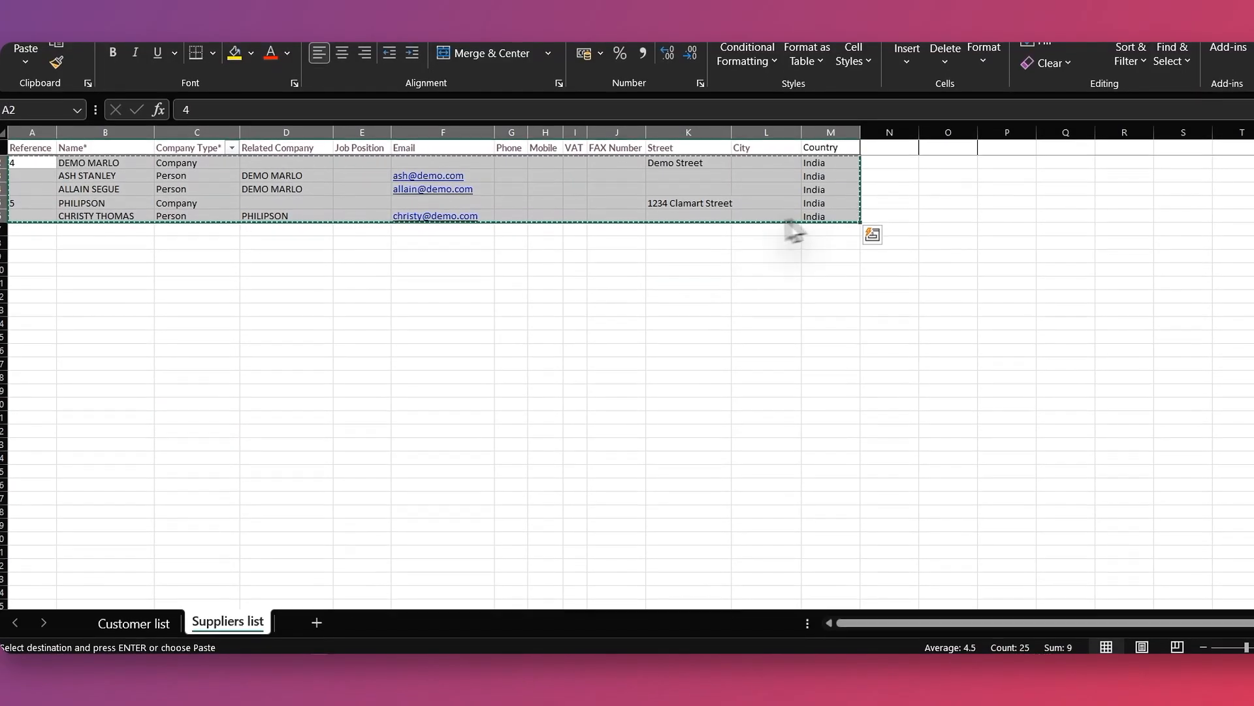
click(134, 631)
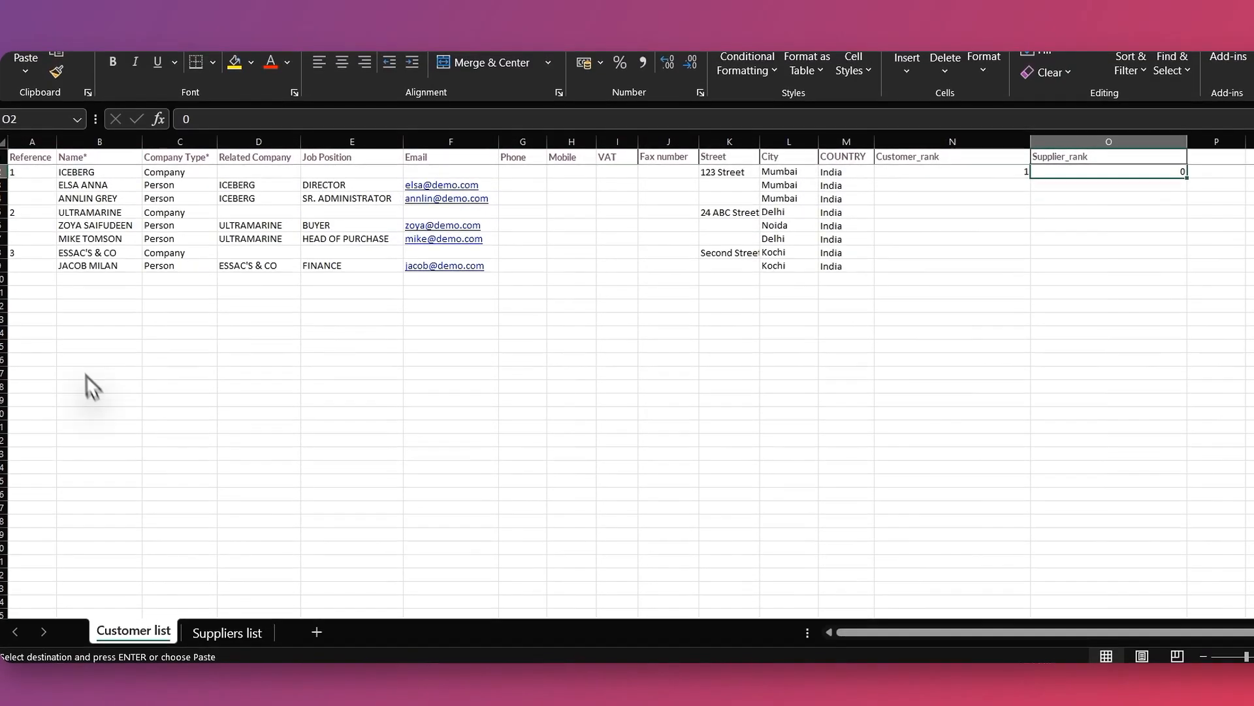
click(28, 270)
key(ctrl+v)
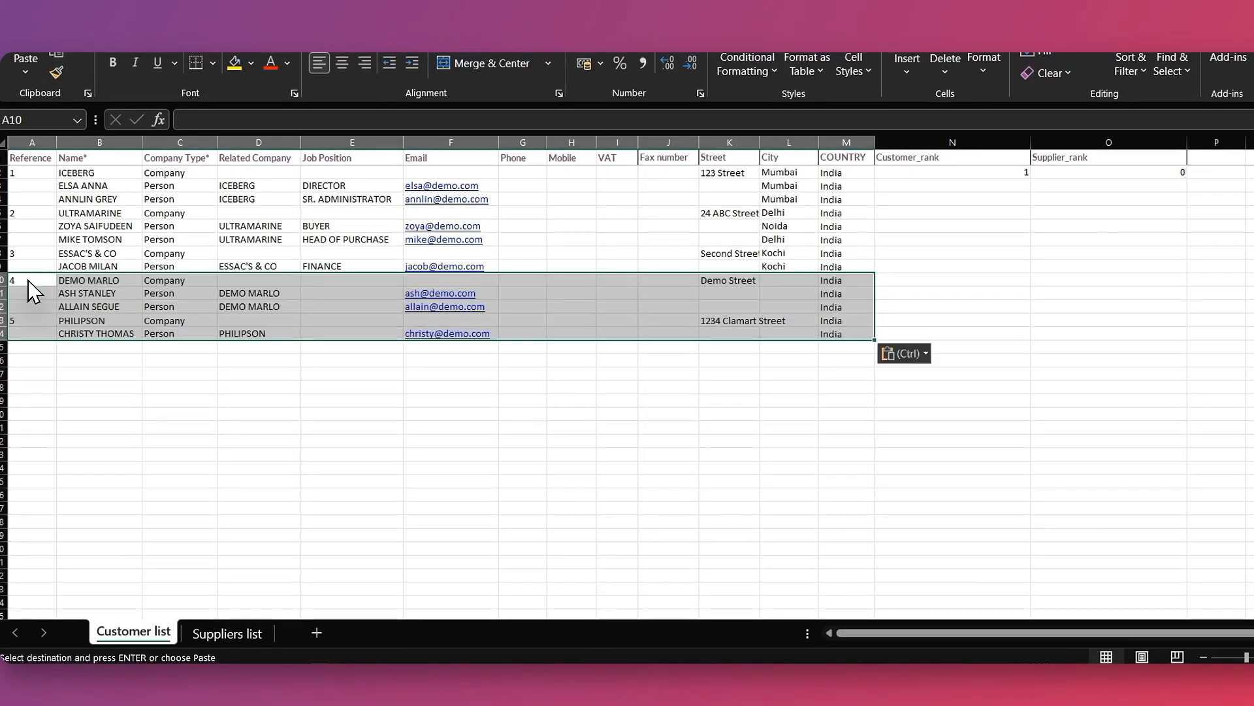
Give the first pasted supplier in row 10 a Customer_rank of 0 and a Supplier_rank of 1
click(1018, 280)
text(0)
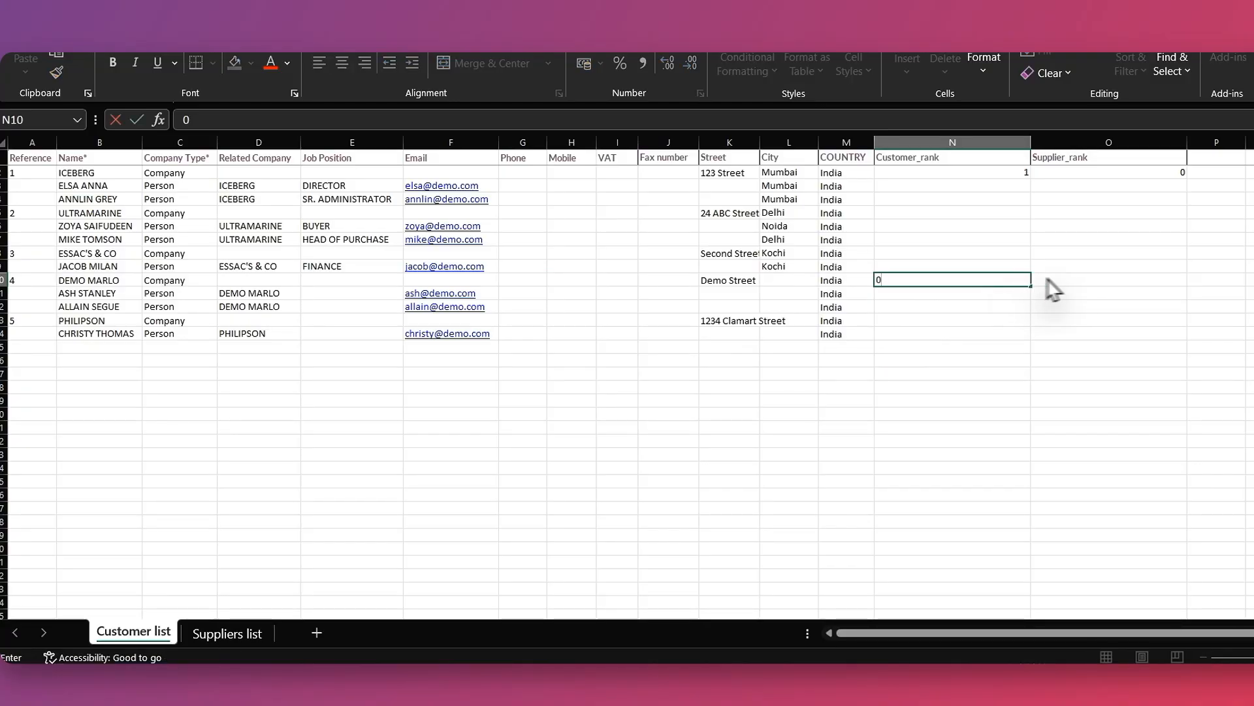
click(1092, 280)
text(1)
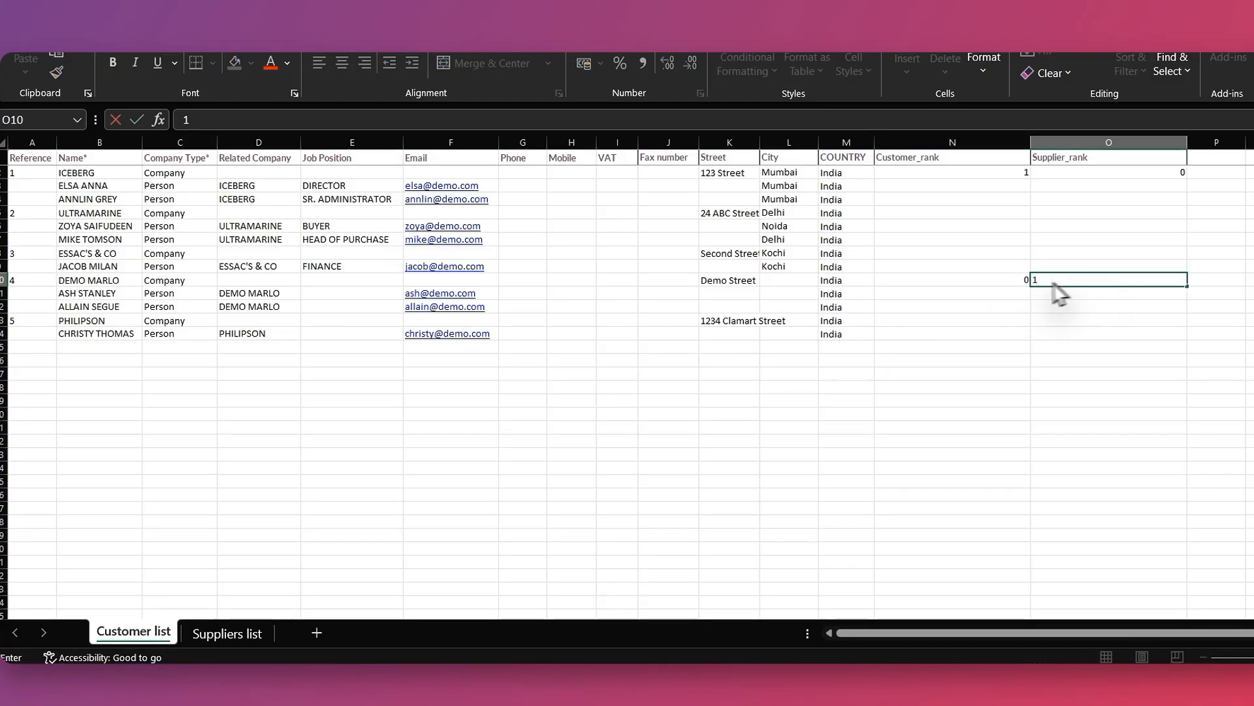
Copy row 10's Customer_rank 0 and Supplier_rank 1 down through the remaining supplier rows to row 14
click(993, 292)
key(ctrl+c)
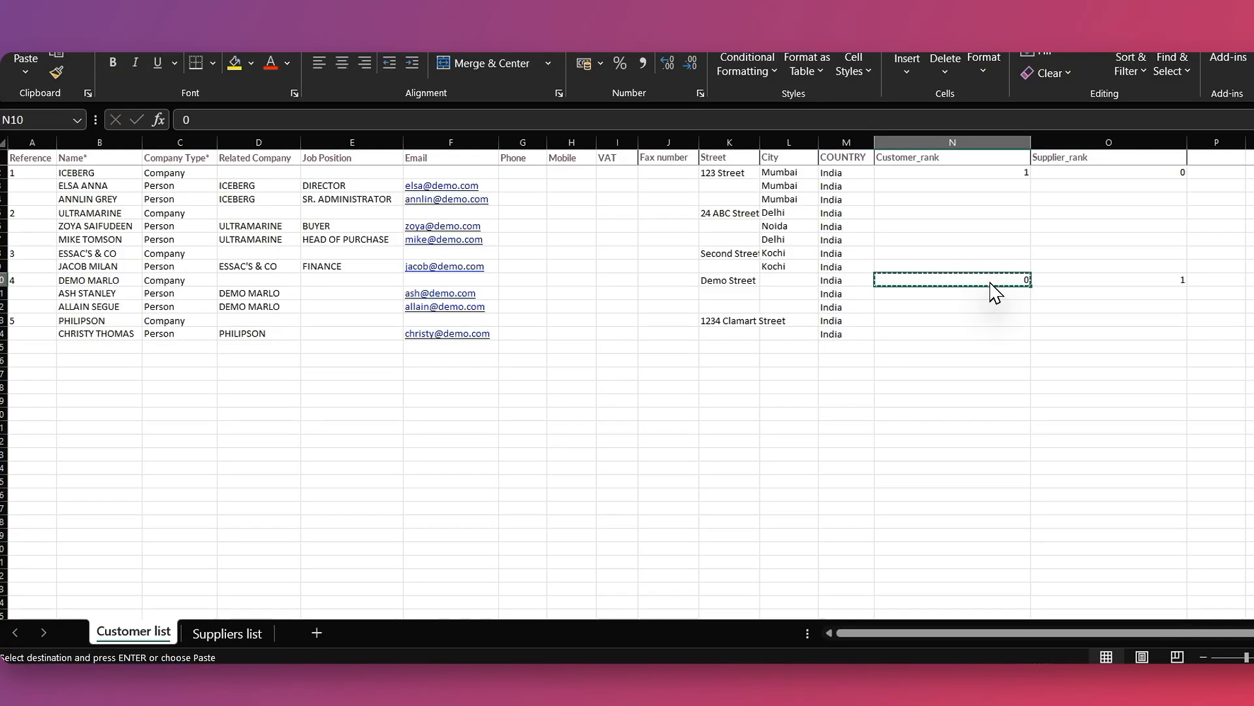
drag(990, 284, 983, 339)
key(ctrl+v)
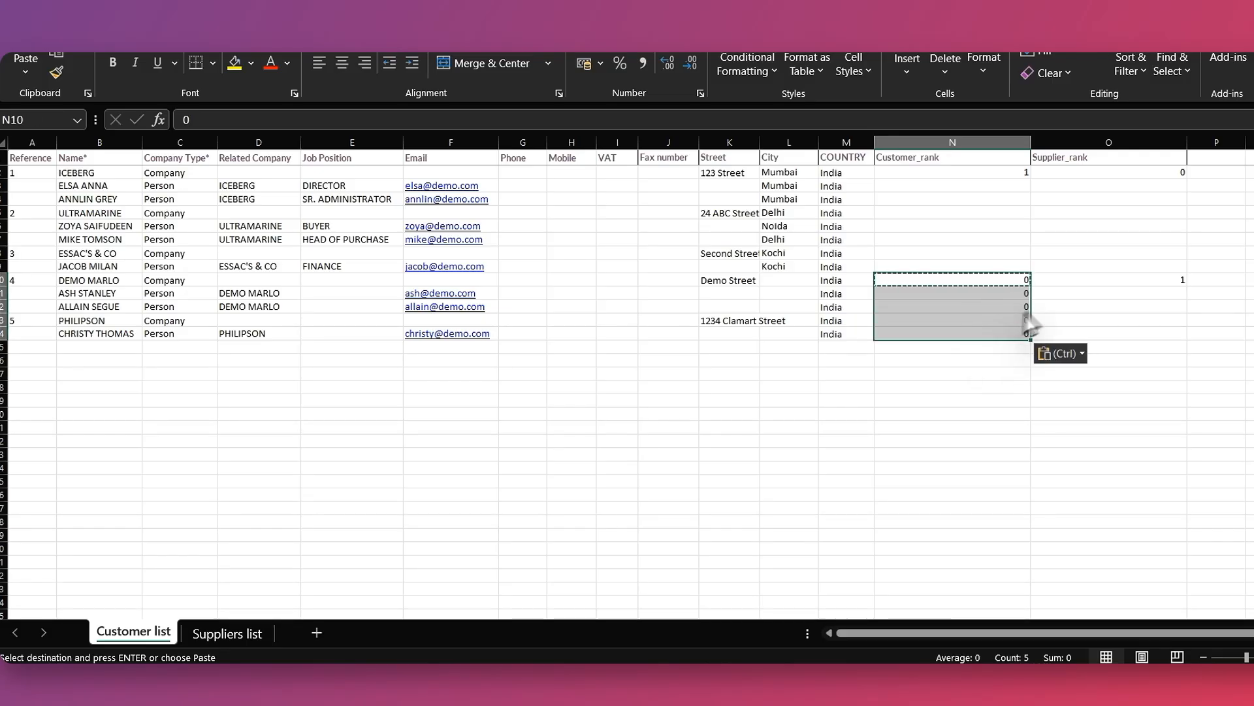
click(1096, 281)
key(ctrl+c)
drag(1102, 292, 1096, 336)
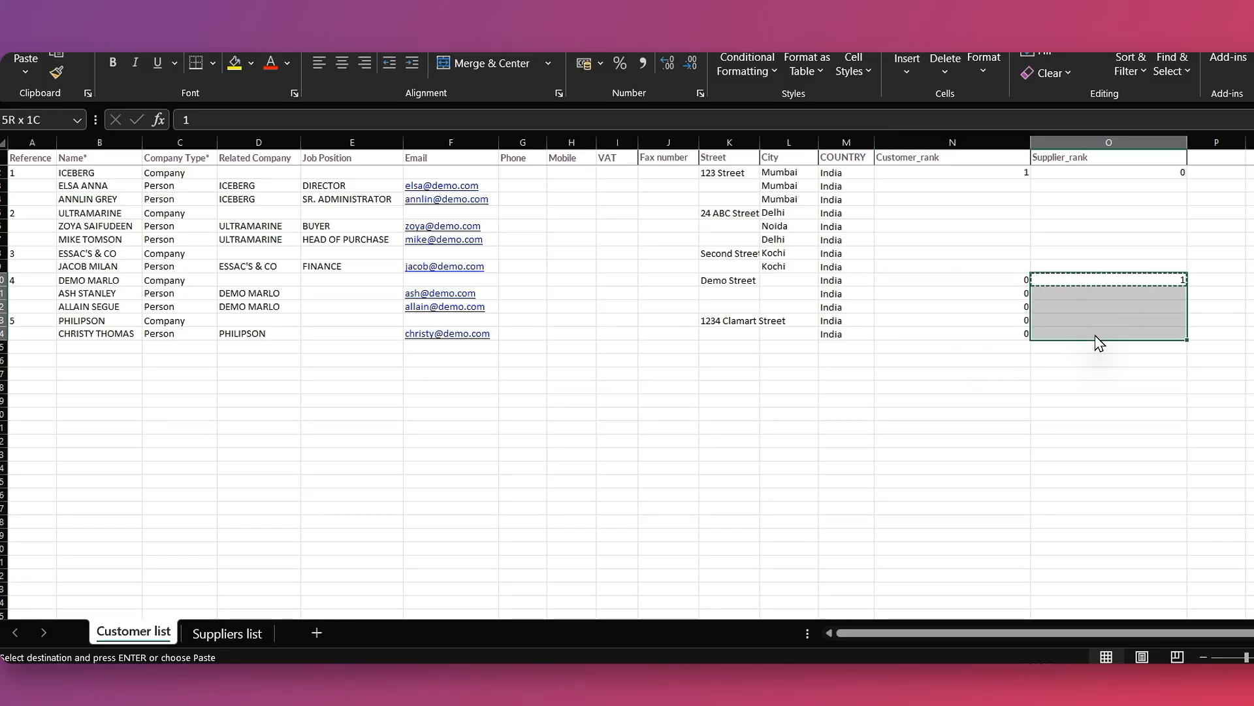
key(ctrl+v)
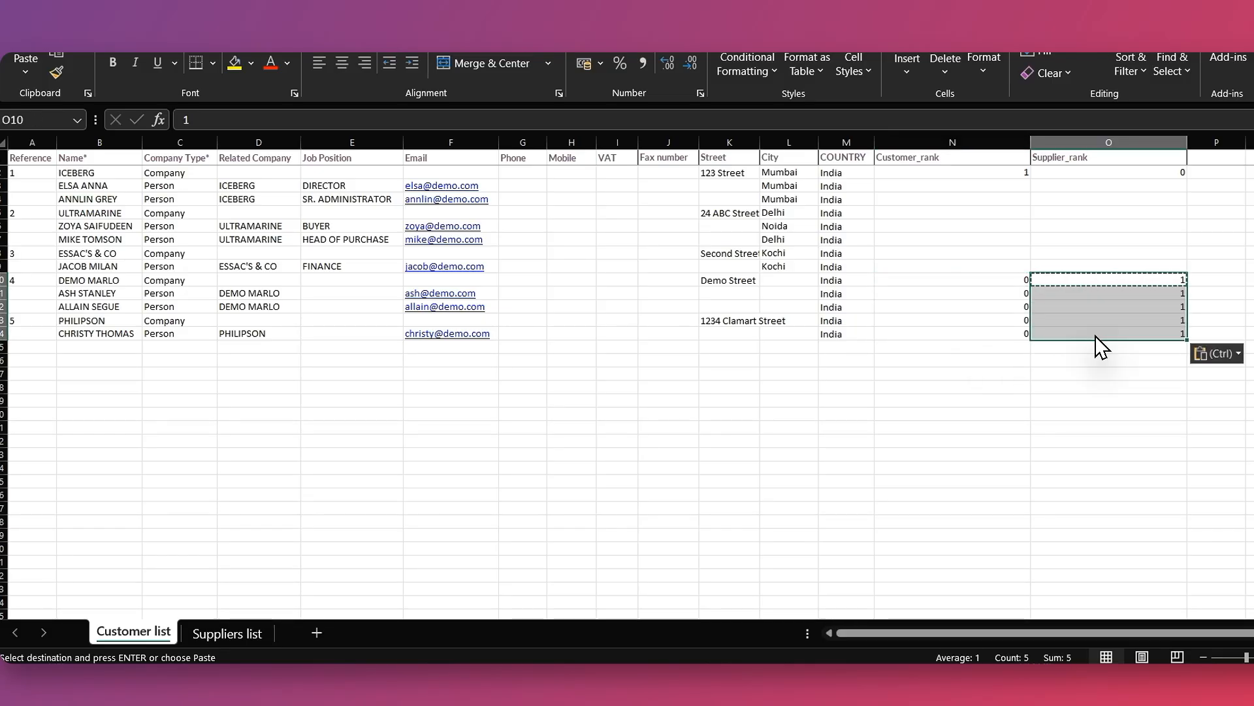
Copy row 2's Customer_rank 1 and Supplier_rank 0 down through all customer rows to row 9
click(1009, 172)
key(ctrl+c)
drag(1008, 172, 1000, 262)
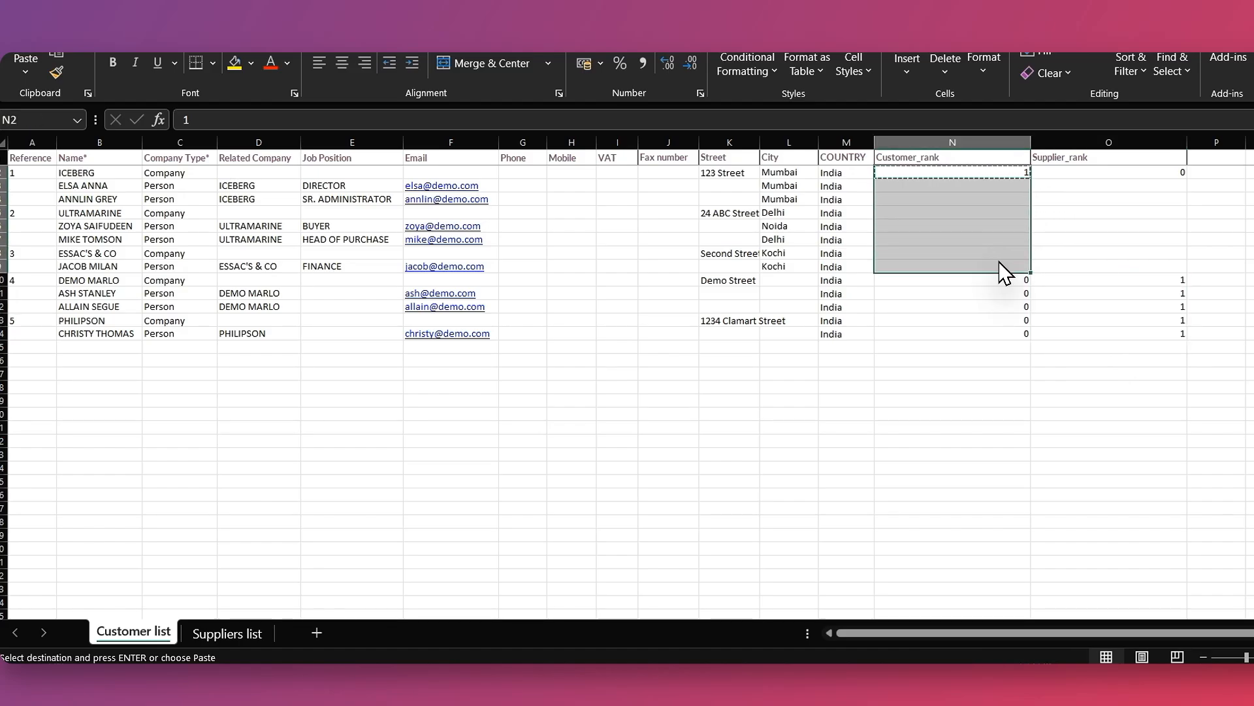
key(ctrl+v)
click(1105, 173)
key(ctrl+c)
drag(1105, 172, 1110, 263)
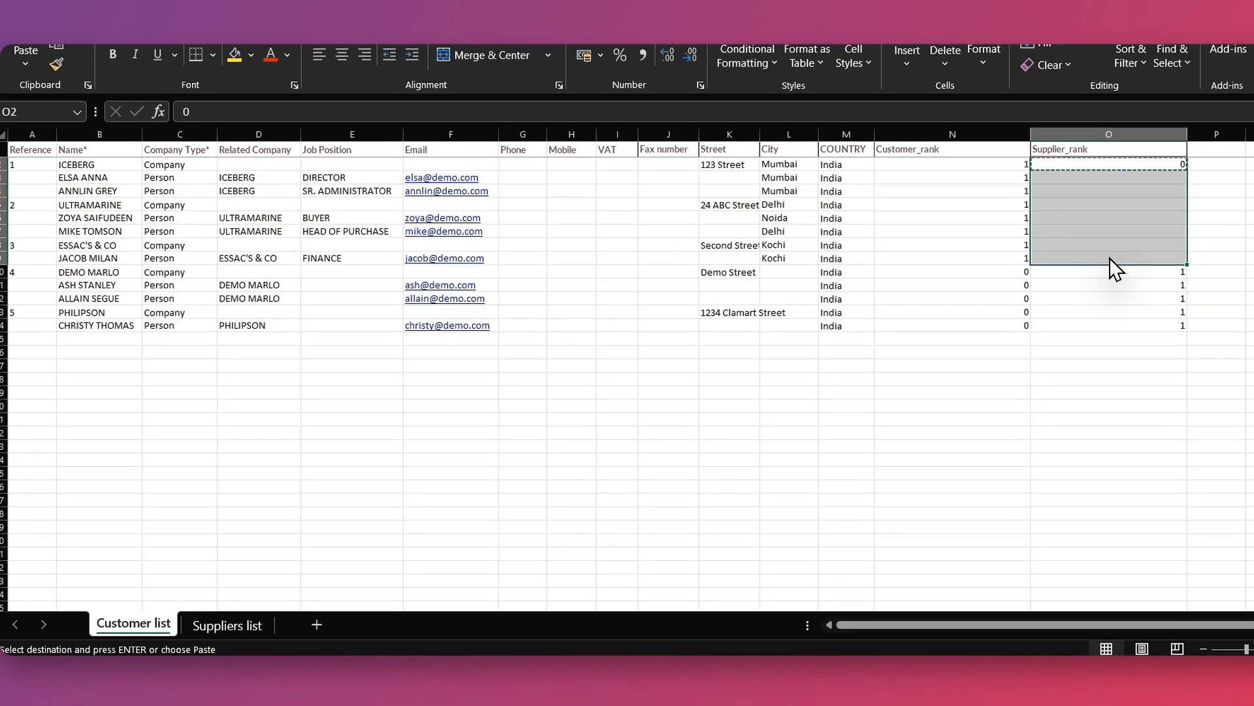
key(ctrl+v)
Deselect the filled rank cells and save the workbook
click(1074, 471)
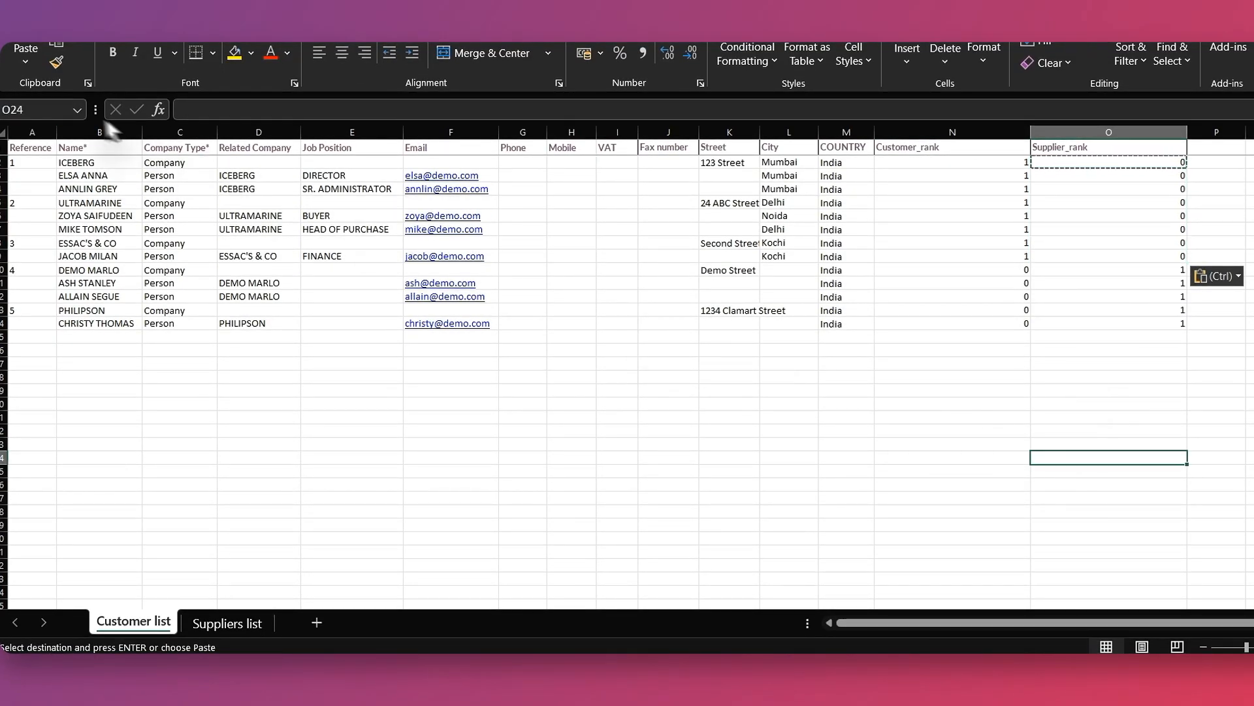
click(13, 45)
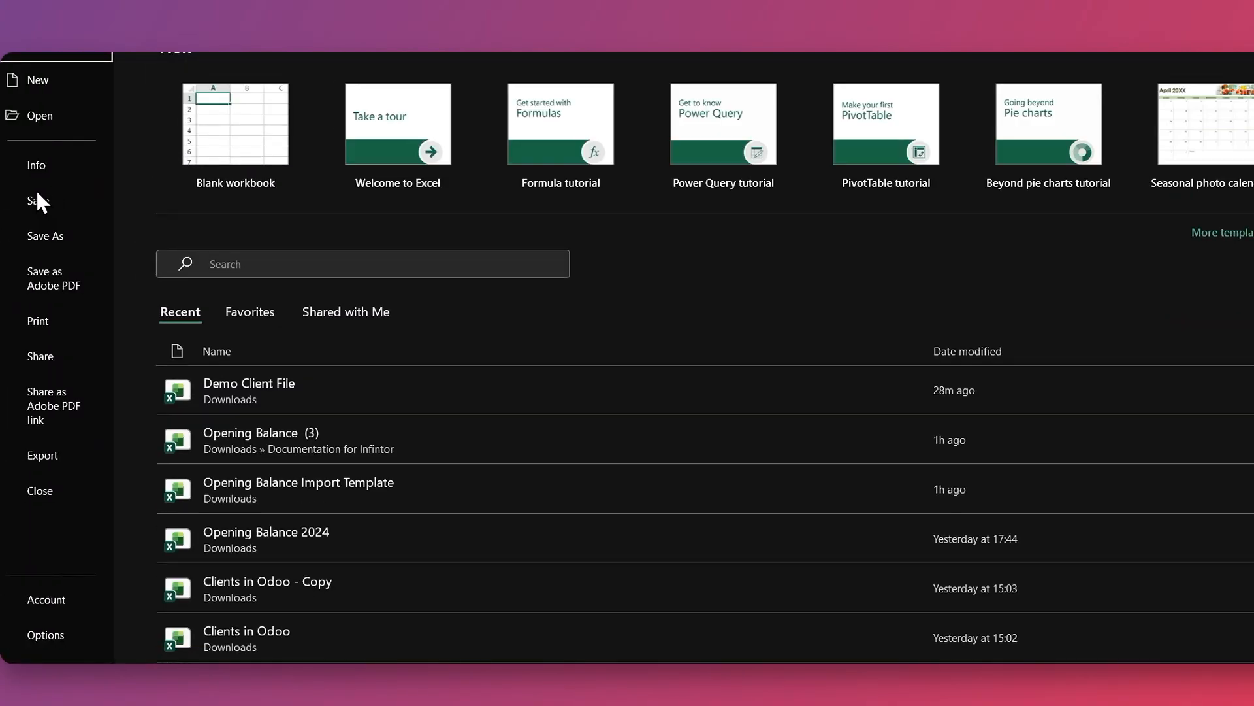
click(37, 197)
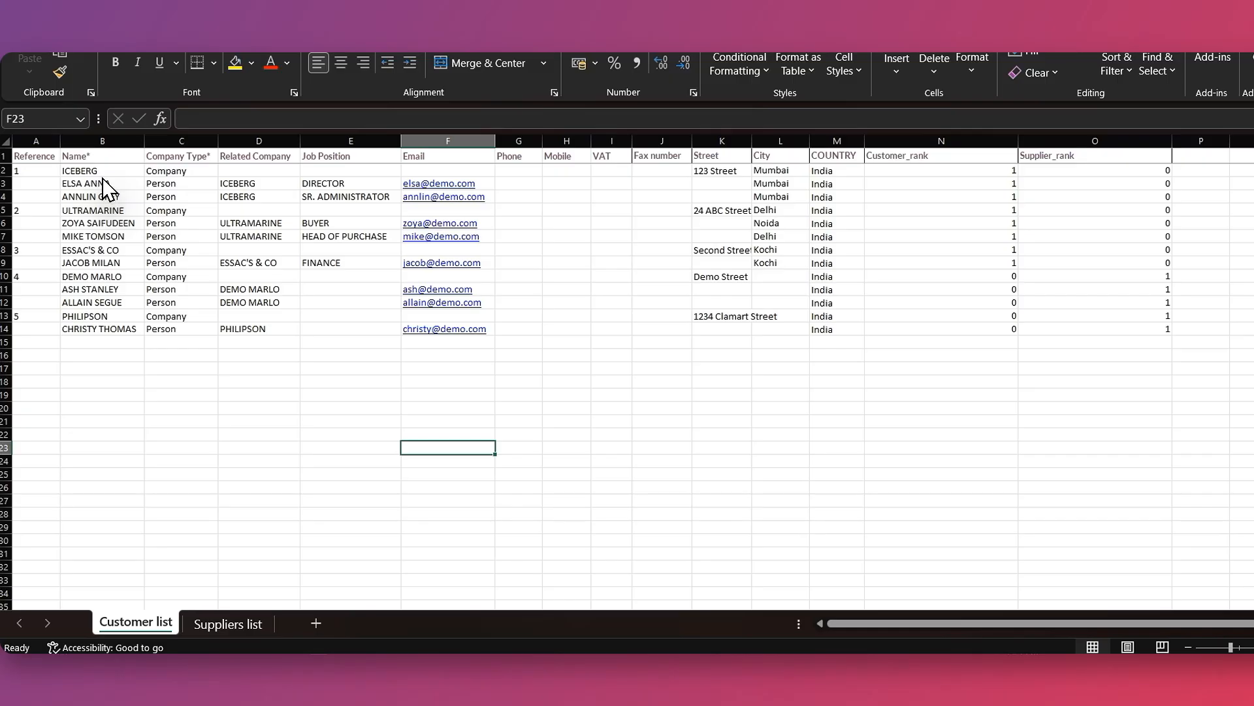
Examine the Name, Company Type and Related Company entries for ICEBERG and its first contact person
click(163, 173)
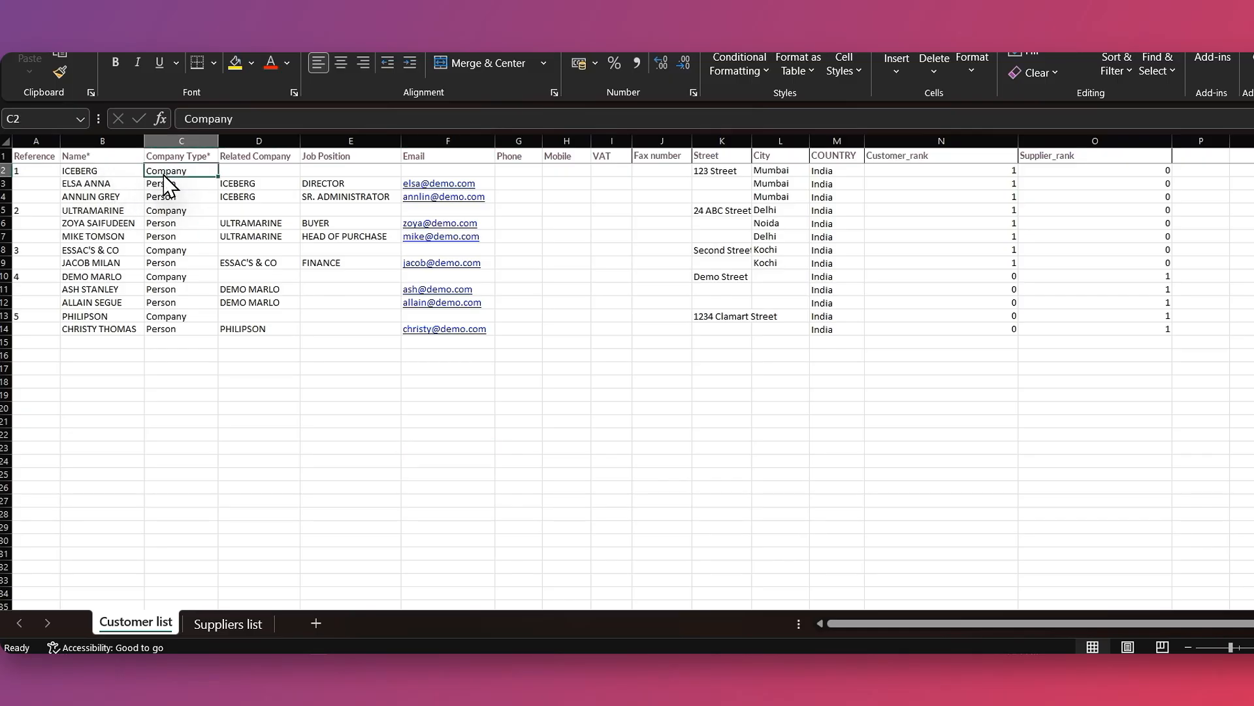
click(114, 188)
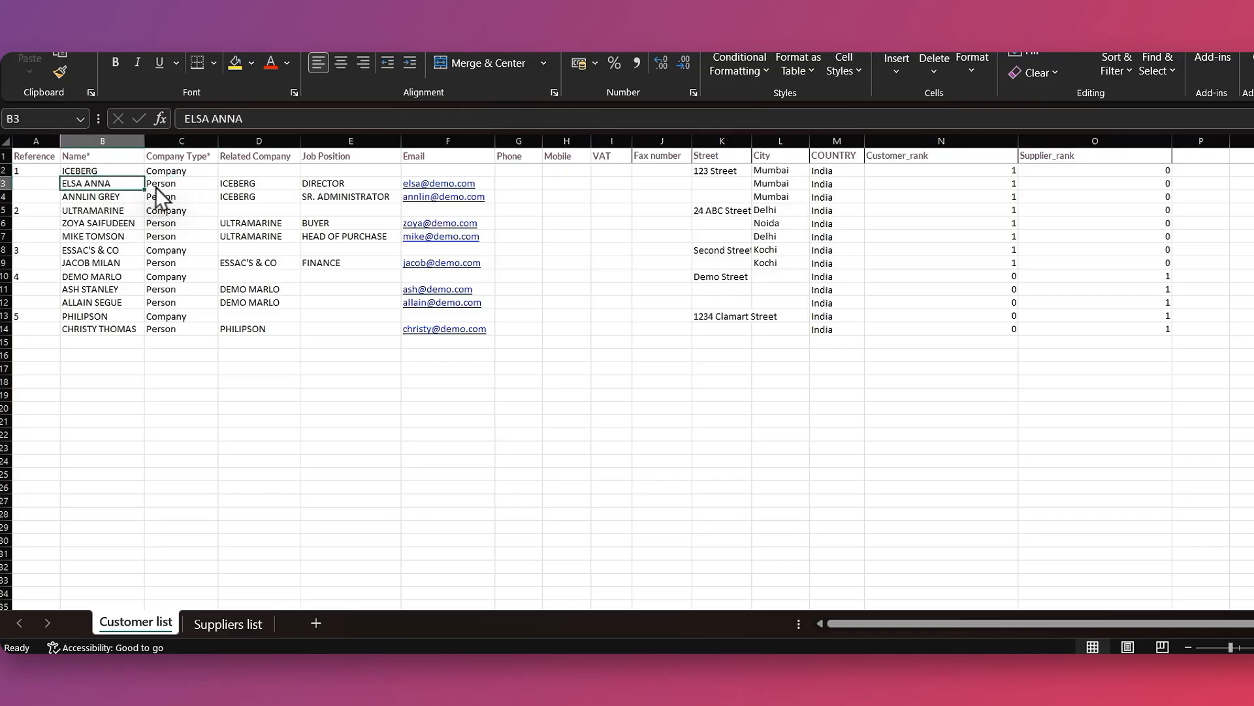
click(157, 185)
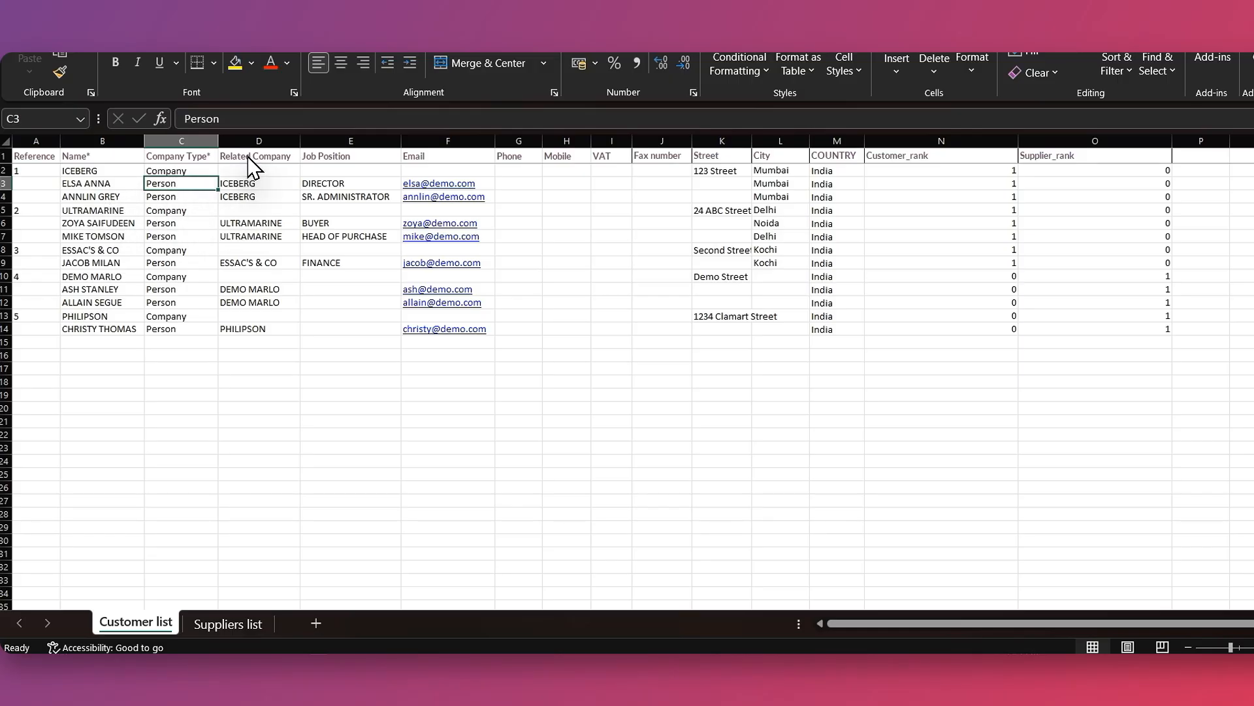
click(247, 185)
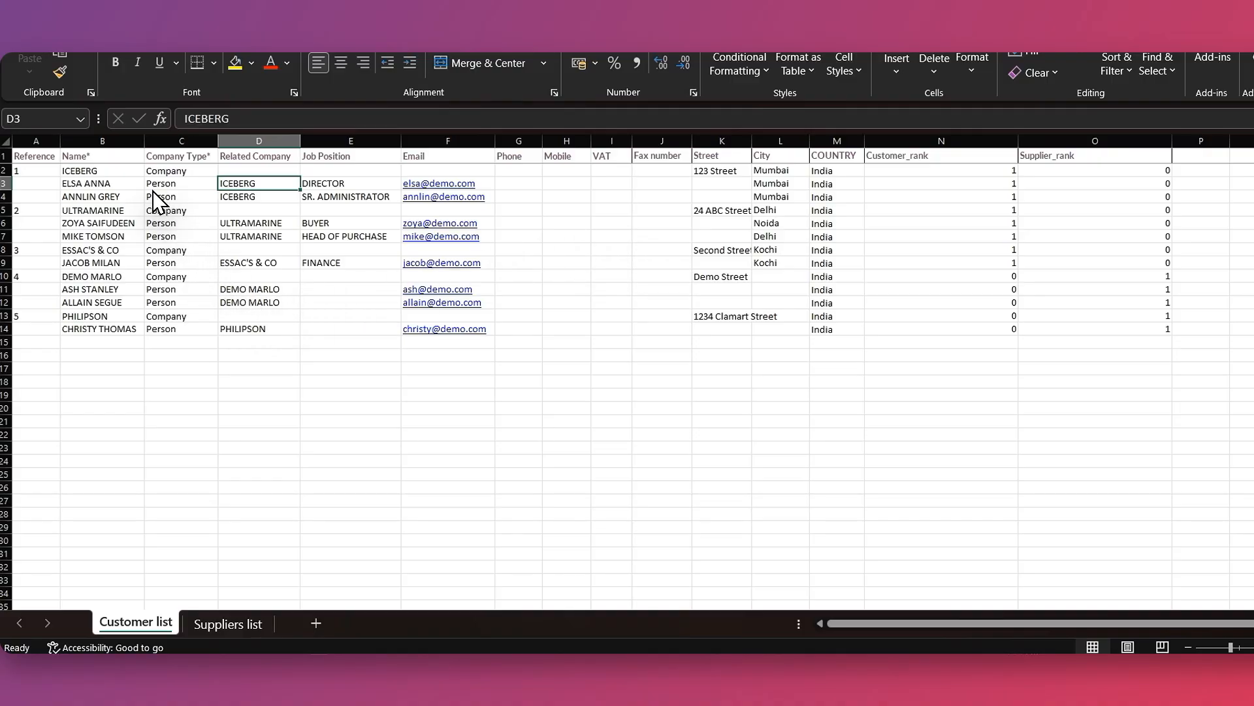
click(130, 157)
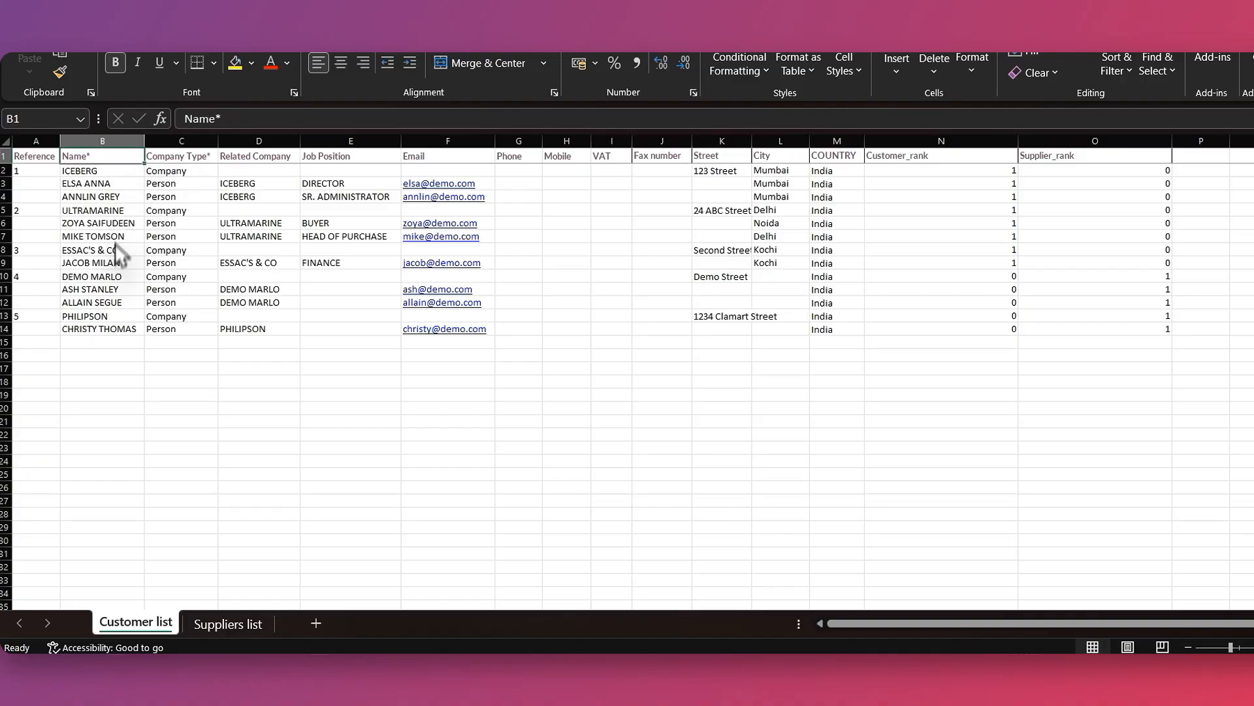
Add filters to the header row of the Customer list and filter Company Type to show only Company rows
click(196, 158)
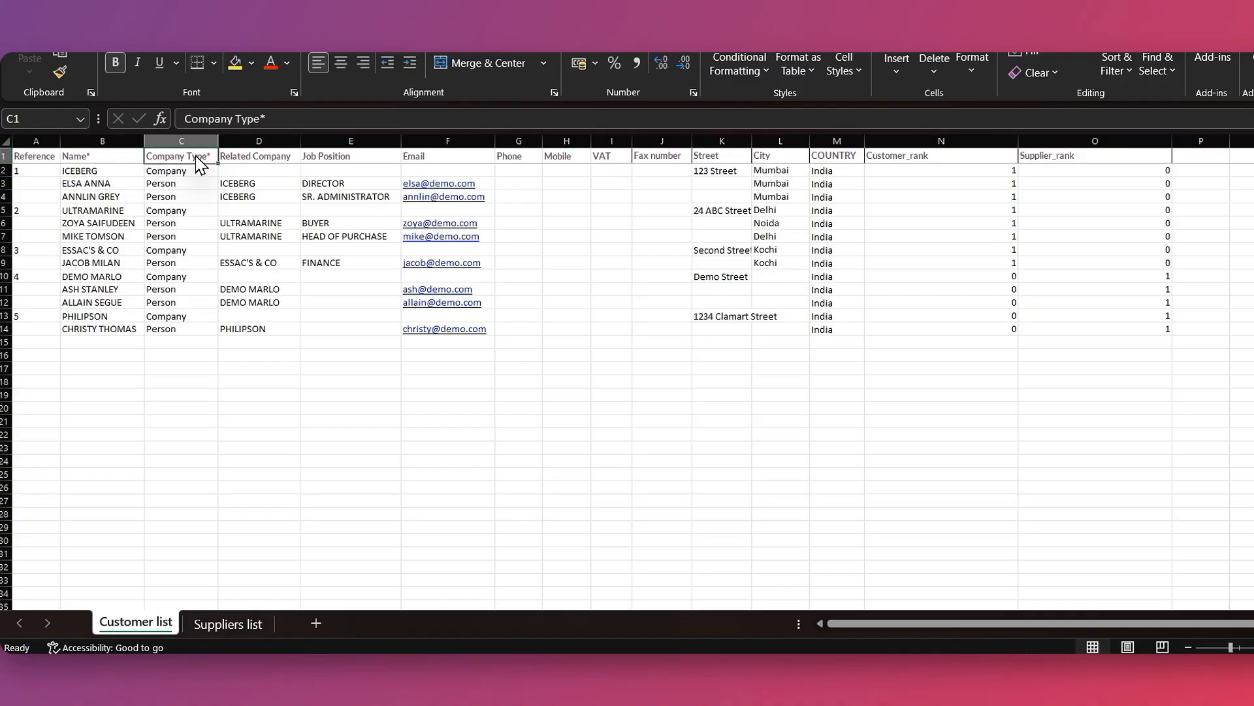
click(1126, 69)
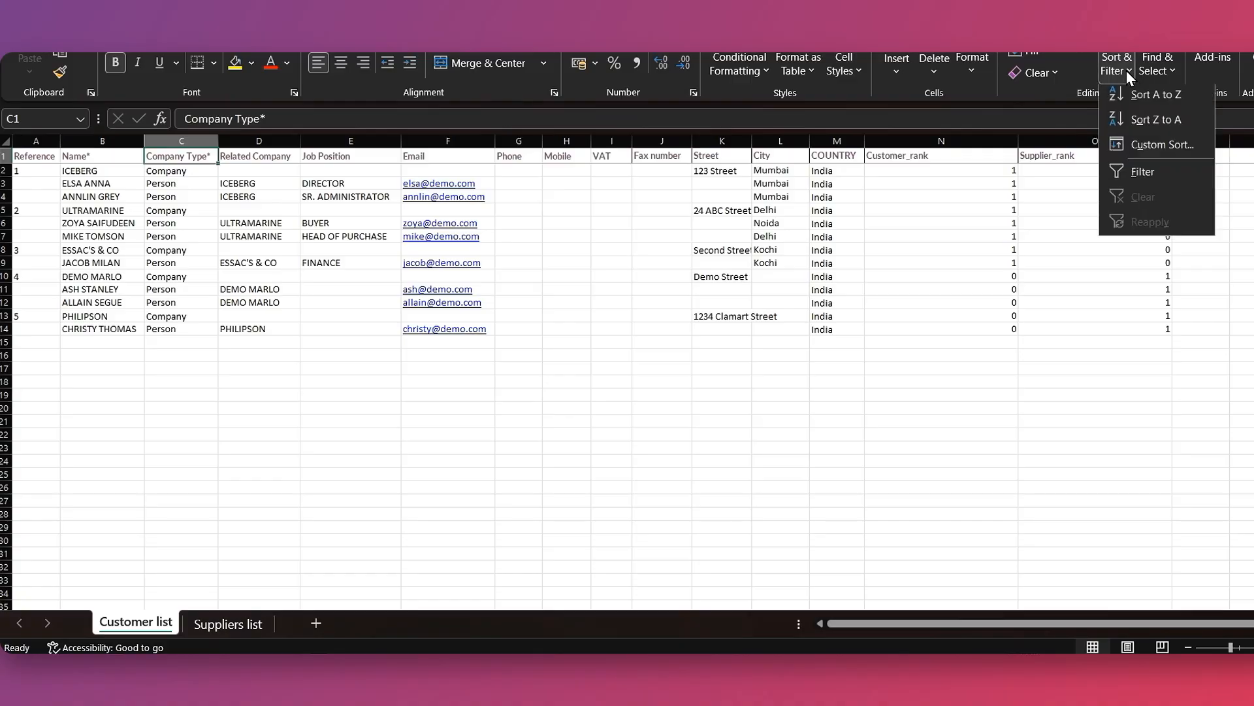
click(1142, 177)
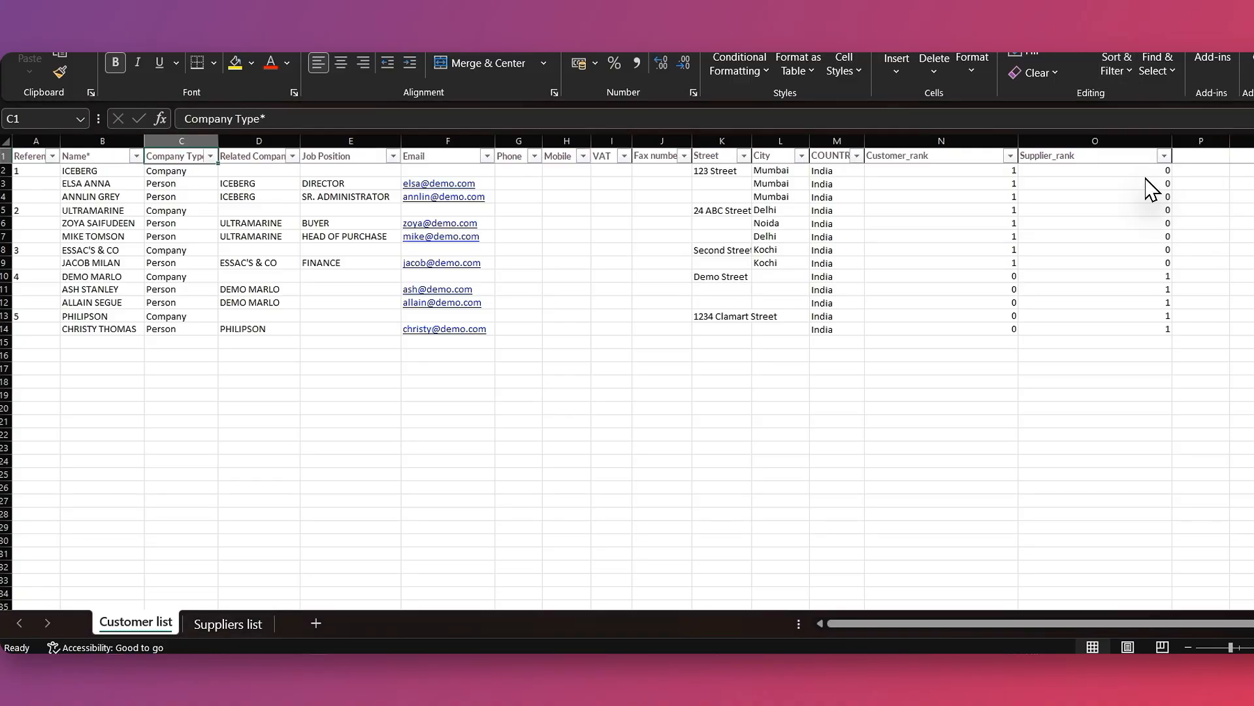
click(211, 157)
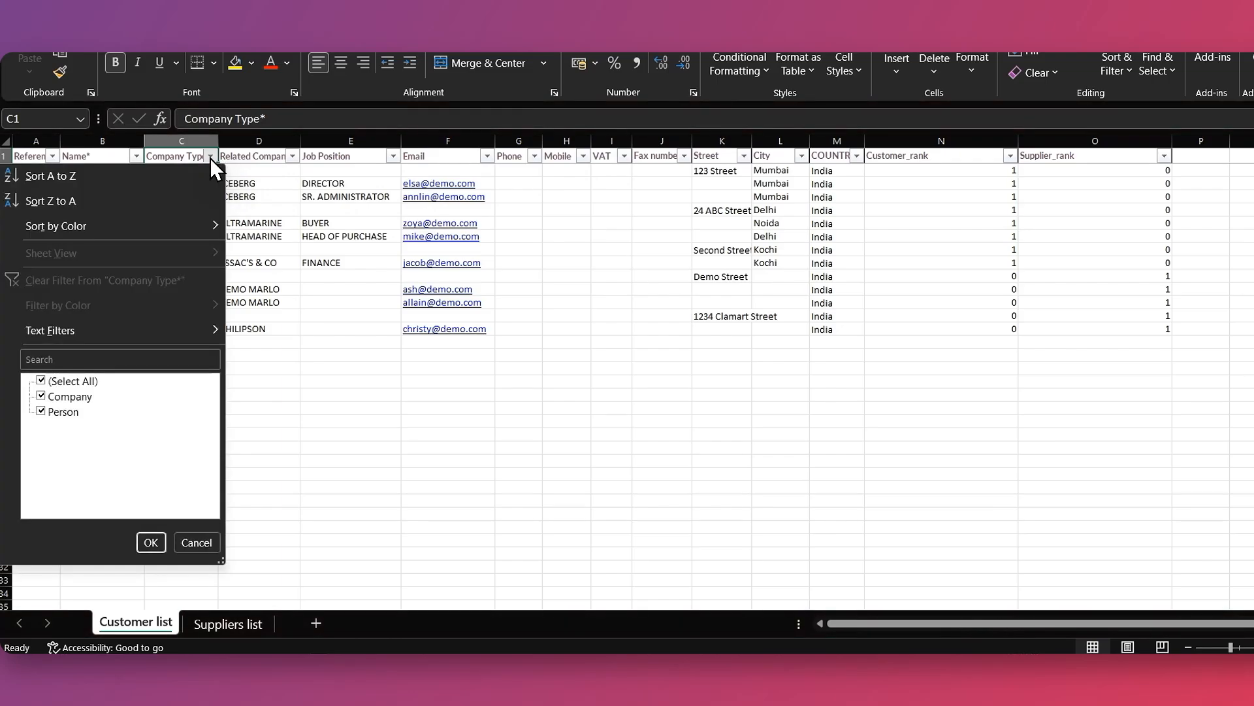
click(41, 396)
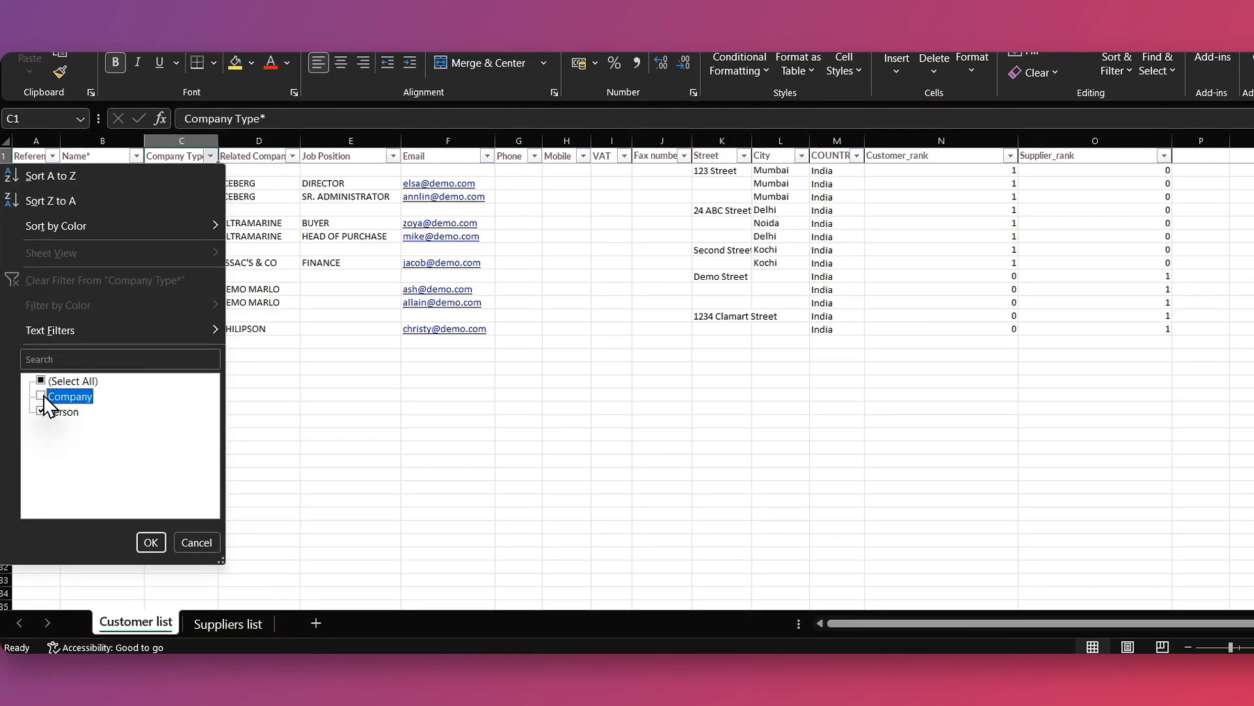
click(41, 396)
click(144, 540)
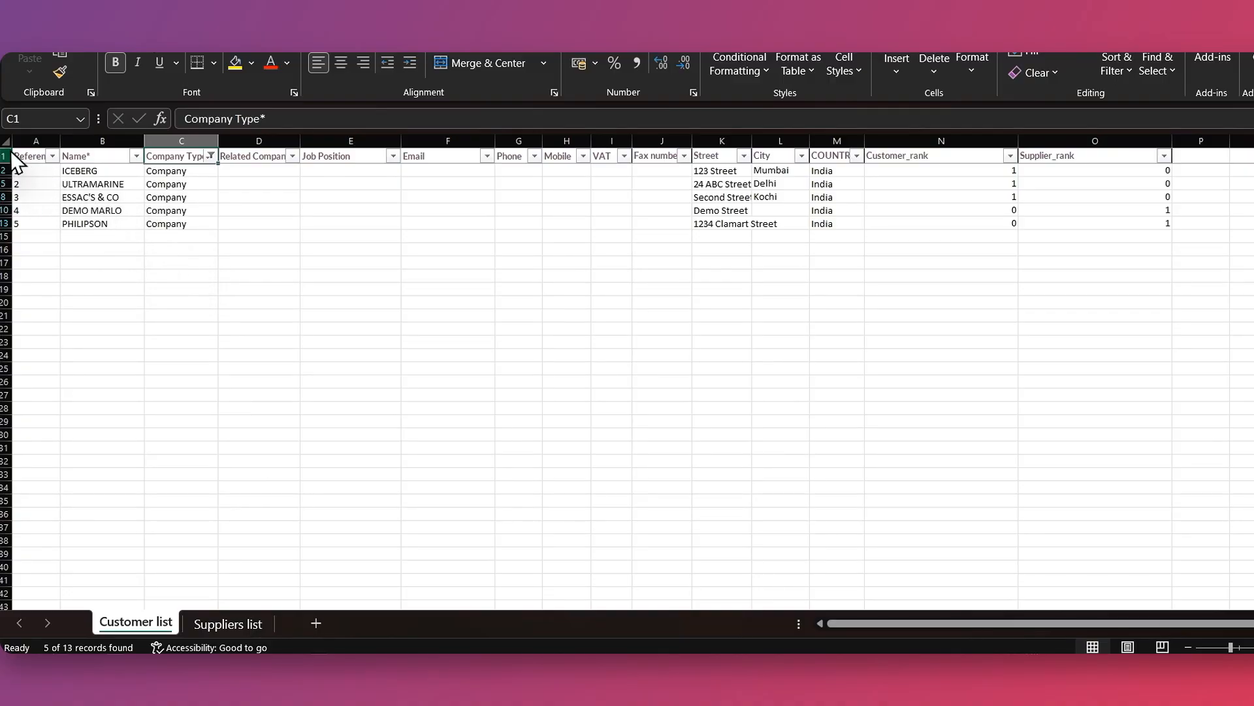
Copy the header and filtered company rows, columns A to O, into a new sheet named Company_list
drag(23, 157, 1147, 225)
key(ctrl+c)
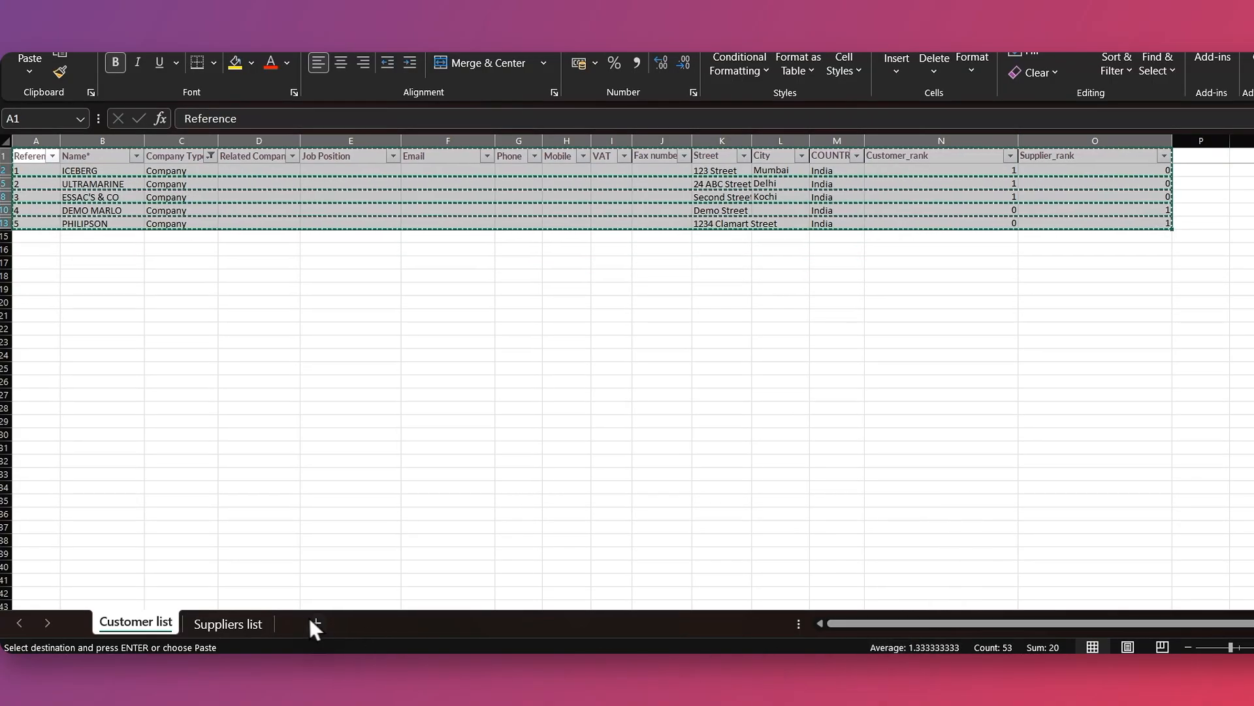
click(314, 622)
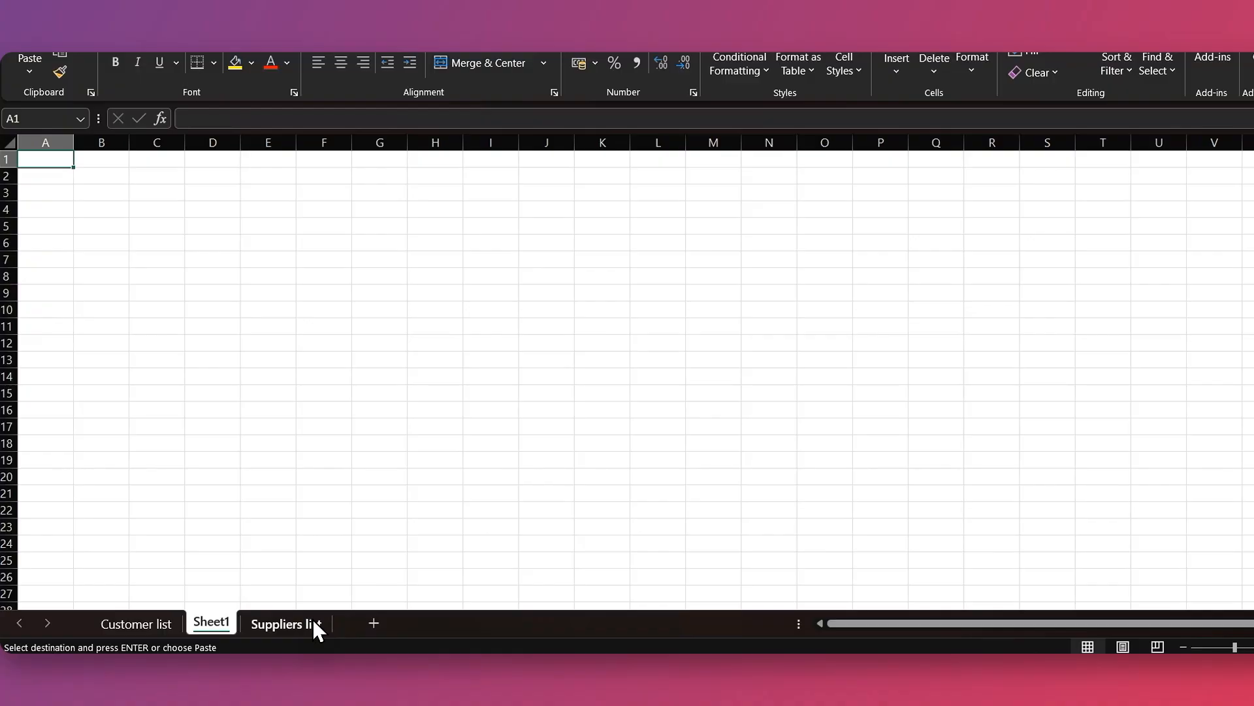
key(ctrl+v)
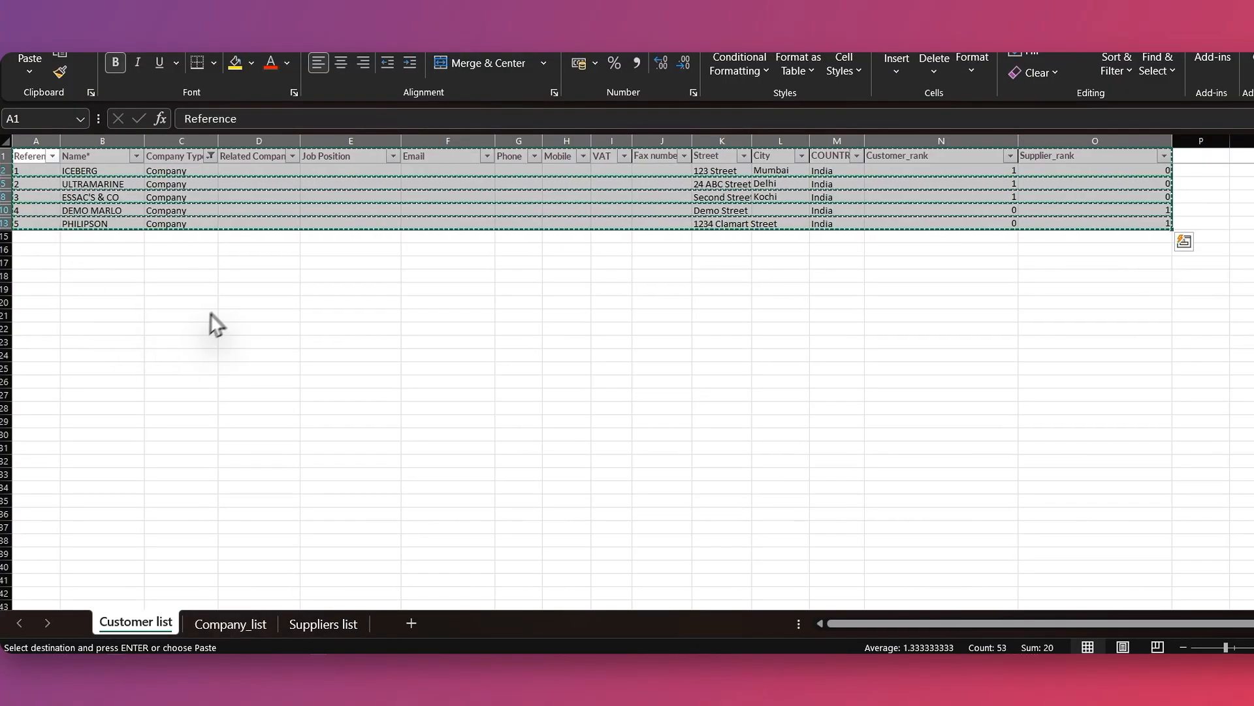
Change the Company Type filter on the Customer list to show only Person rows
click(185, 342)
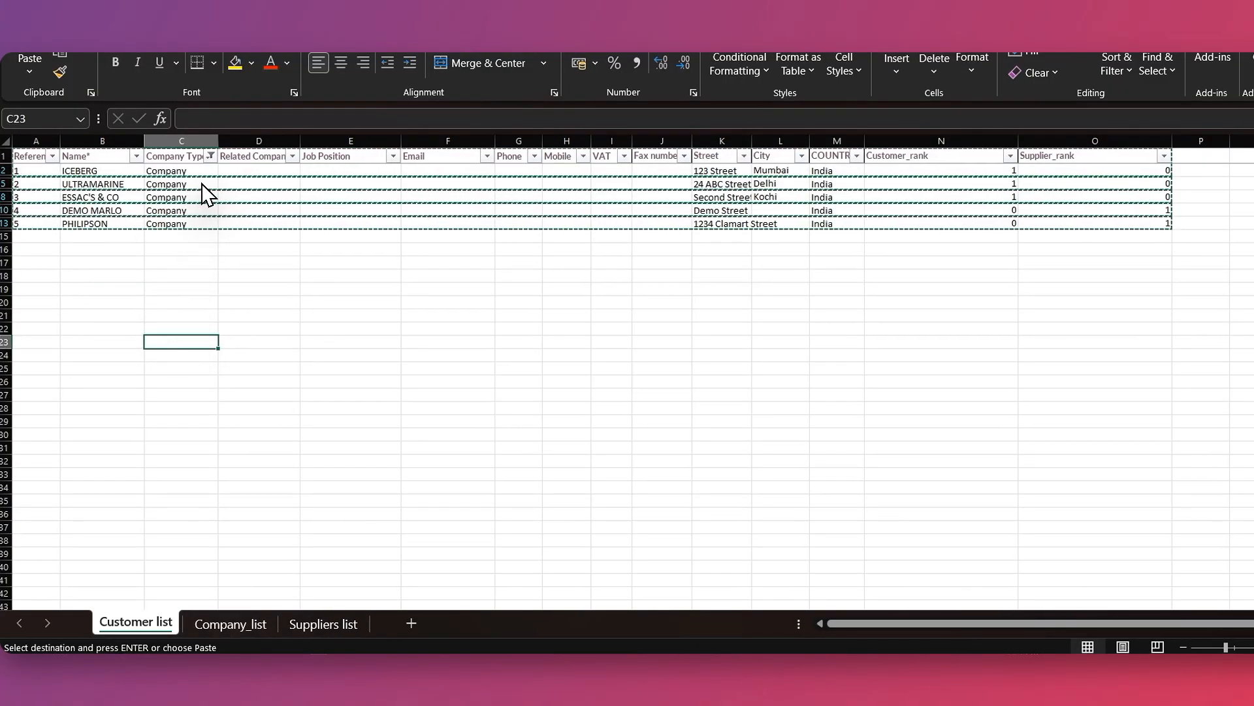
click(210, 156)
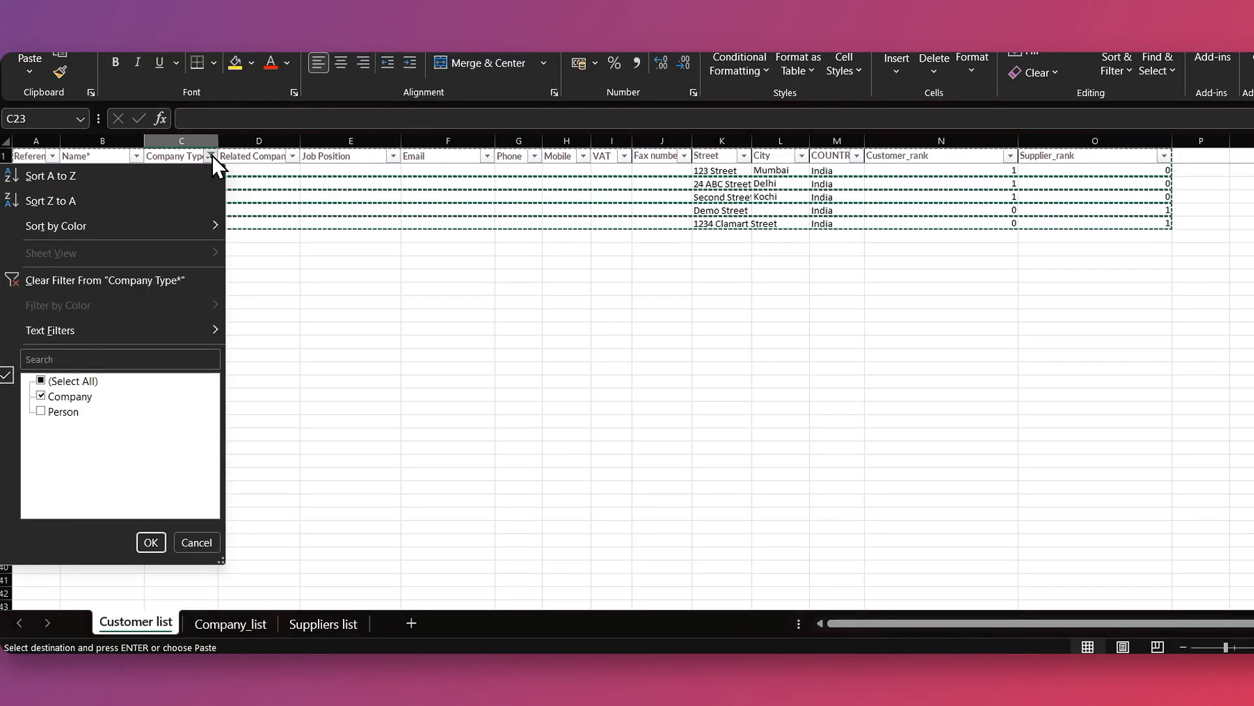
click(40, 412)
click(40, 396)
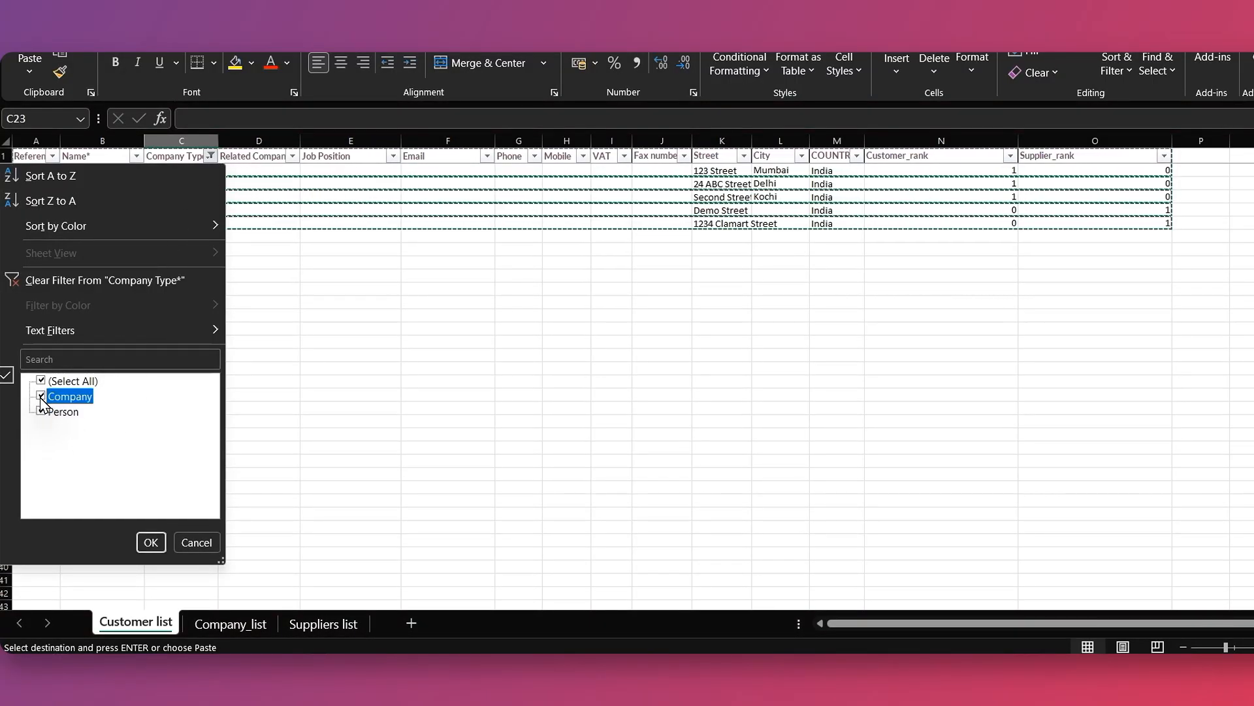
click(149, 541)
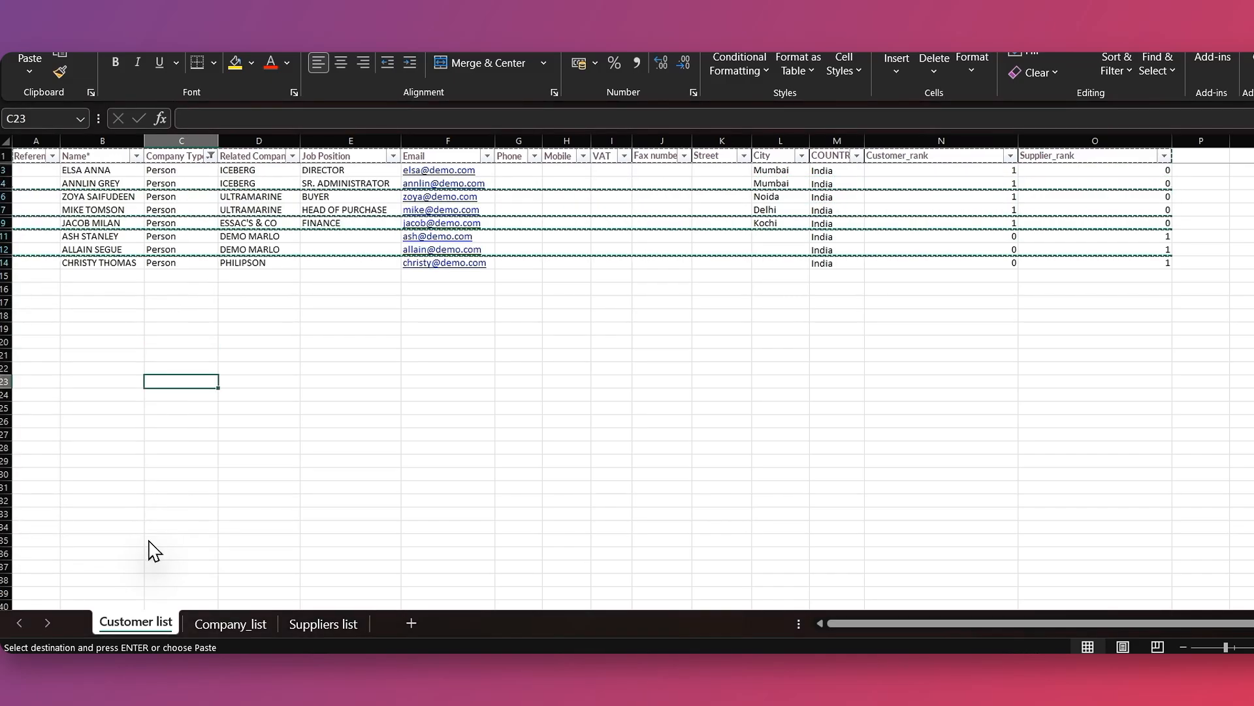
click(213, 421)
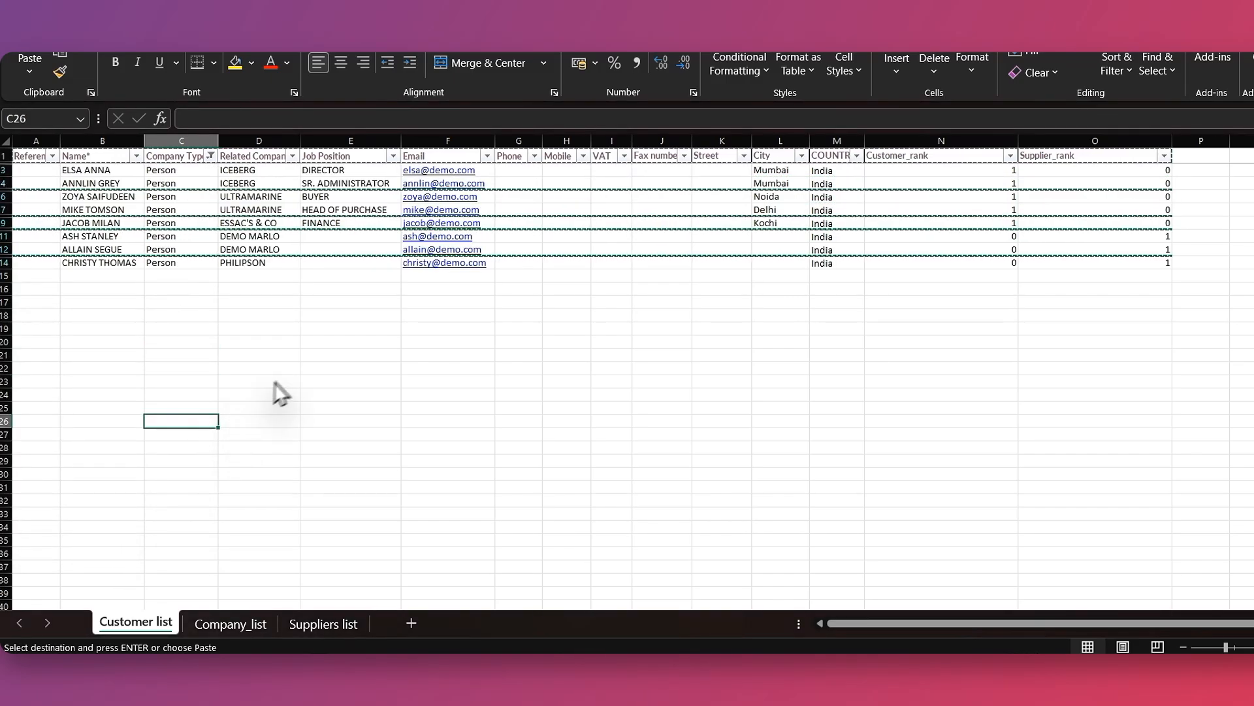
click(292, 372)
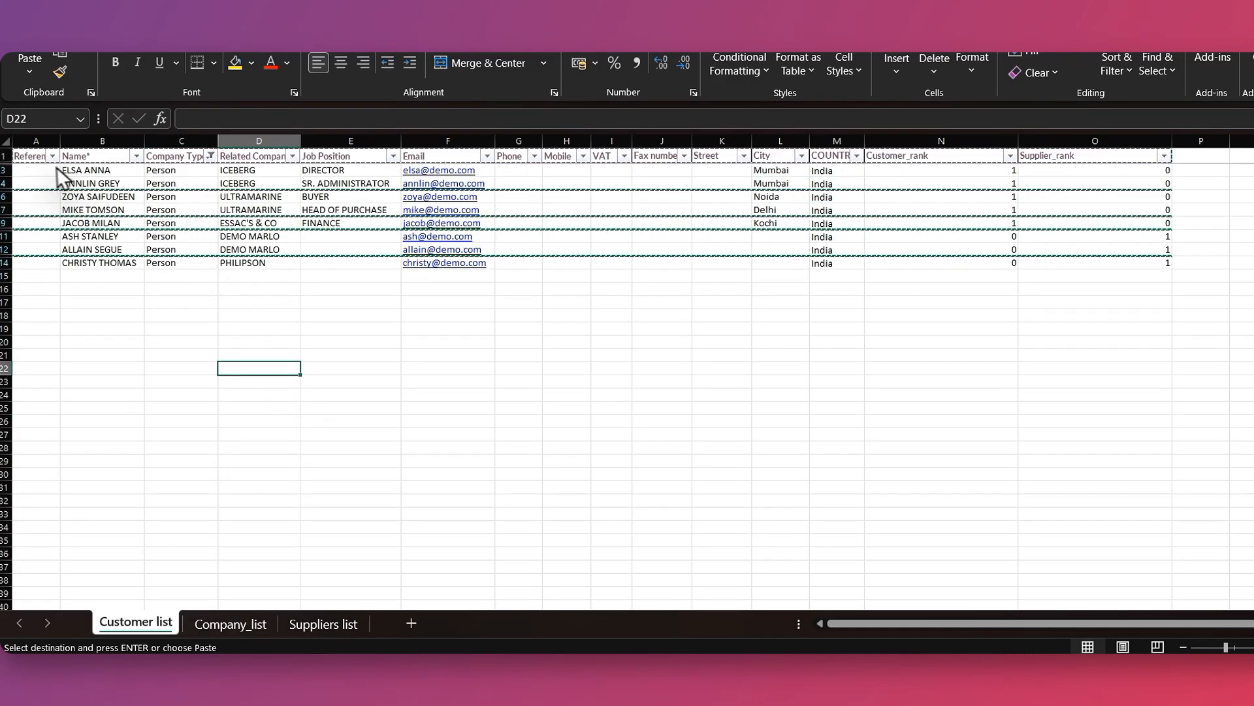
Copy the header and filtered person rows, columns A to O, into another new sheet
drag(28, 160, 1131, 272)
key(ctrl+c)
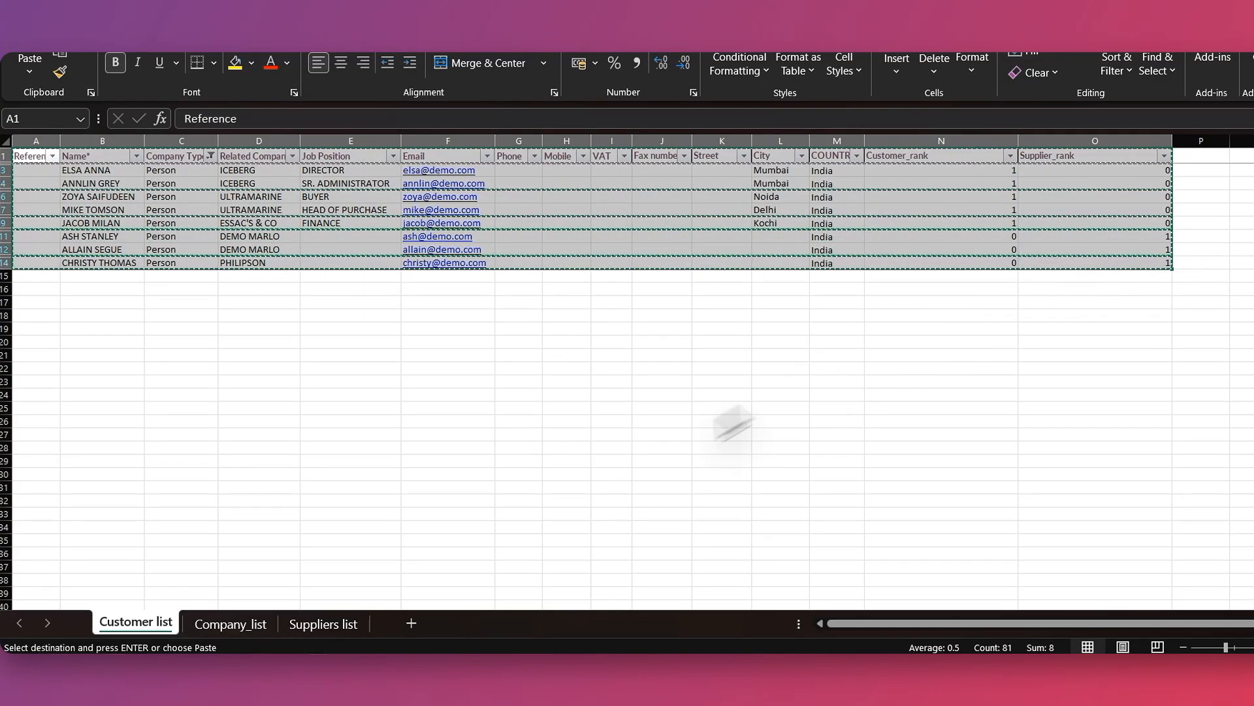
click(412, 624)
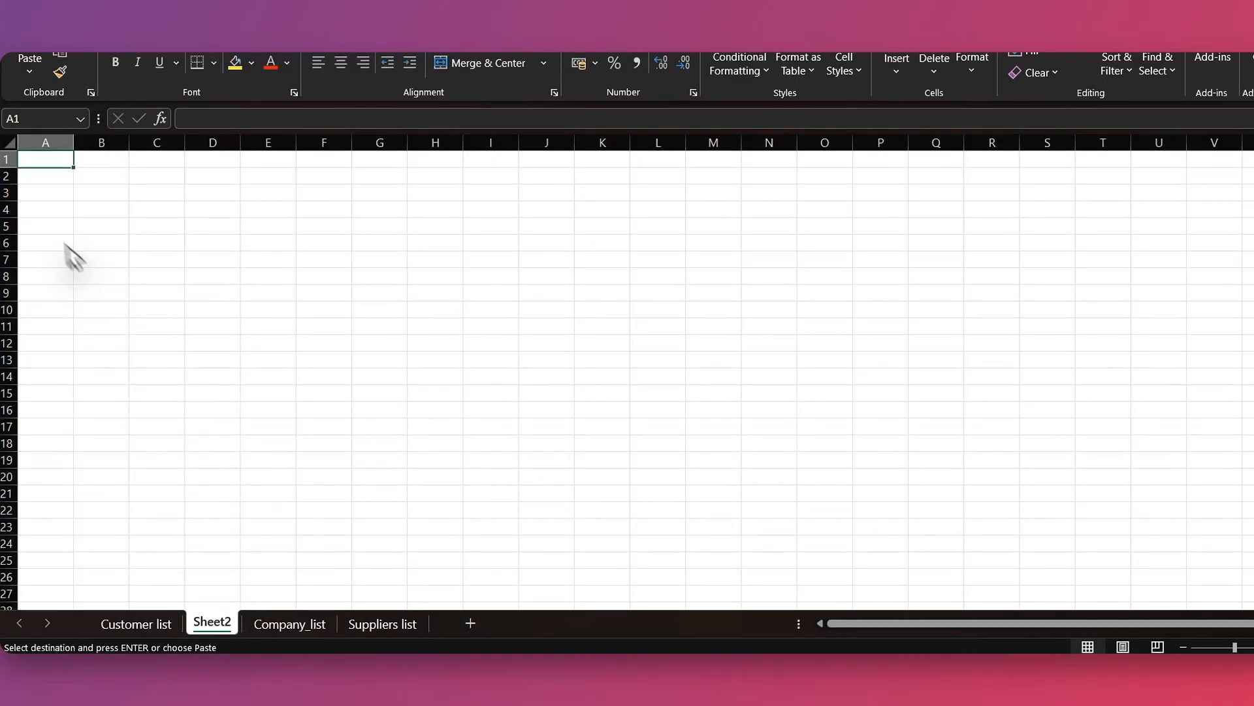
key(ctrl+v)
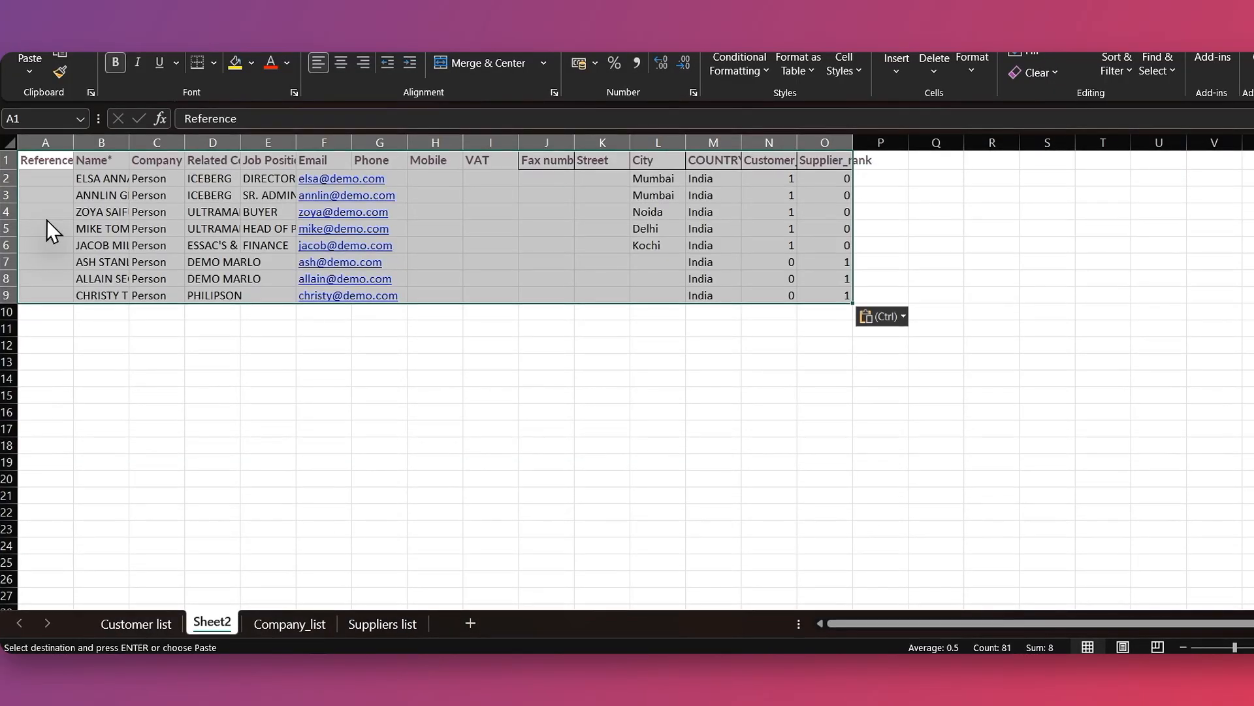
click(130, 417)
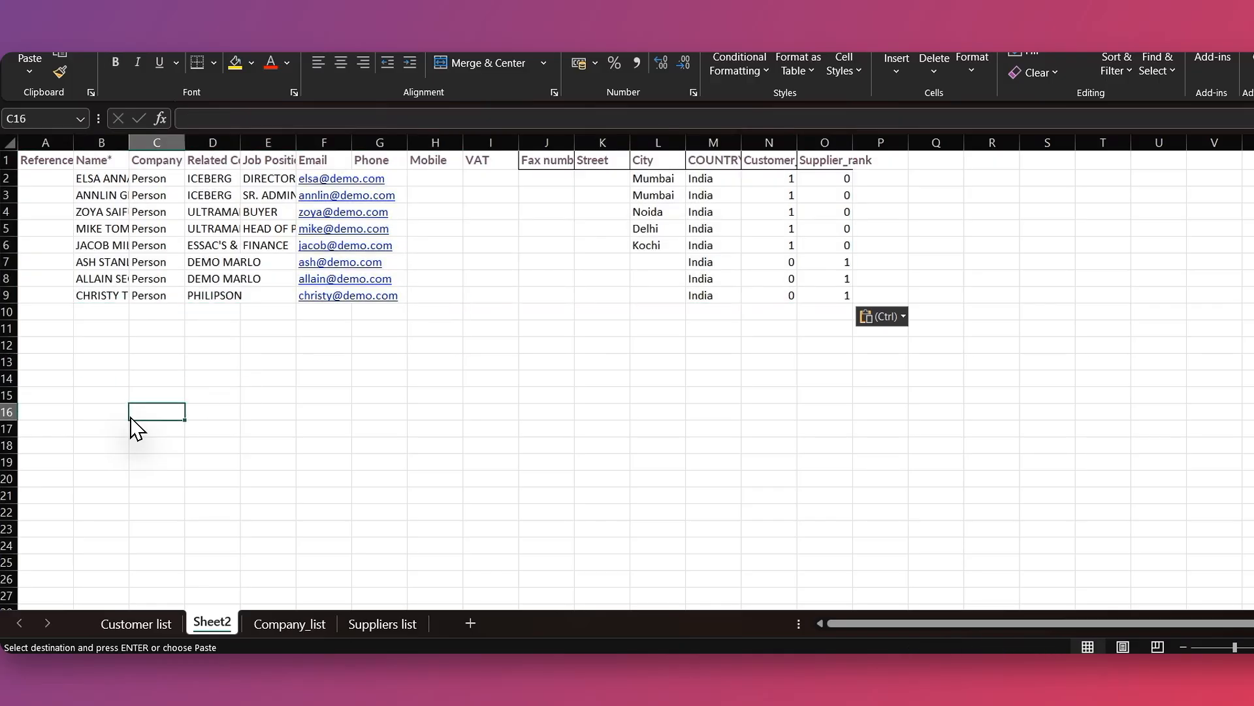
Rename the new sheet holding the person rows as Person_list
double_click(207, 626)
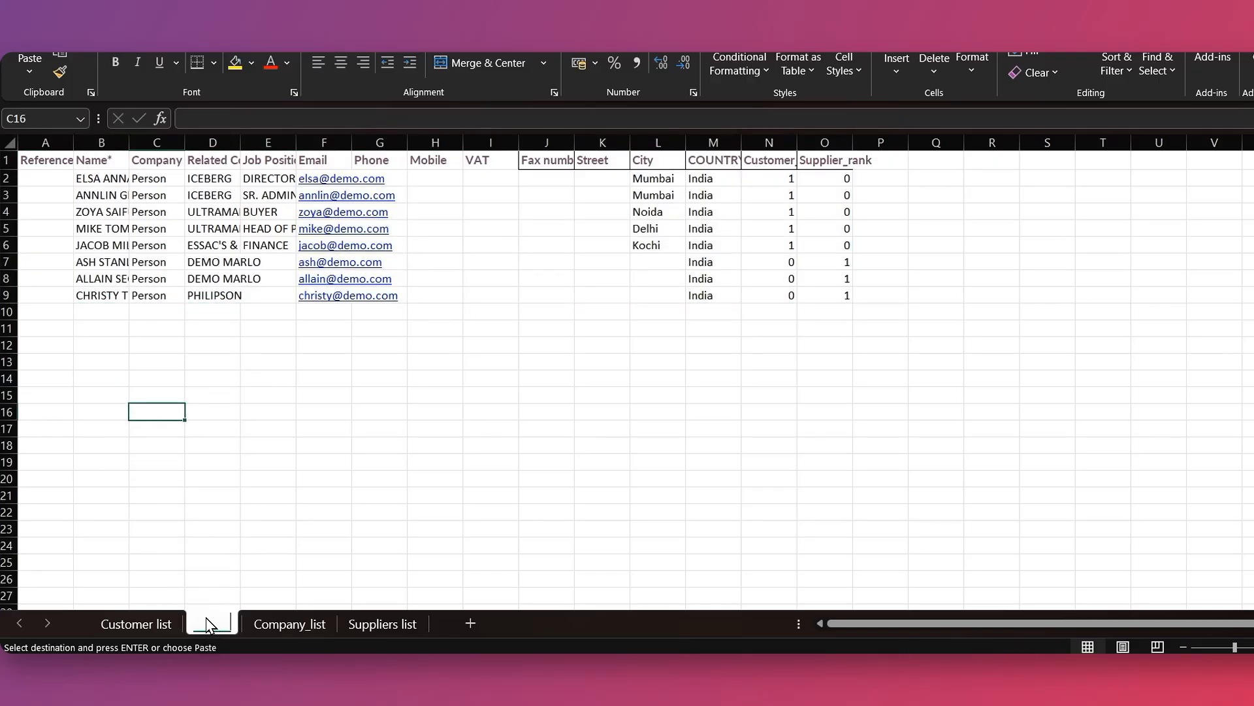
text(P)
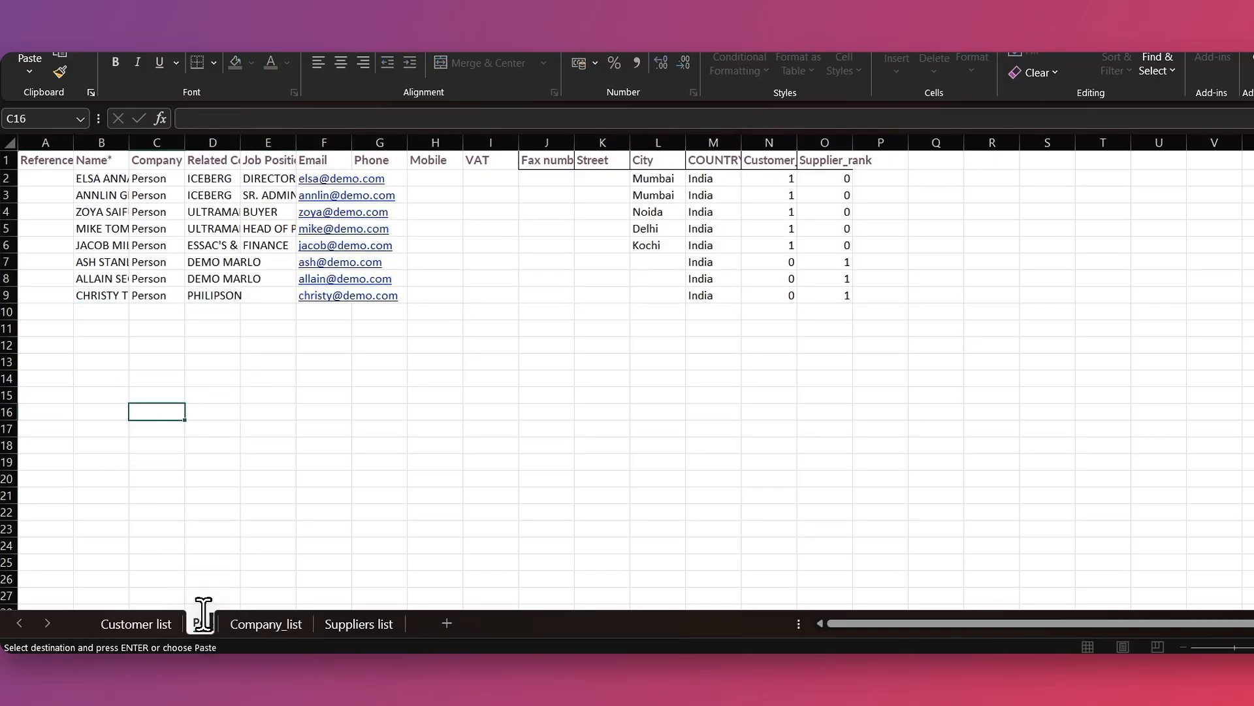
text(erson_list)
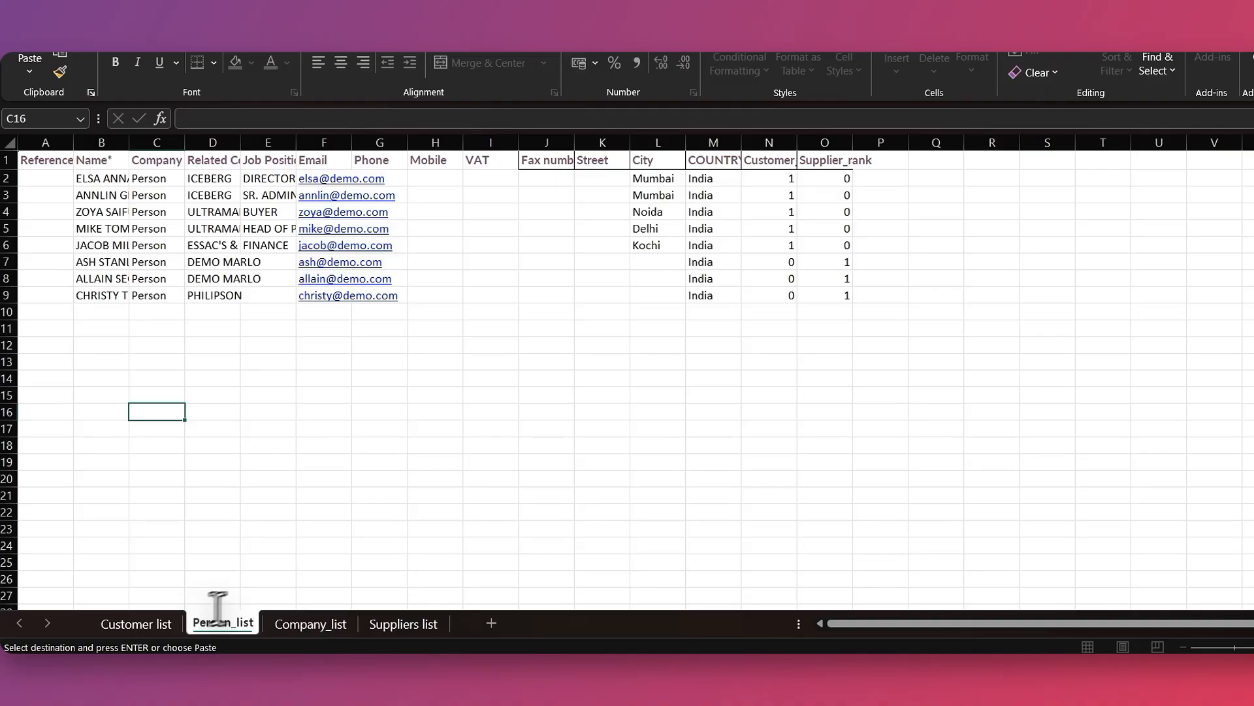
click(323, 585)
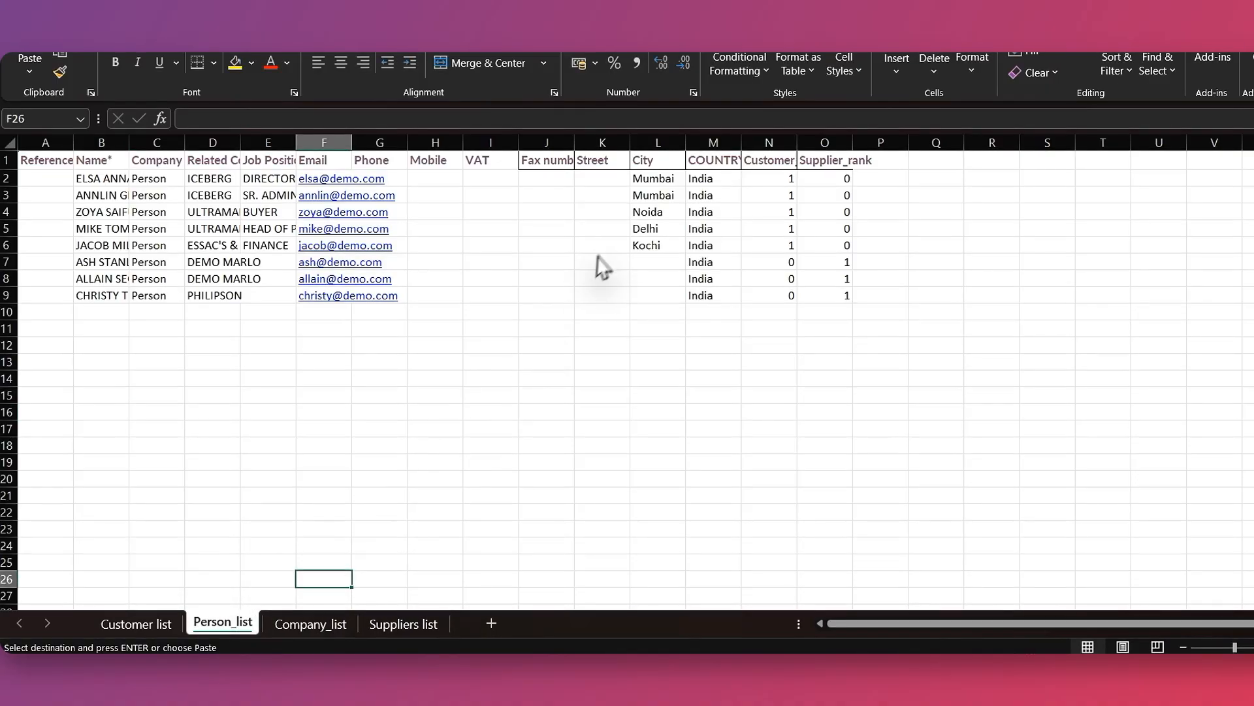
Add a row 7 entry to Company_list with Reference 6, Name ICEBERG and Company Type Company
key(ctrl+Page_Down)
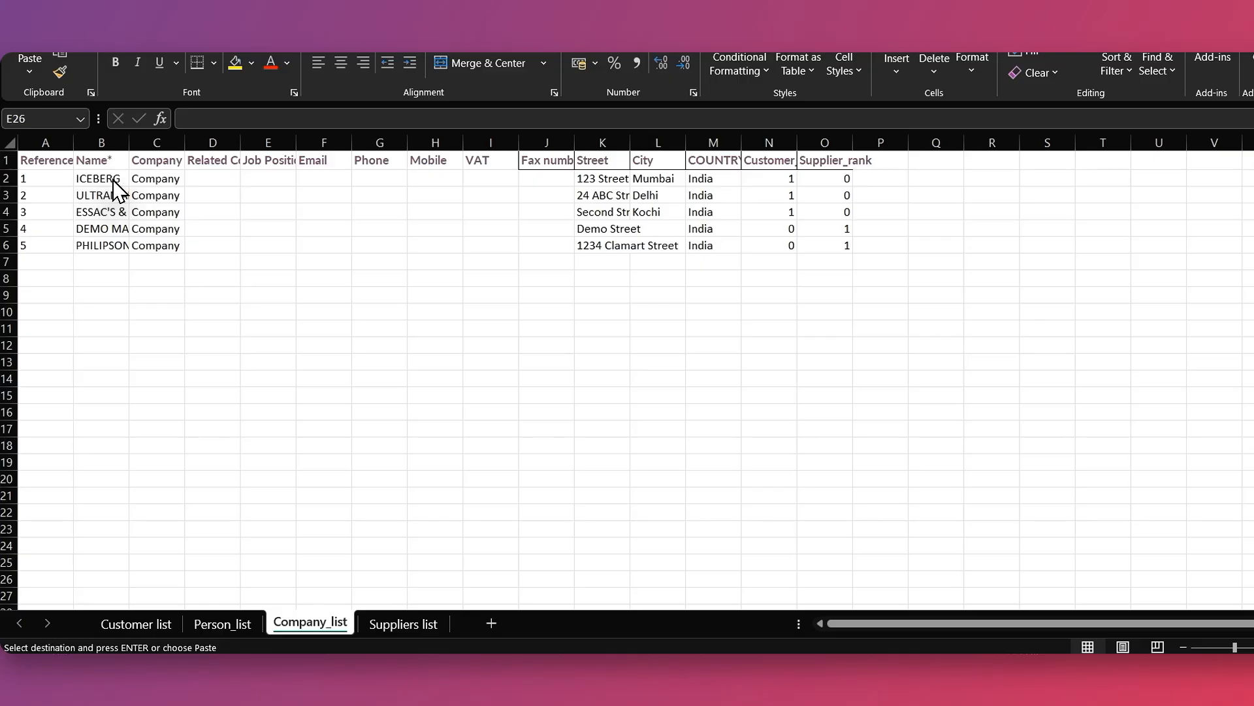
click(48, 264)
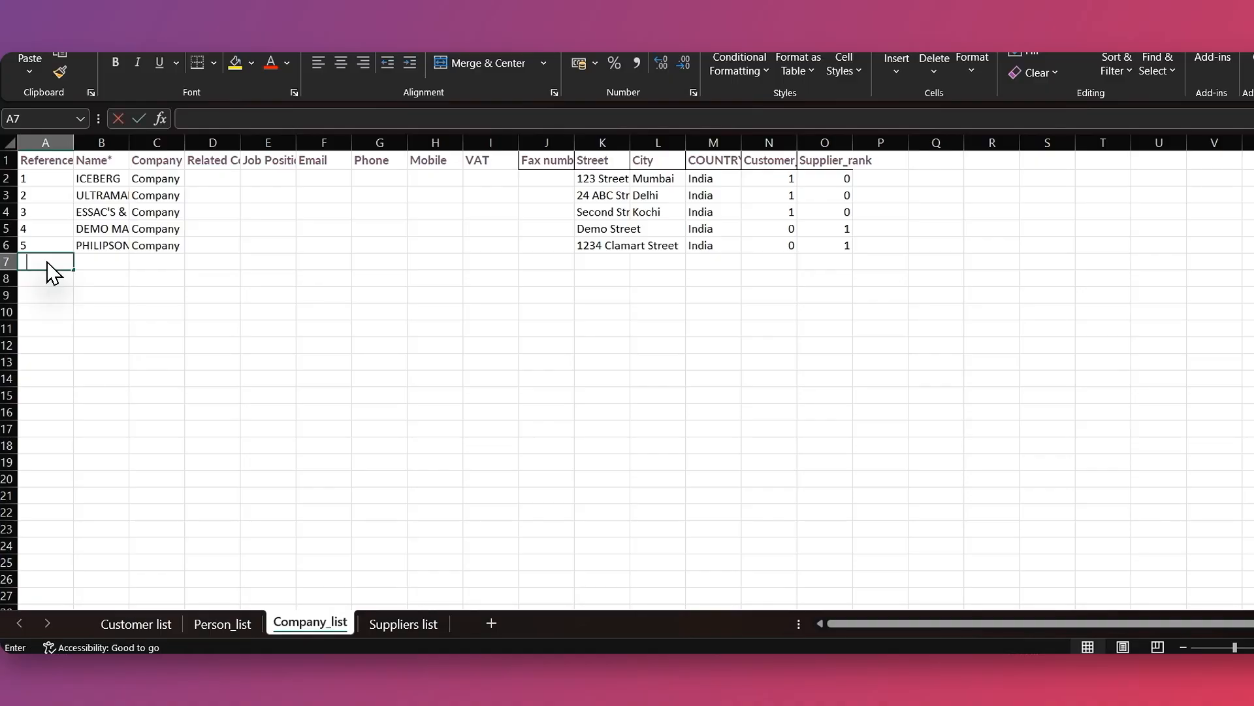
text(6)
key(Tab)
text(I)
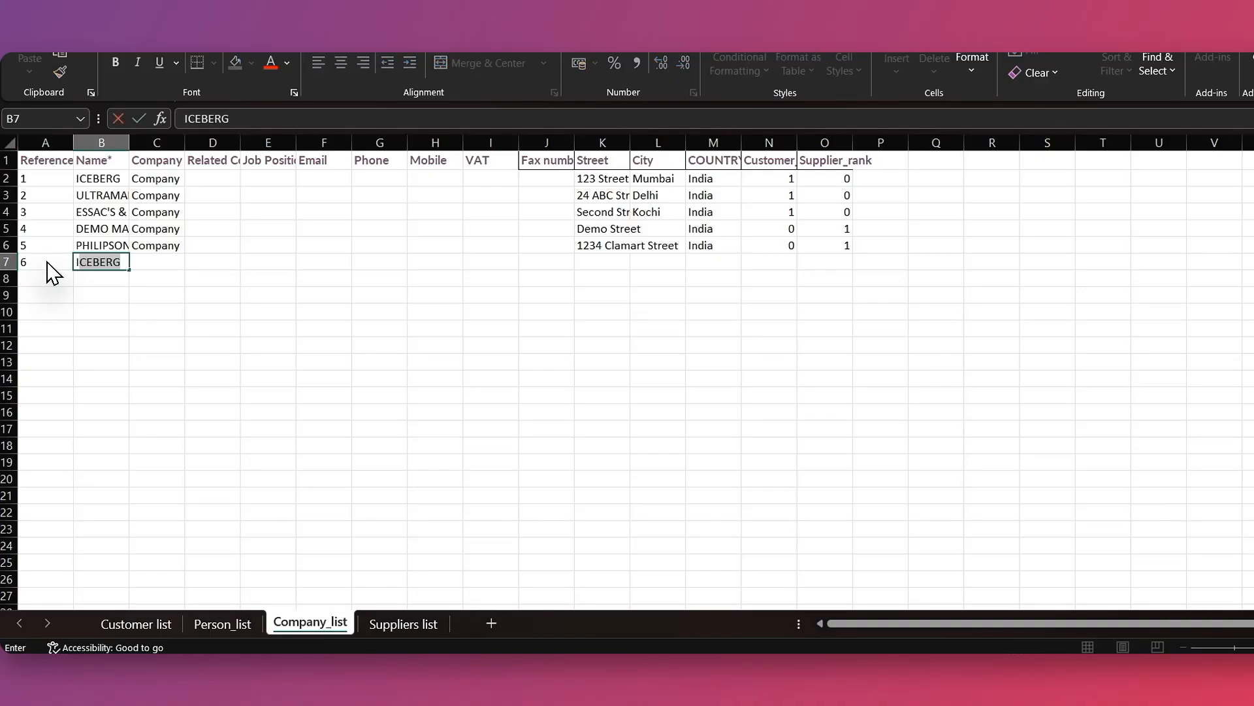
click(167, 266)
text(Company)
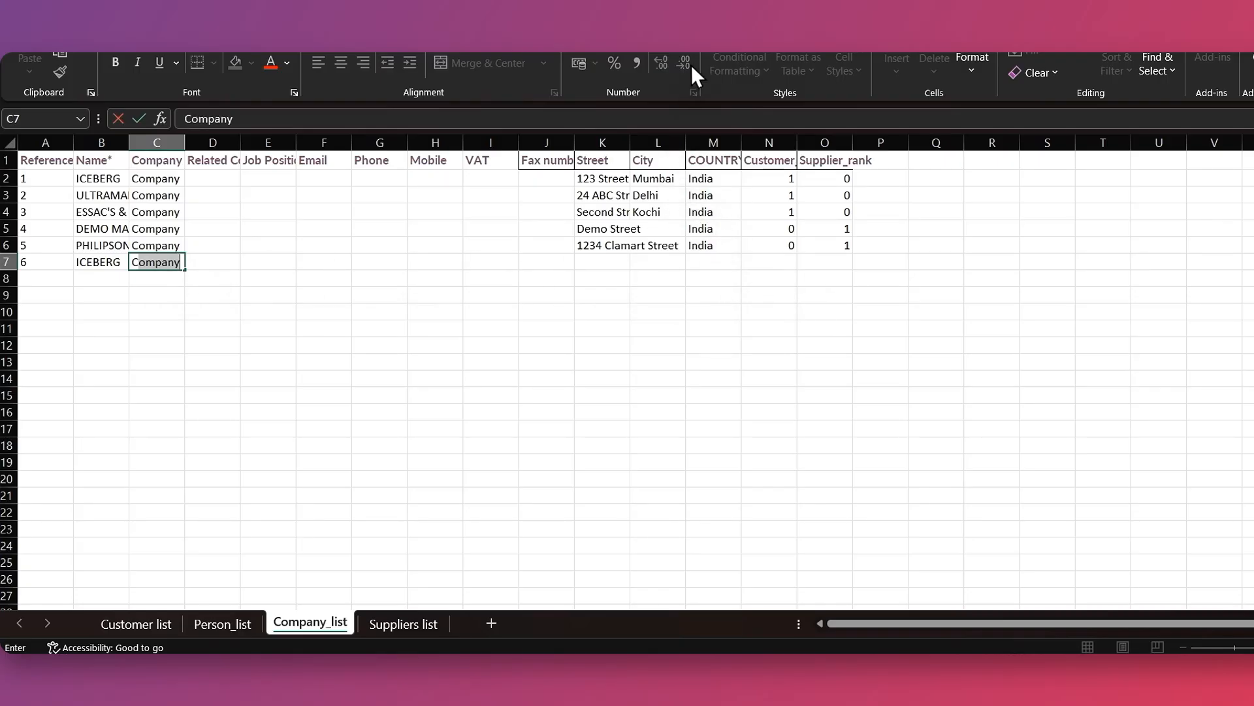
key(alt+Tab)
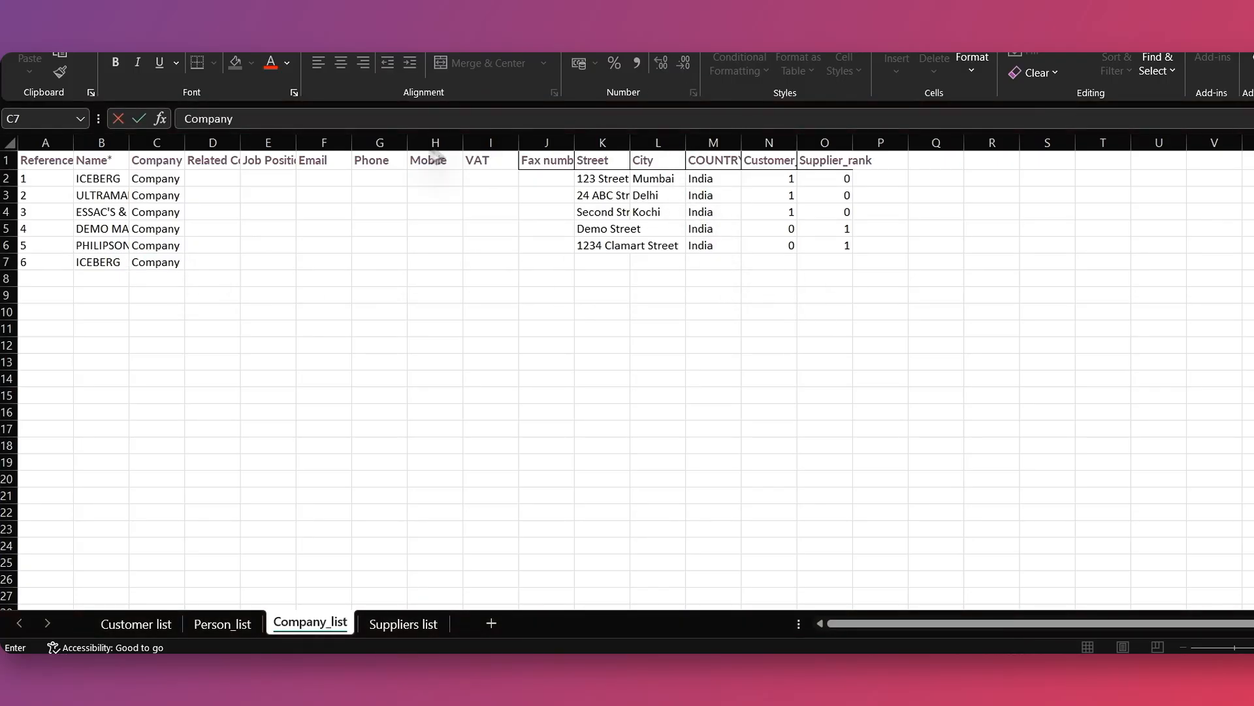
key(alt+Tab)
Complete ICEBERG's row 7 with COUNTRY France, Customer_rank 0 and Supplier_rank 1
click(719, 263)
text(France)
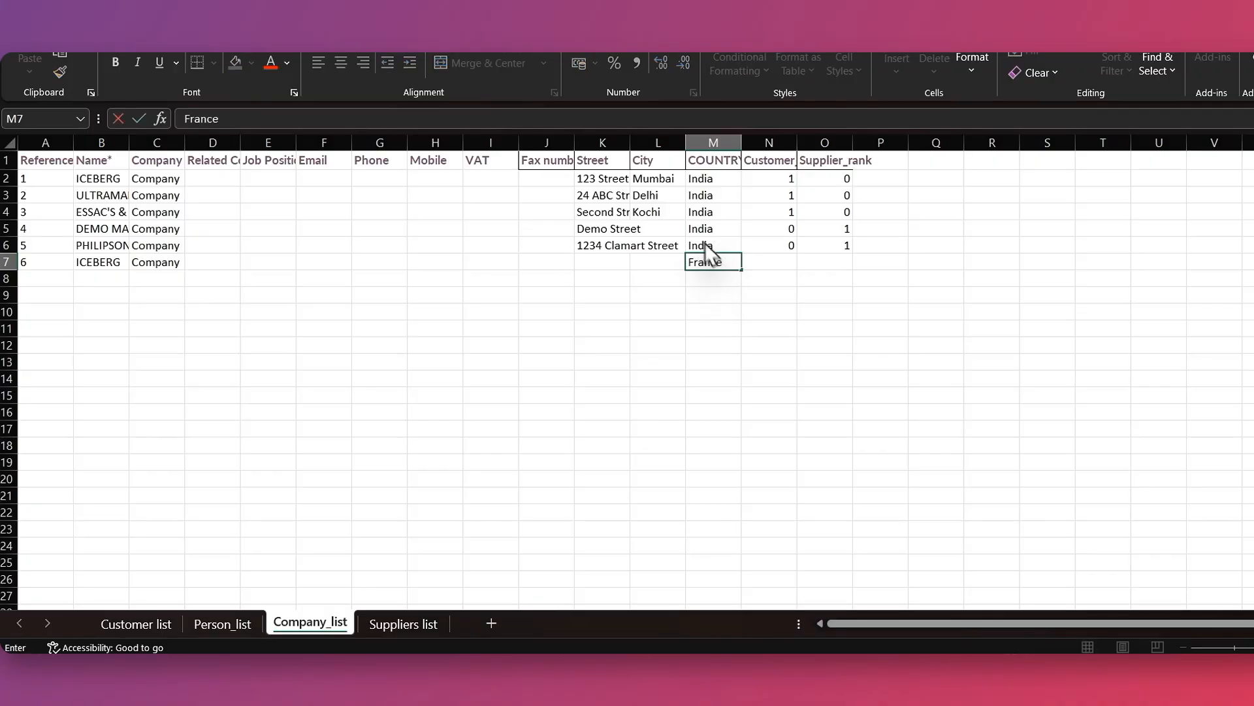
key(alt+Tab)
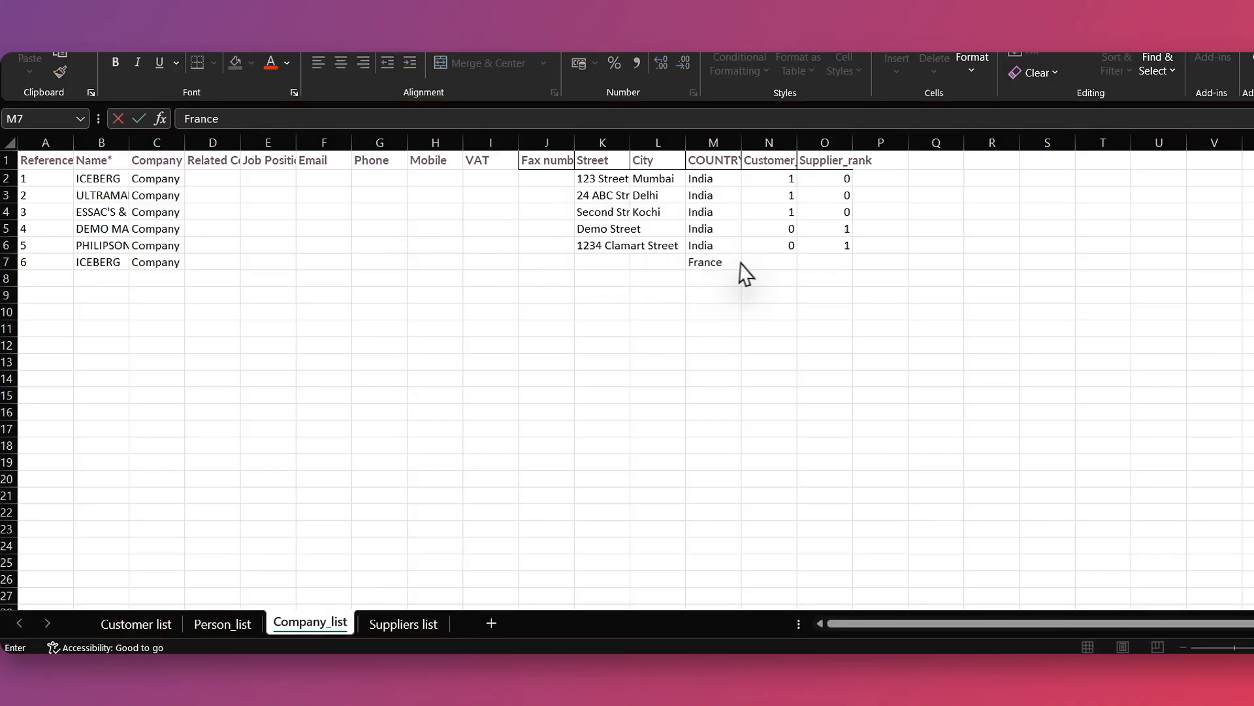
key(alt+Tab)
click(771, 267)
text(0)
click(823, 269)
text(1)
click(555, 327)
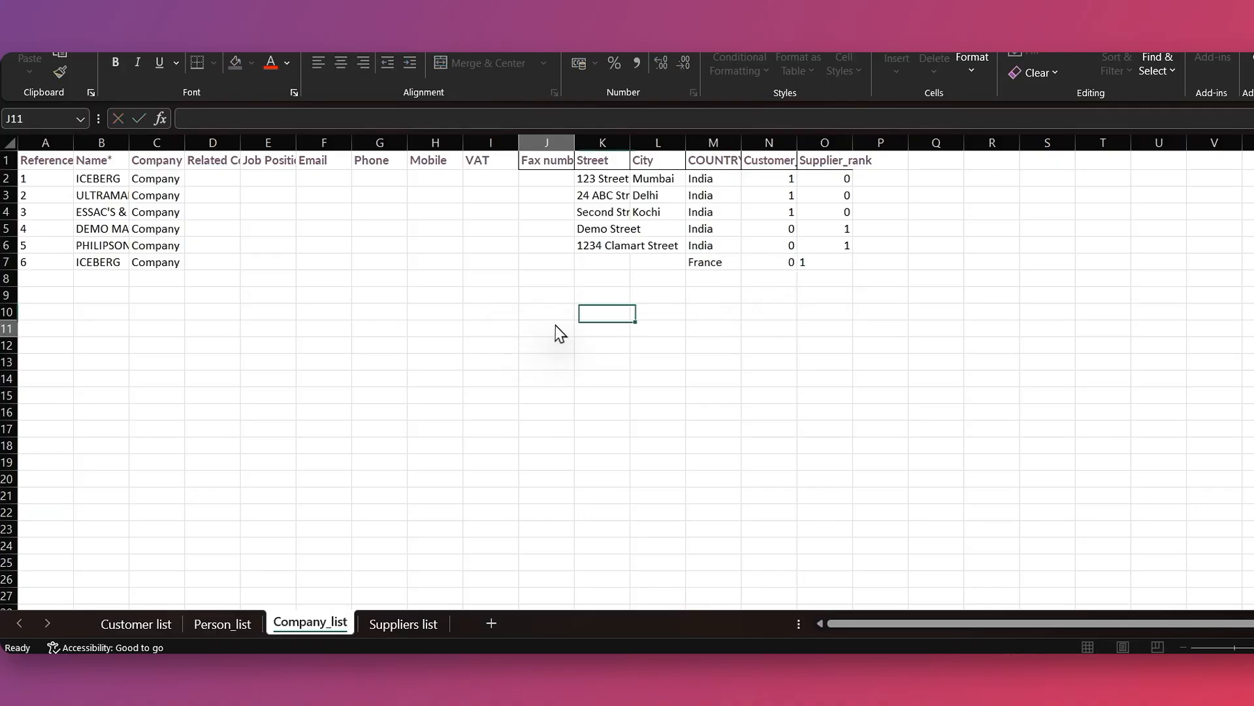
Review the Person_list sheet and select the second ICEBERG name in row 7 of Company_list
click(231, 626)
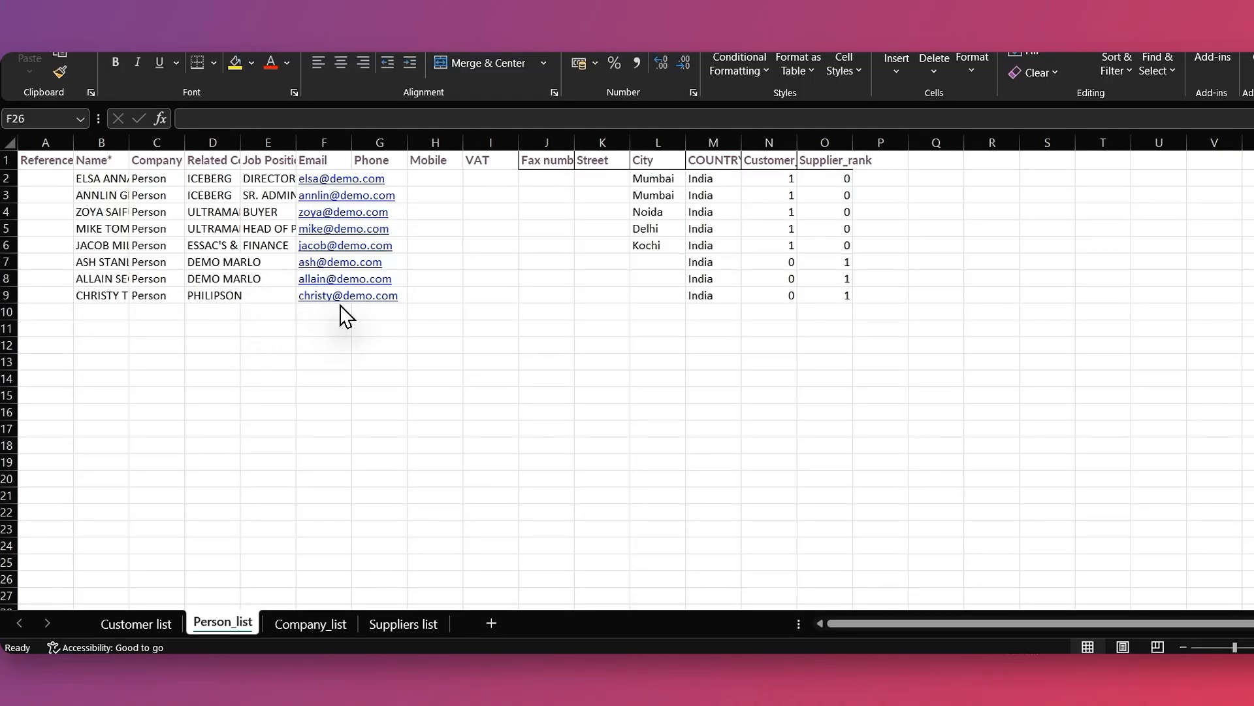
click(292, 617)
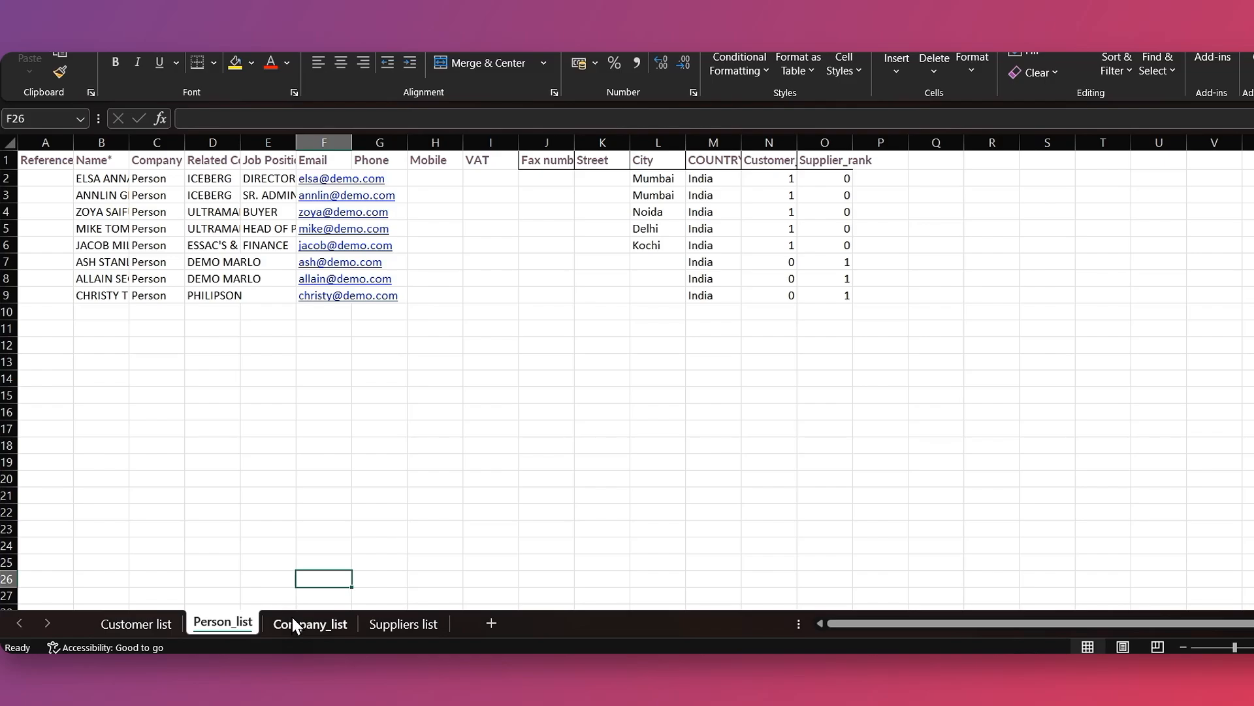
click(292, 622)
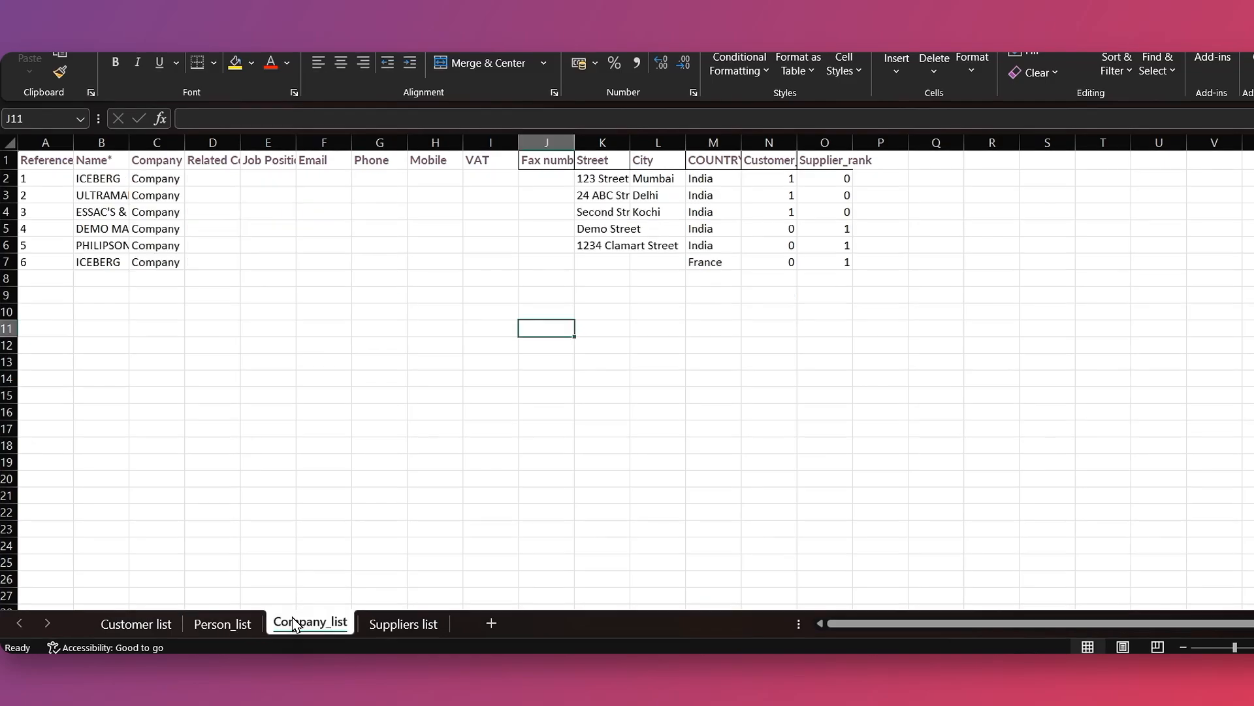
click(94, 265)
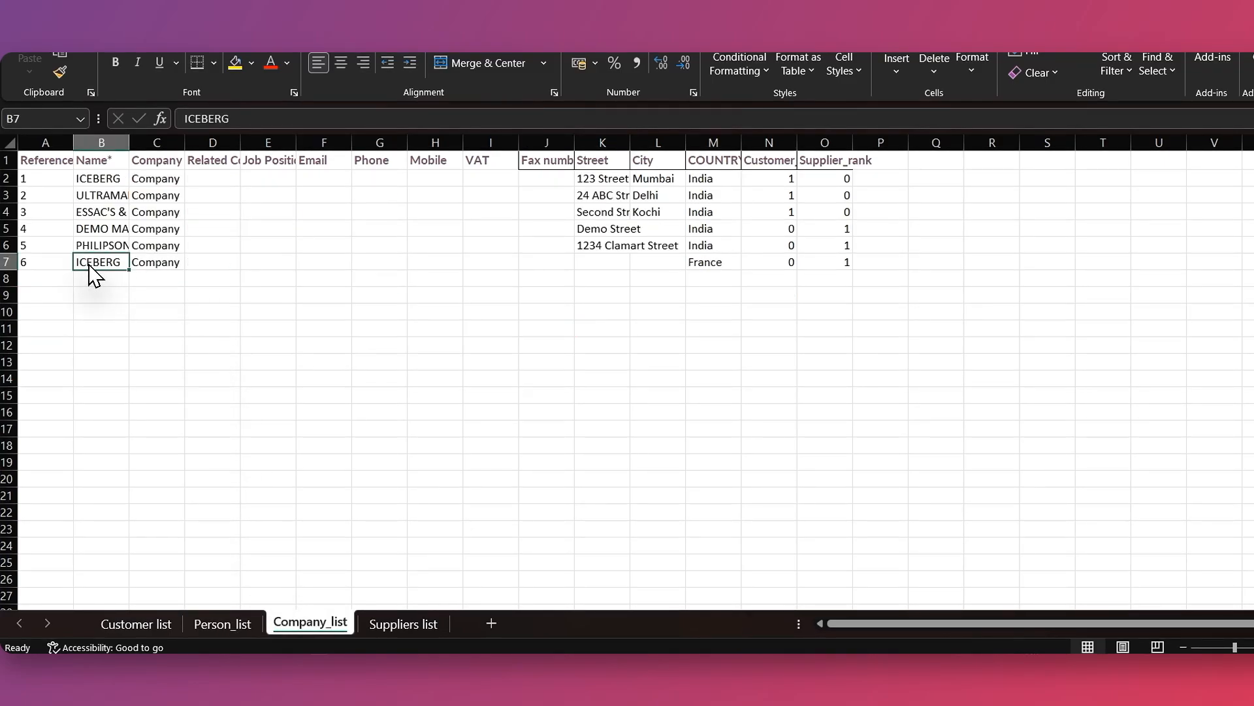
Try renaming the second ICEBERG company in row 7 of Company_list as ICEBERG-France
click(237, 119)
text(-France)
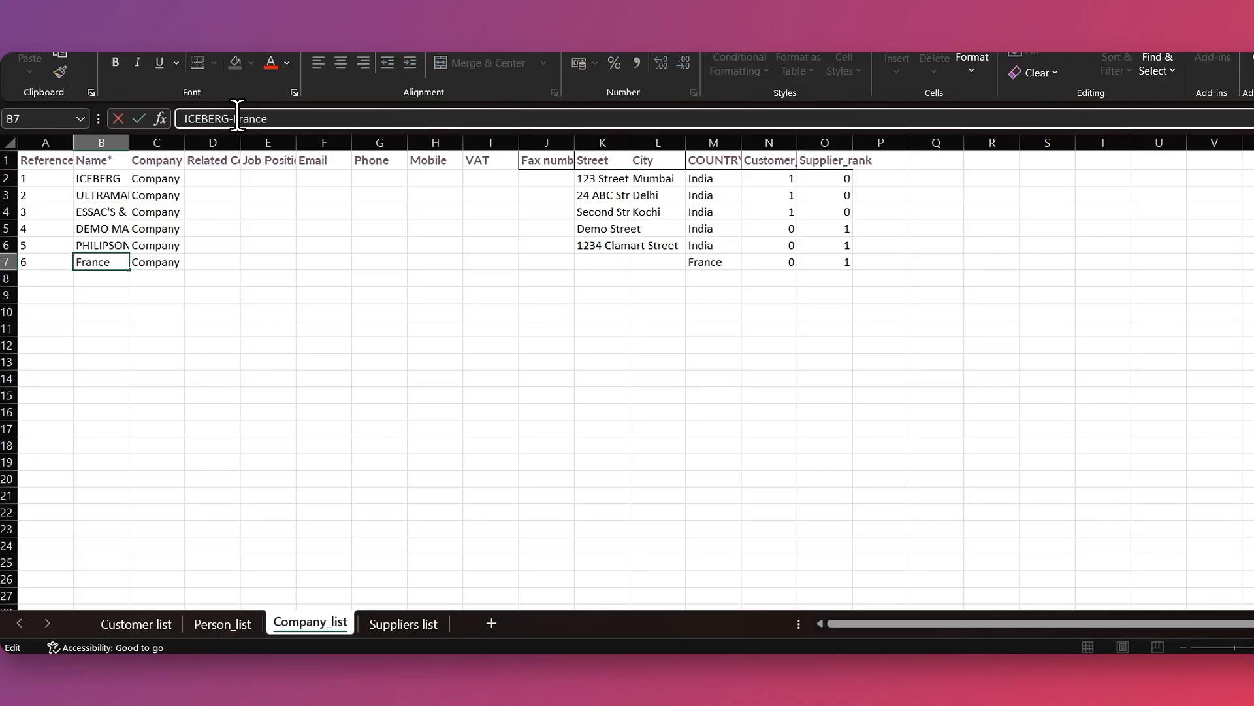
key(Return)
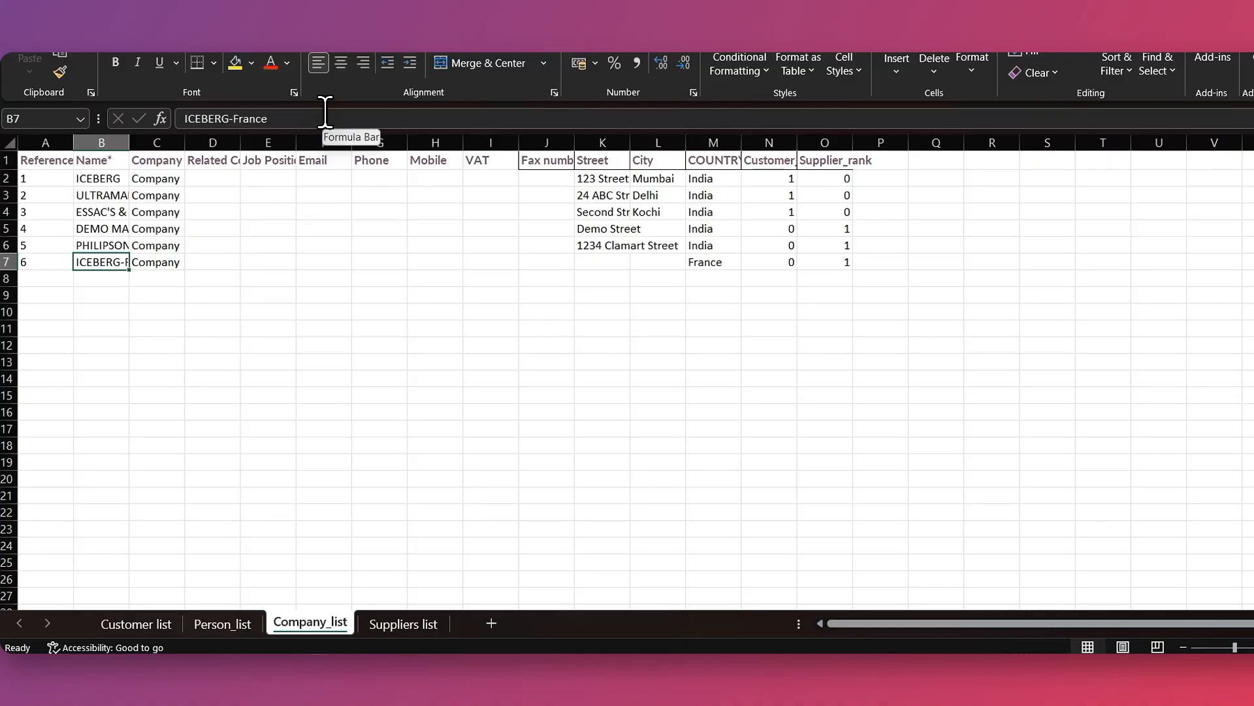
Remove the -France suffix from the company name in row 7 so it reads ICEBERG
click(314, 117)
key(BackSpace)
key(BackSpace)
key(BackSpace)
key(BackSpace)
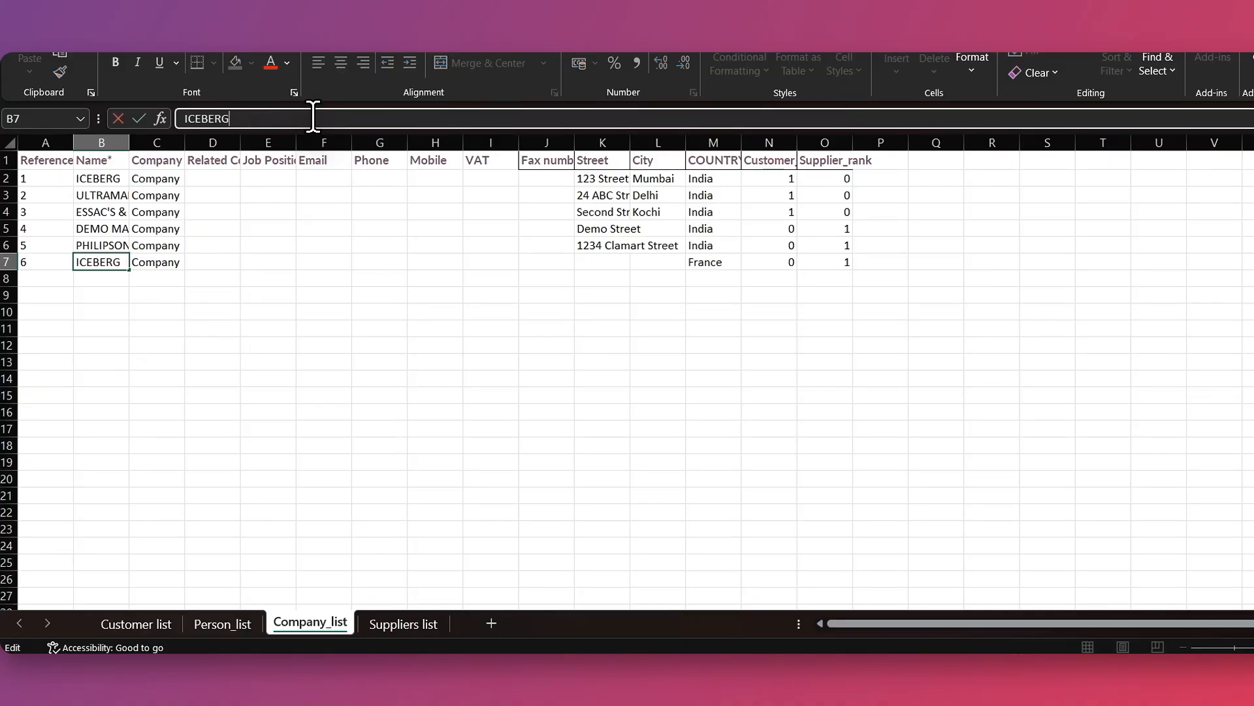
click(416, 326)
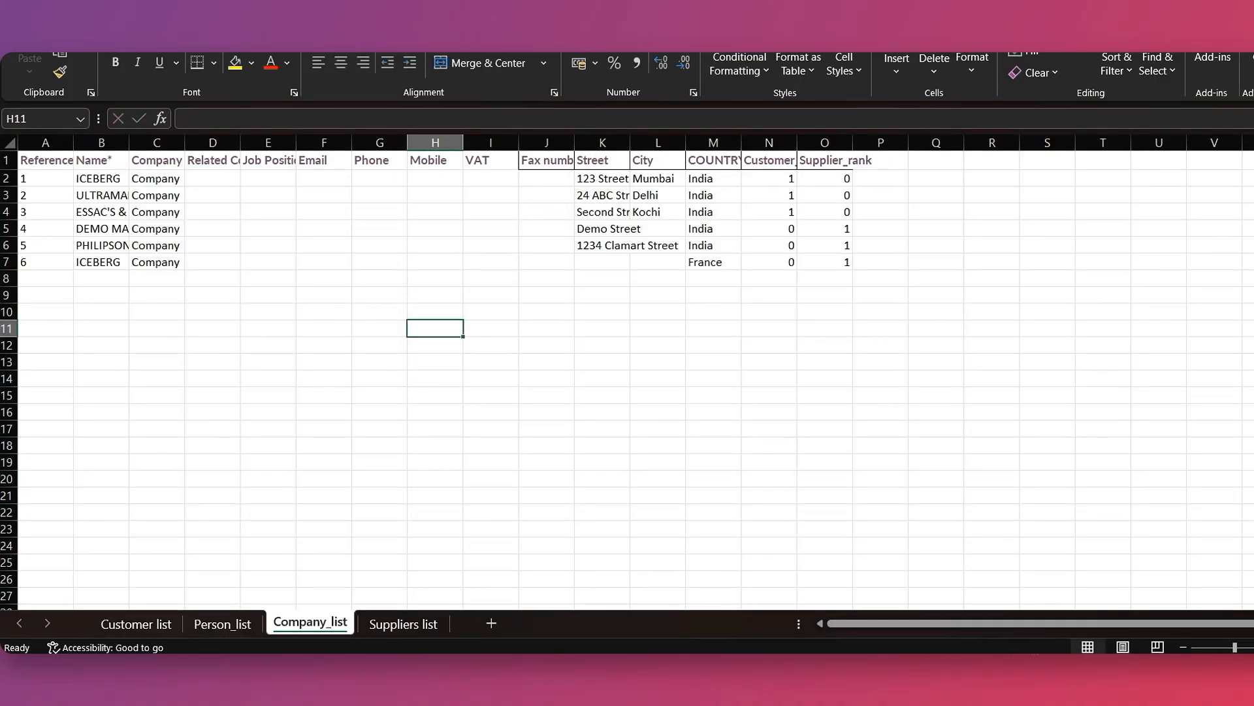
Switch to Odoo Contacts and upload Demo Client File as the data file for a records import
click(858, 653)
click(961, 222)
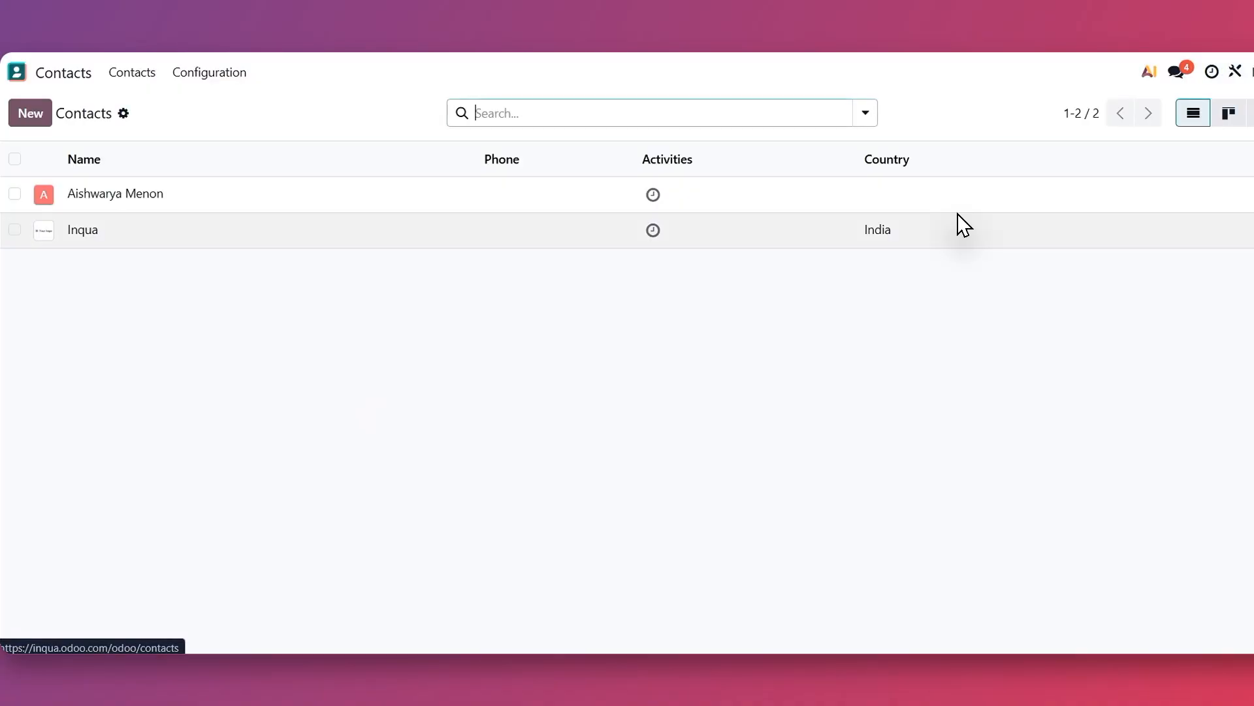
click(124, 113)
click(194, 146)
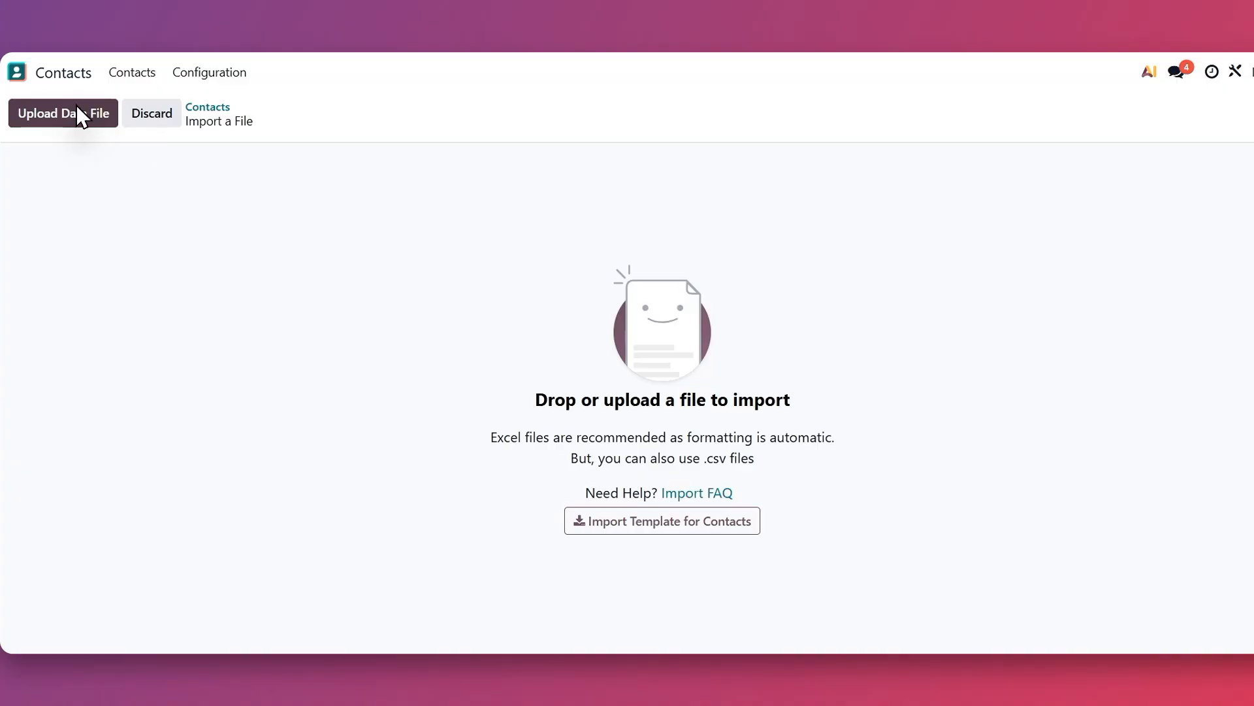
click(78, 115)
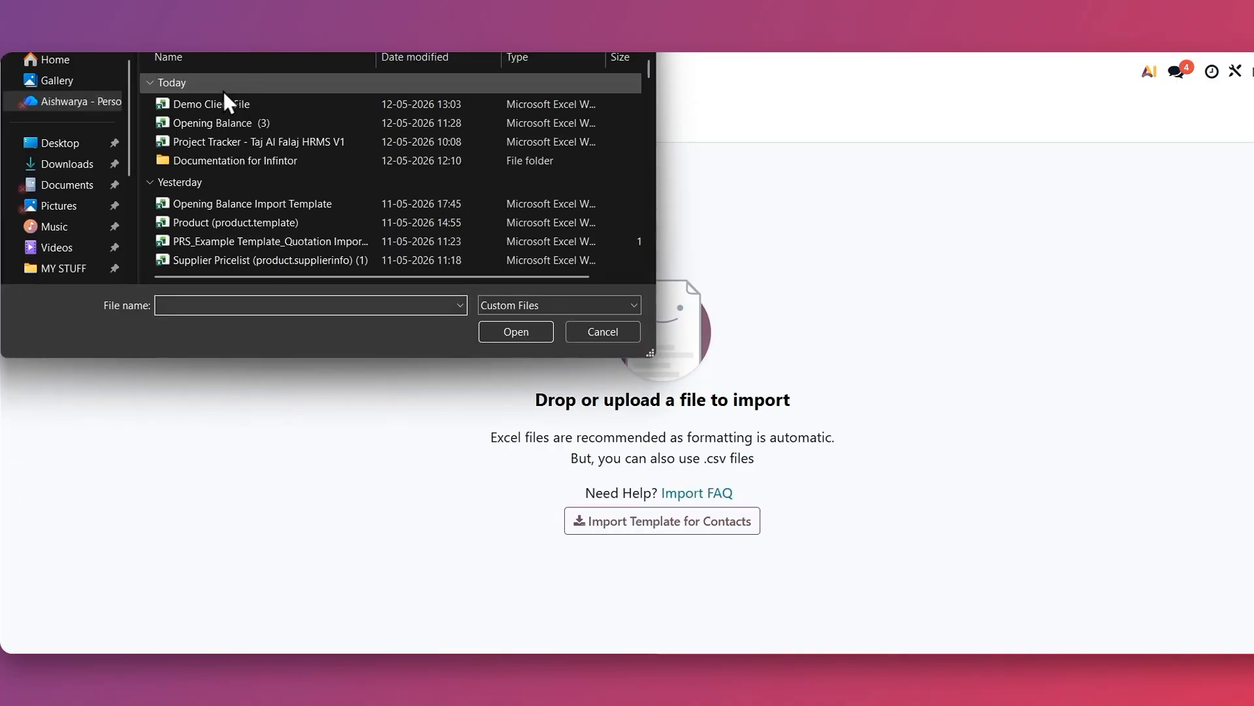
double_click(209, 103)
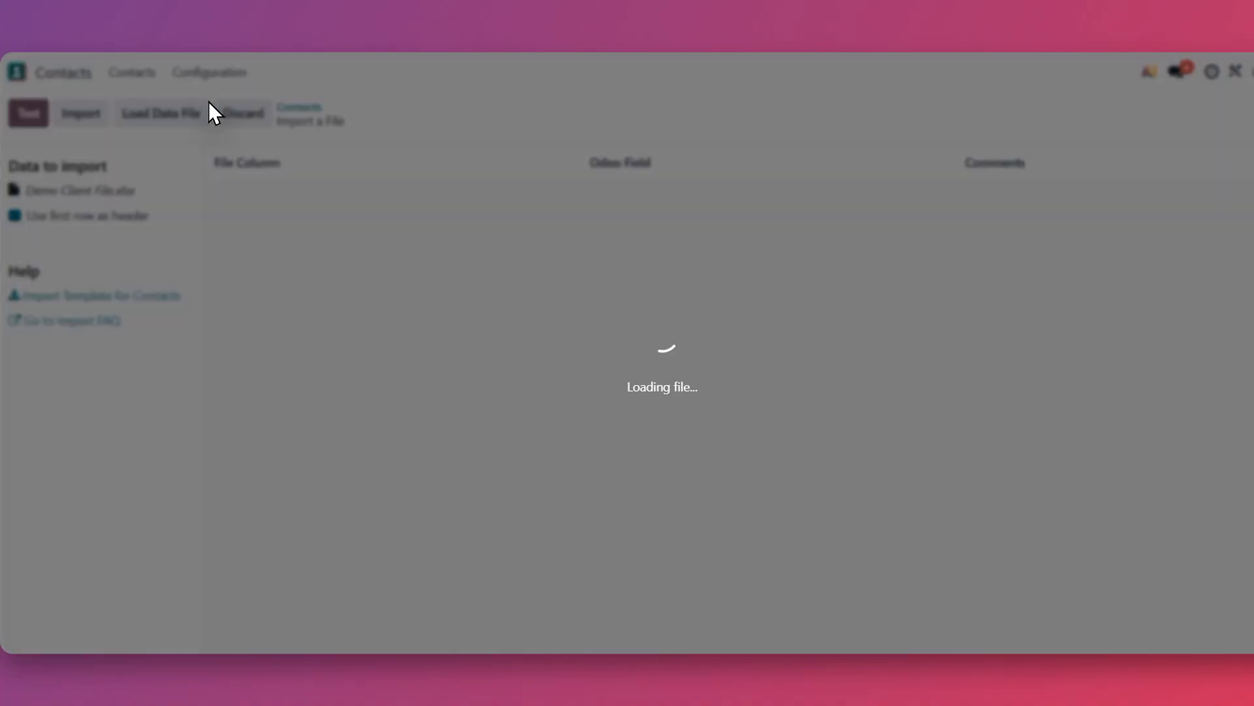
Choose the Company_list sheet as the import source, then test and import its records
click(98, 239)
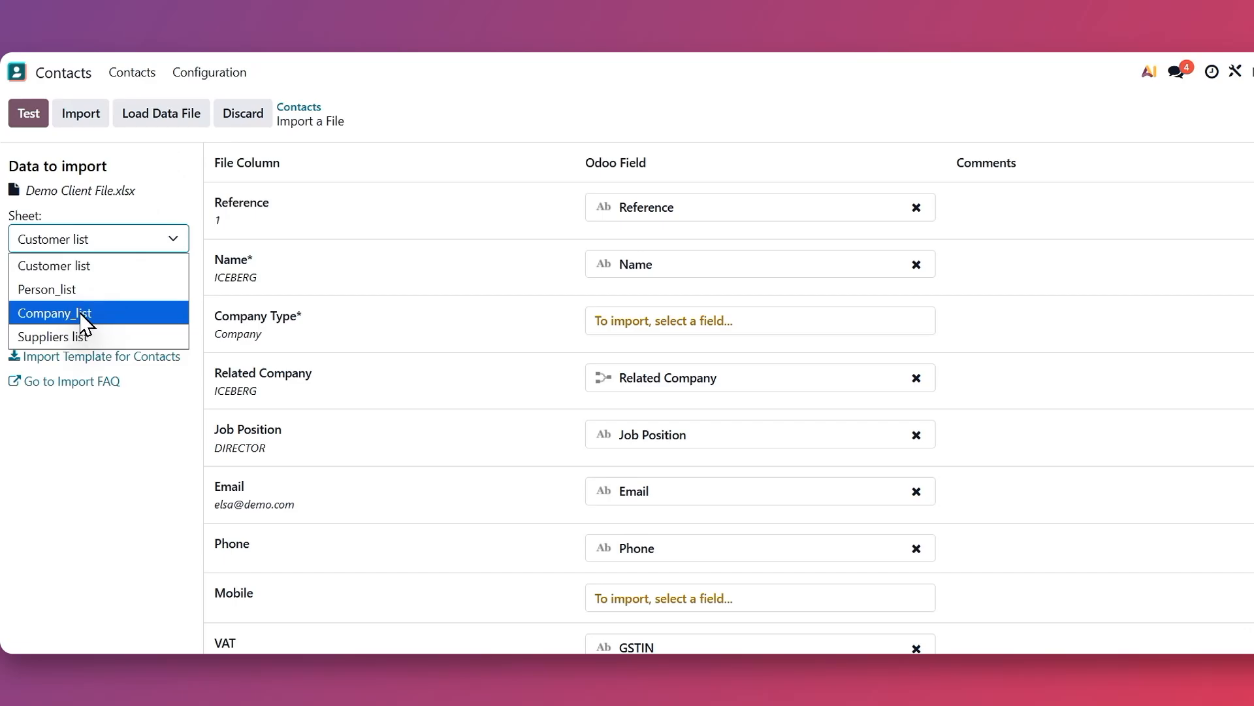
click(81, 314)
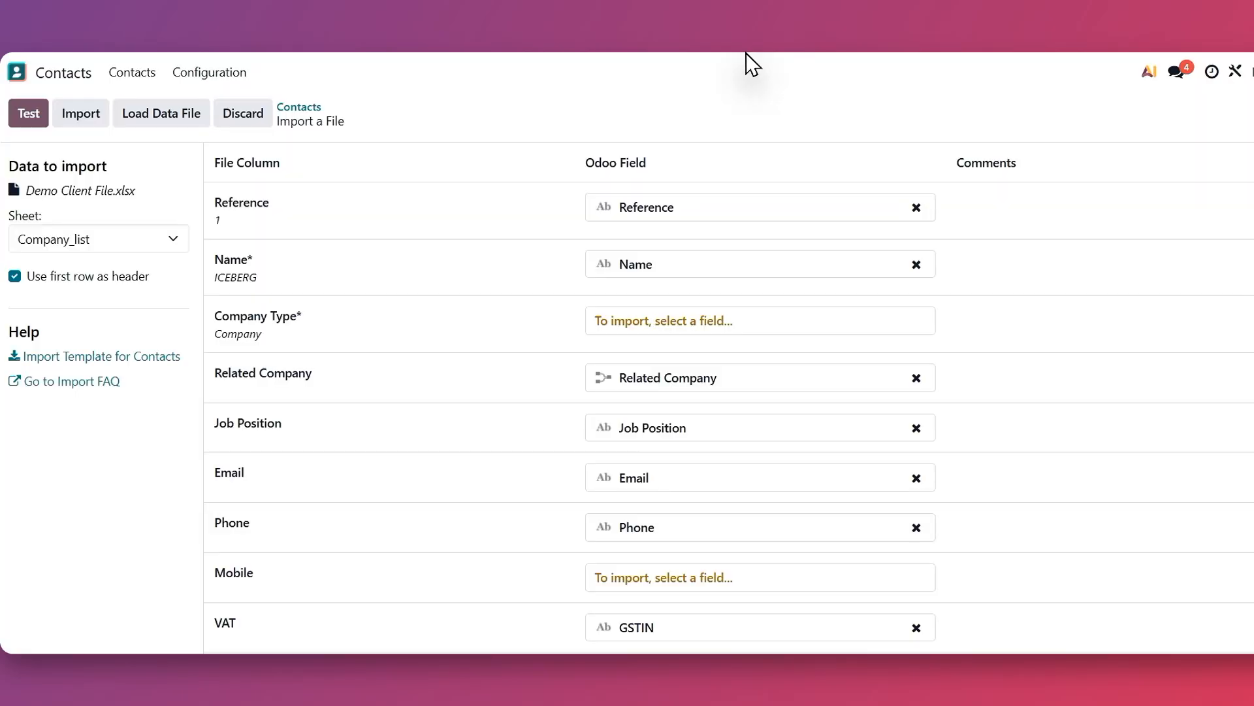
scroll(653, 281, down, 5)
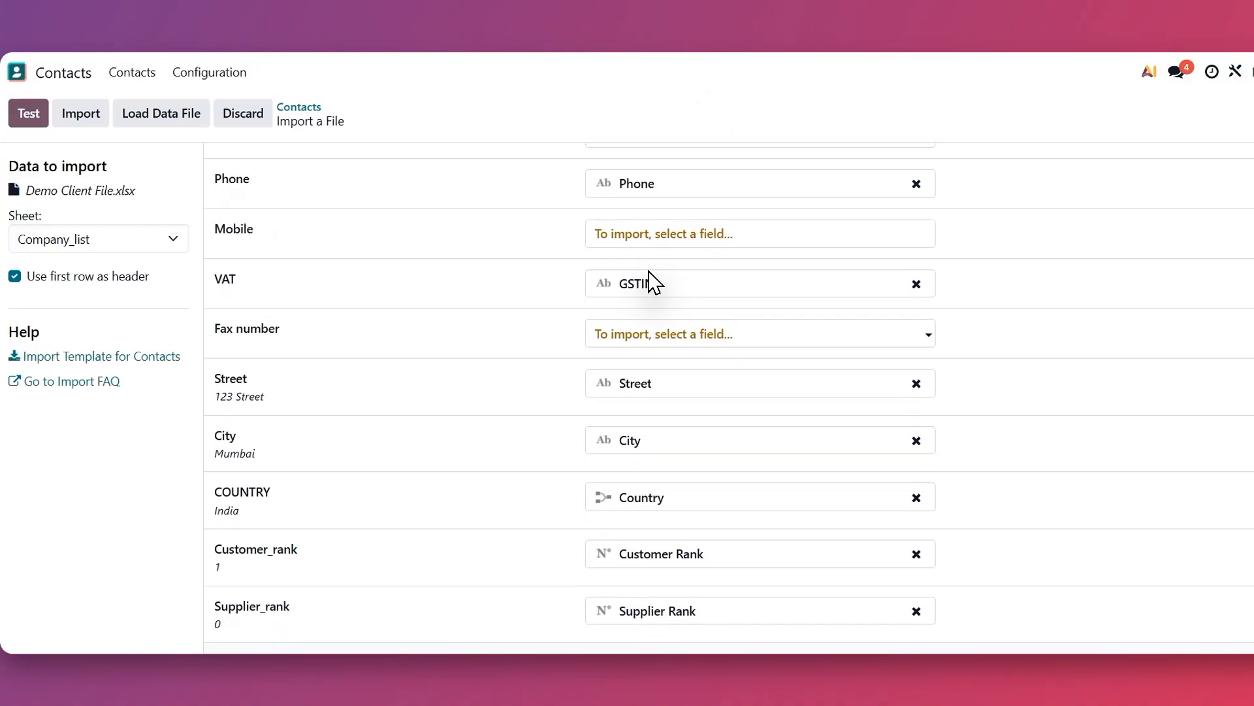
scroll(653, 282, up, 5)
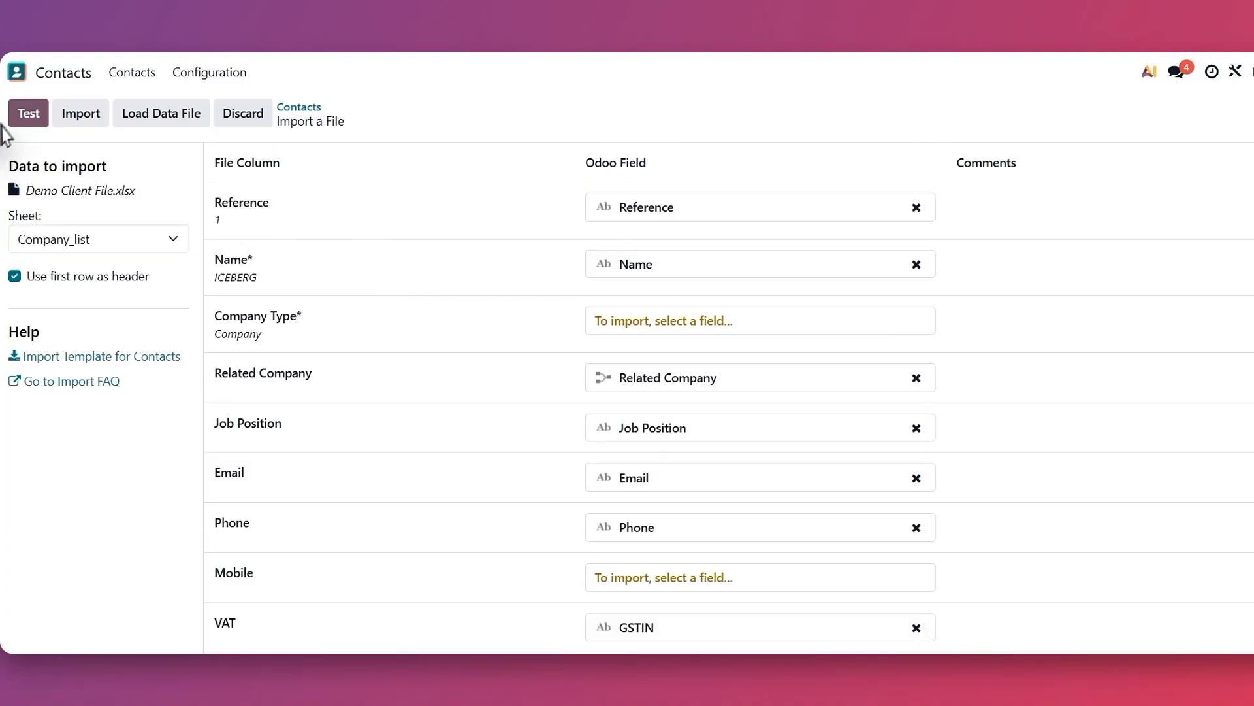
click(20, 120)
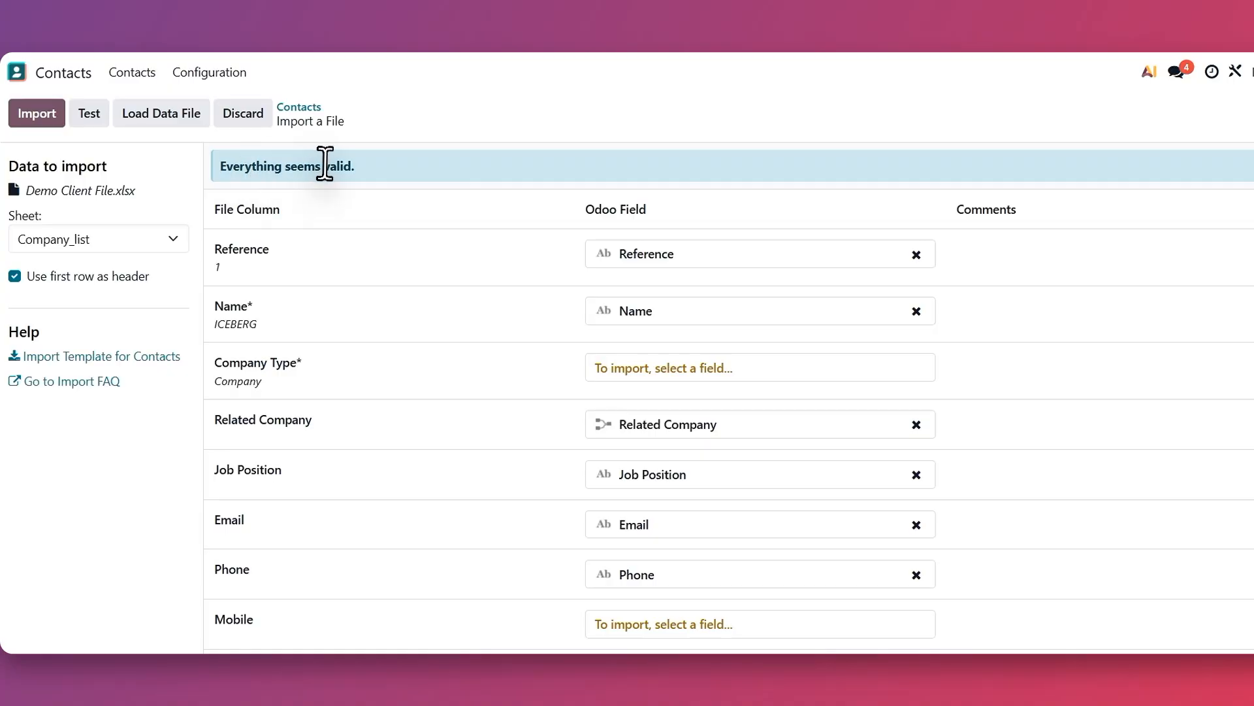
click(35, 115)
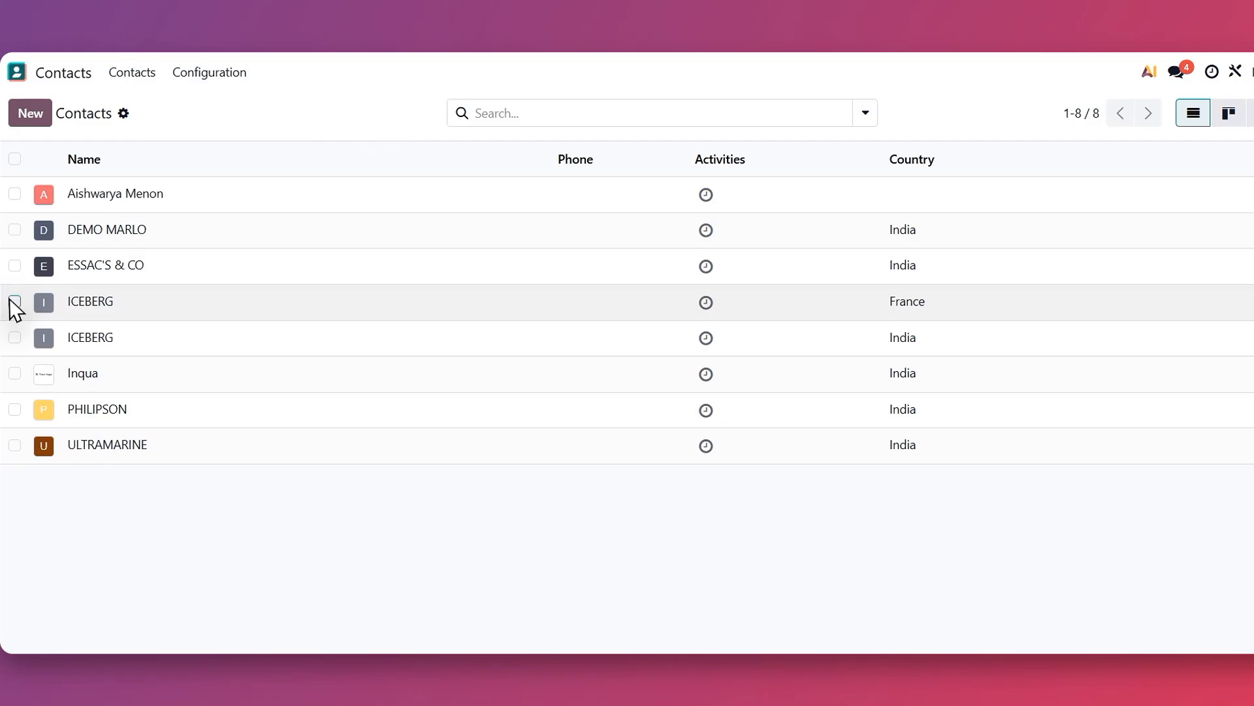
Export the two ICEBERG contacts as an import-compatible XLSX file for updating data
click(15, 302)
click(14, 338)
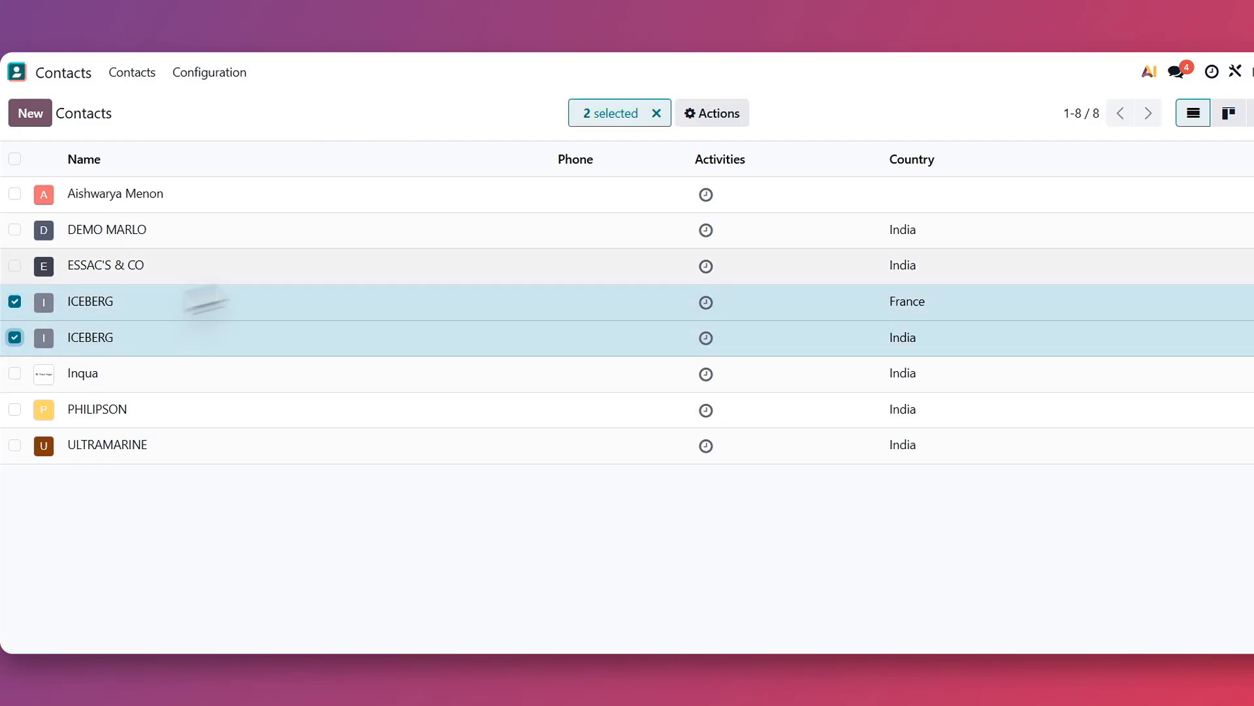
click(716, 130)
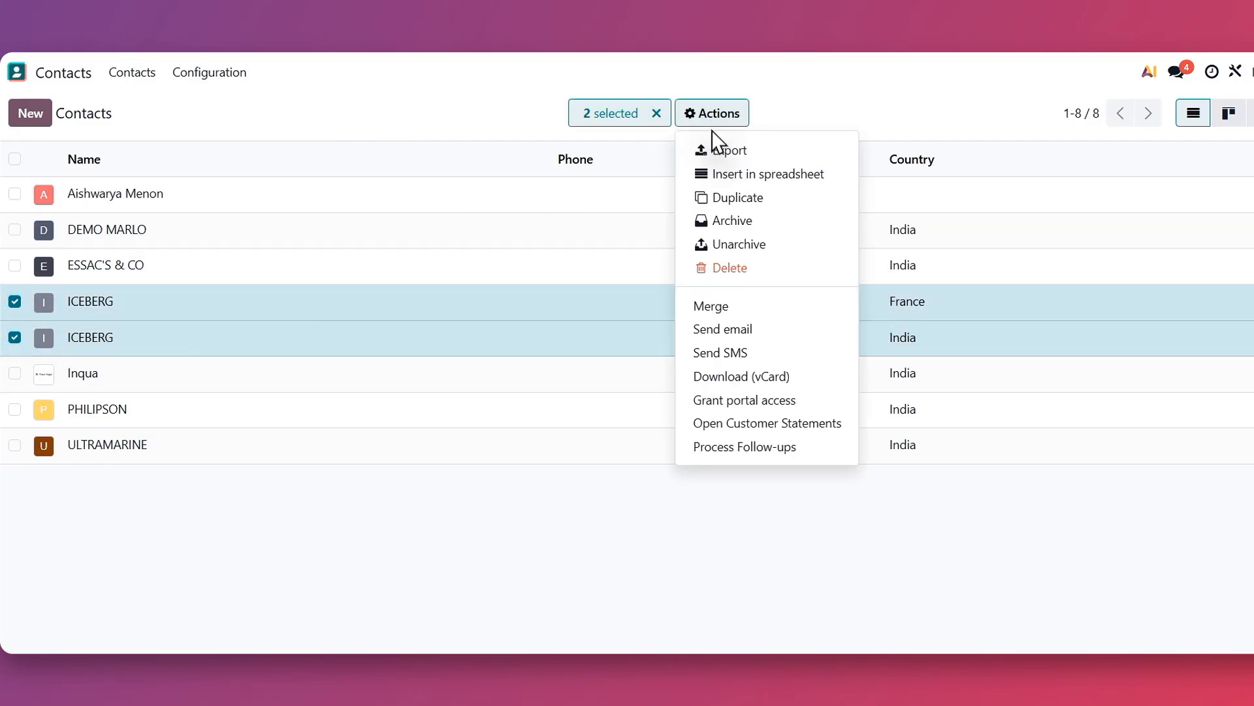
click(715, 151)
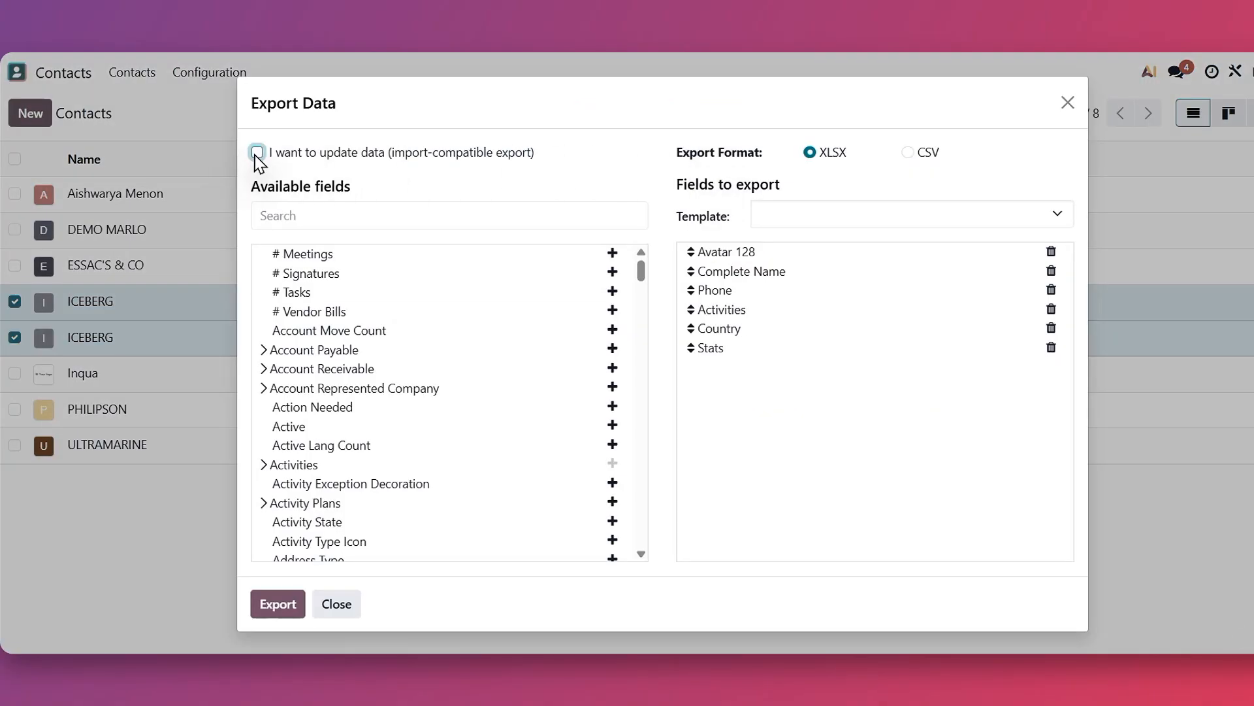
click(256, 153)
click(268, 591)
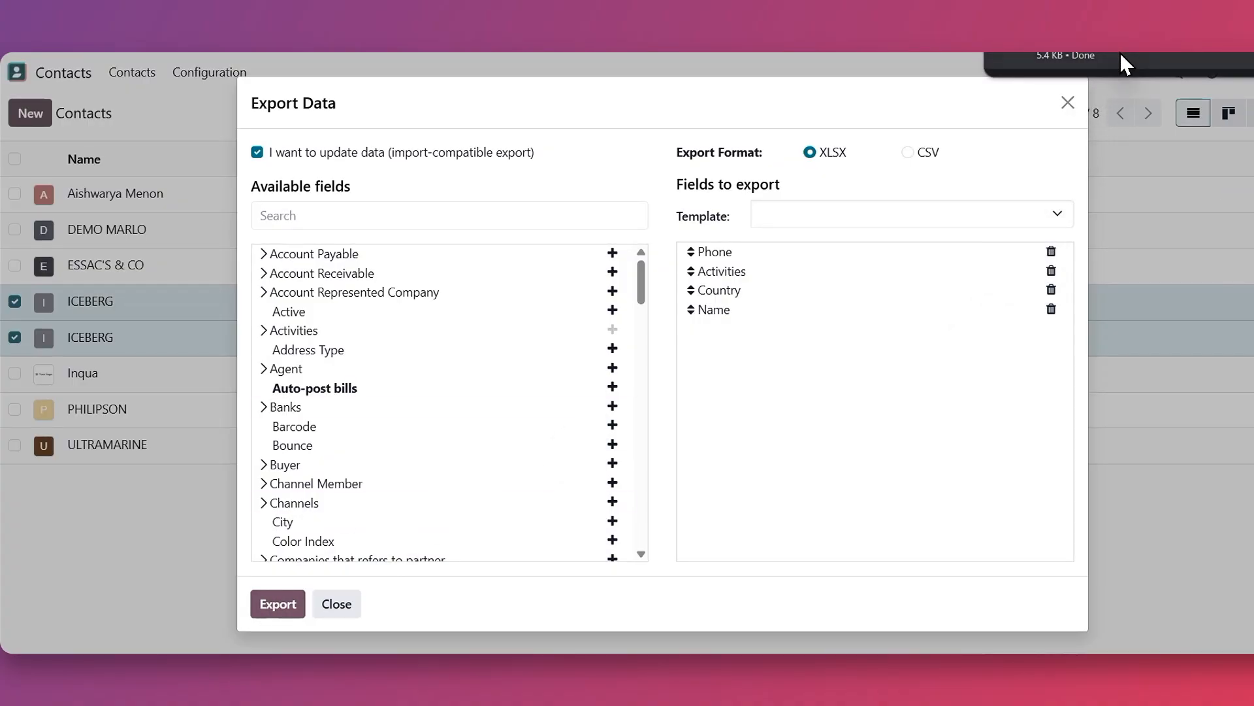
Open the exported contacts file and copy the France ICEBERG id into Reference cell A2 of Person_list in Demo Client File
click(1123, 62)
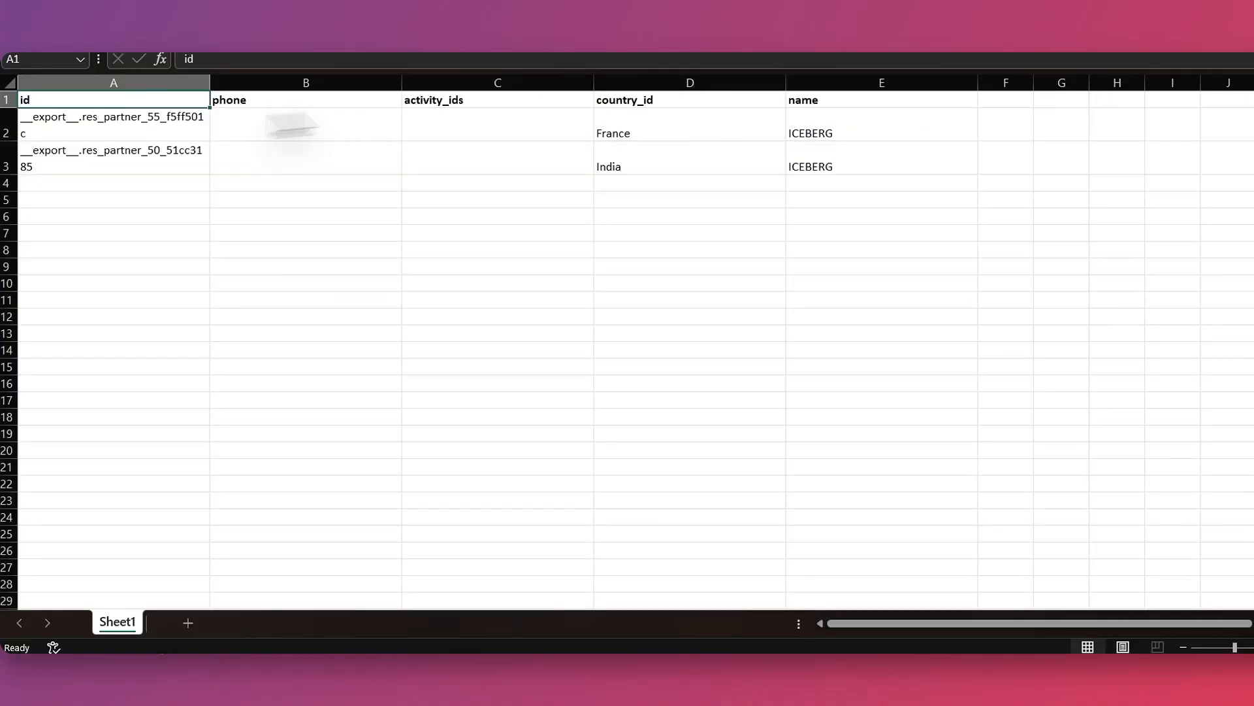
click(110, 140)
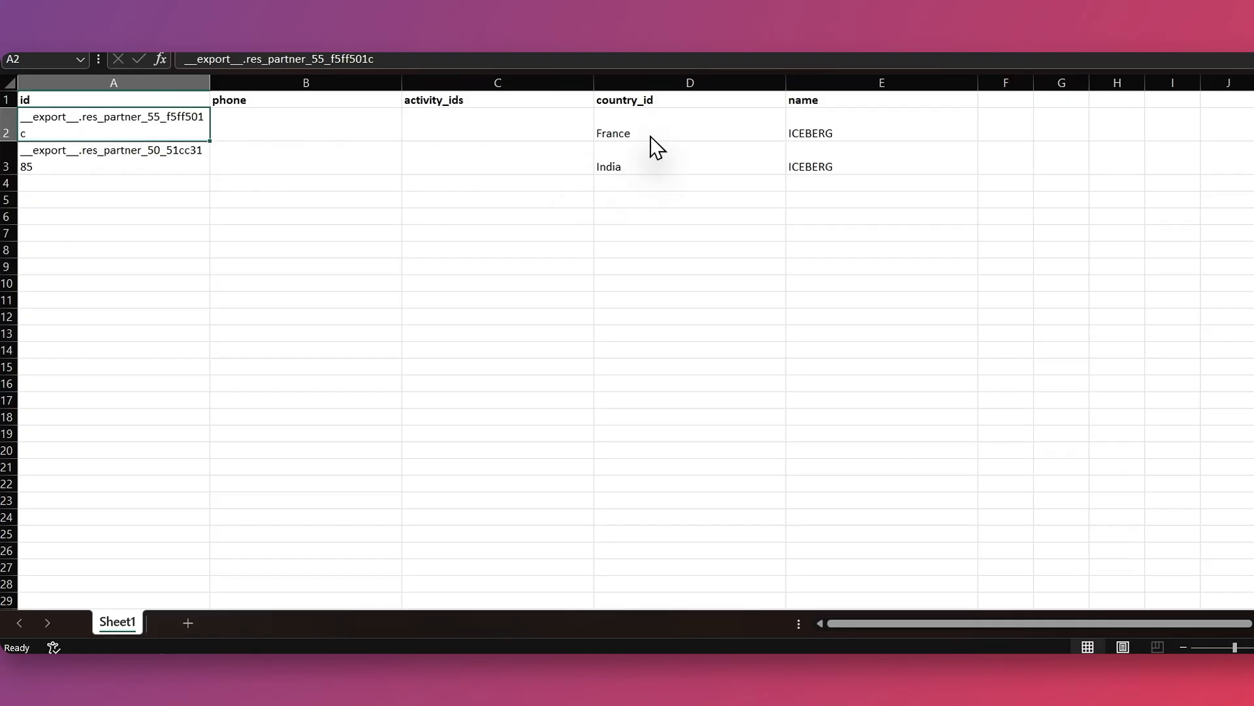
key(ctrl+c)
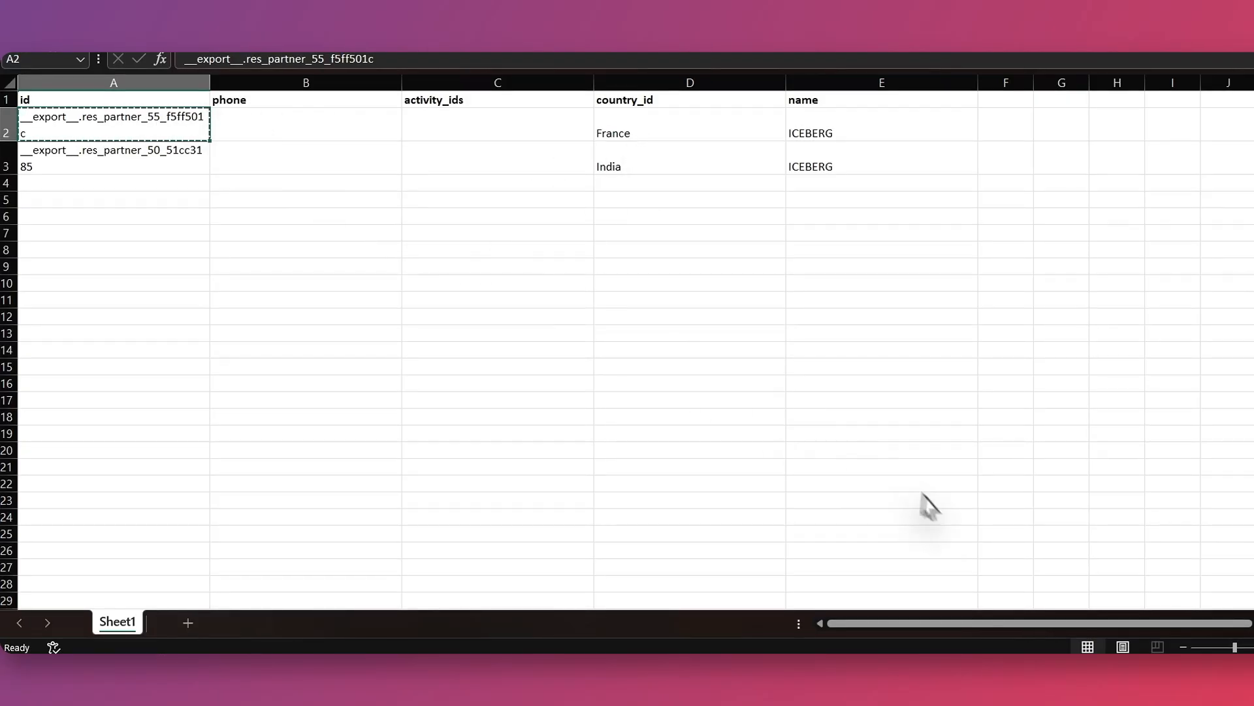
mouse_move(940, 652)
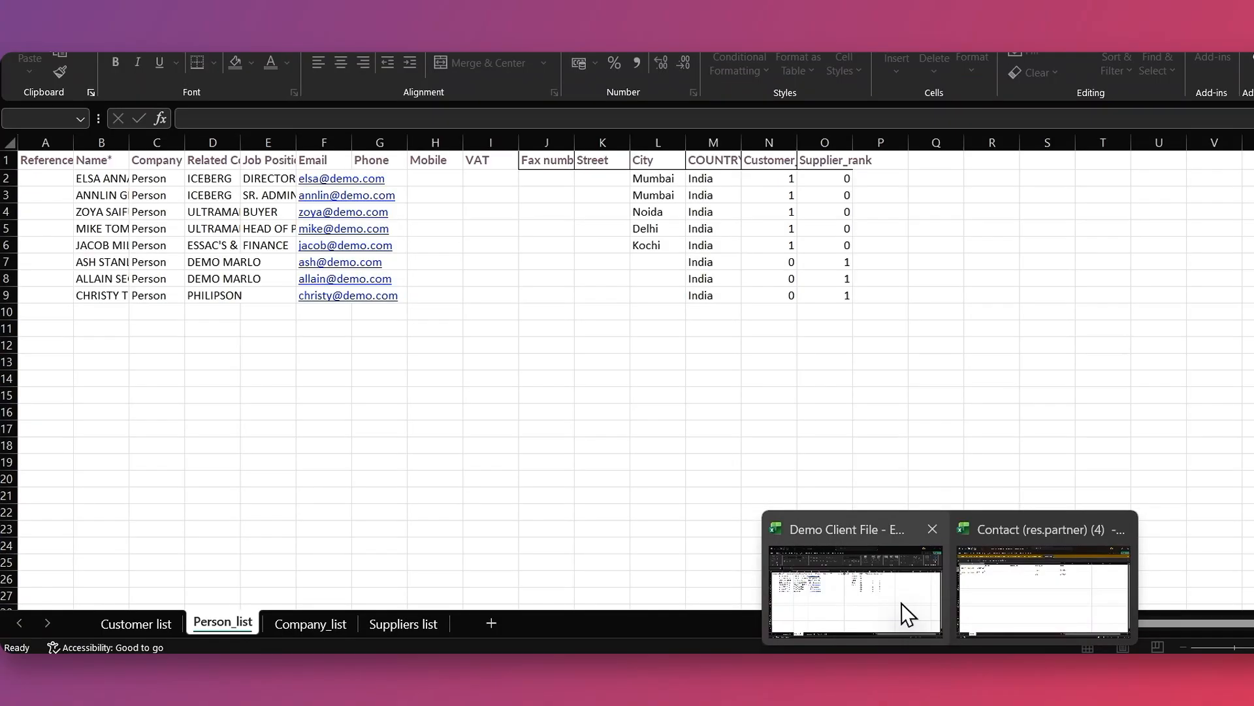
click(902, 614)
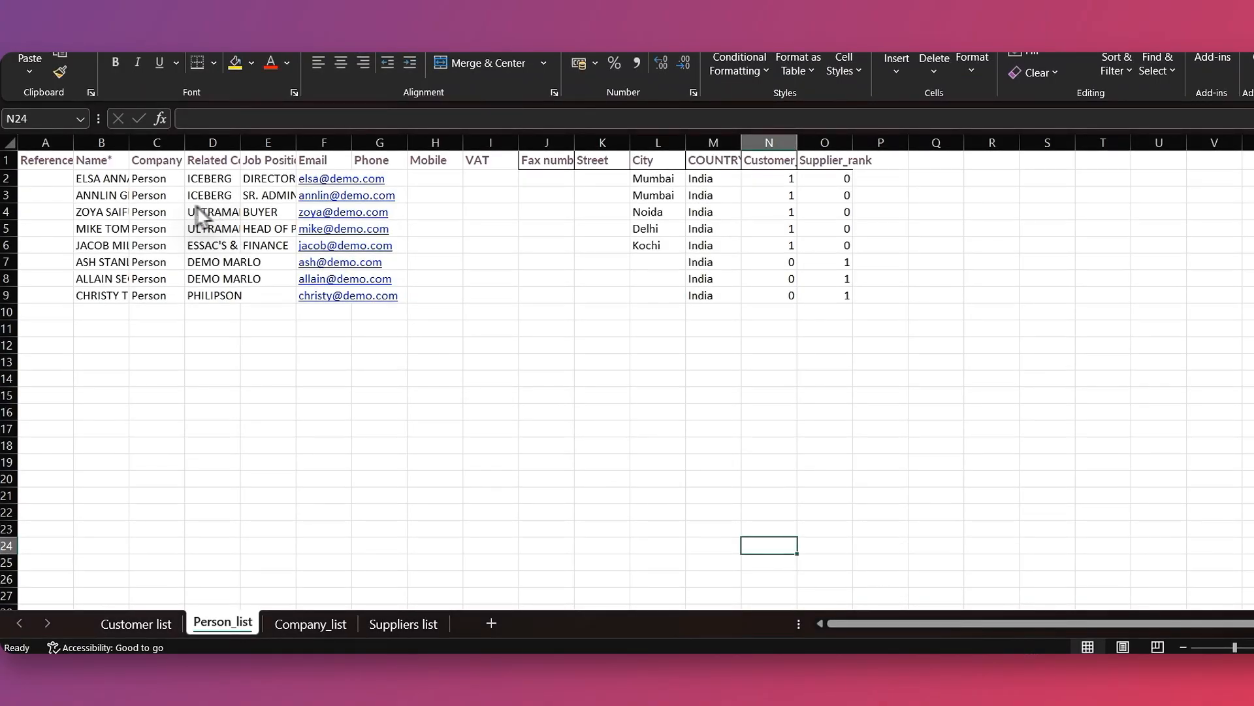
click(58, 189)
key(ctrl+v)
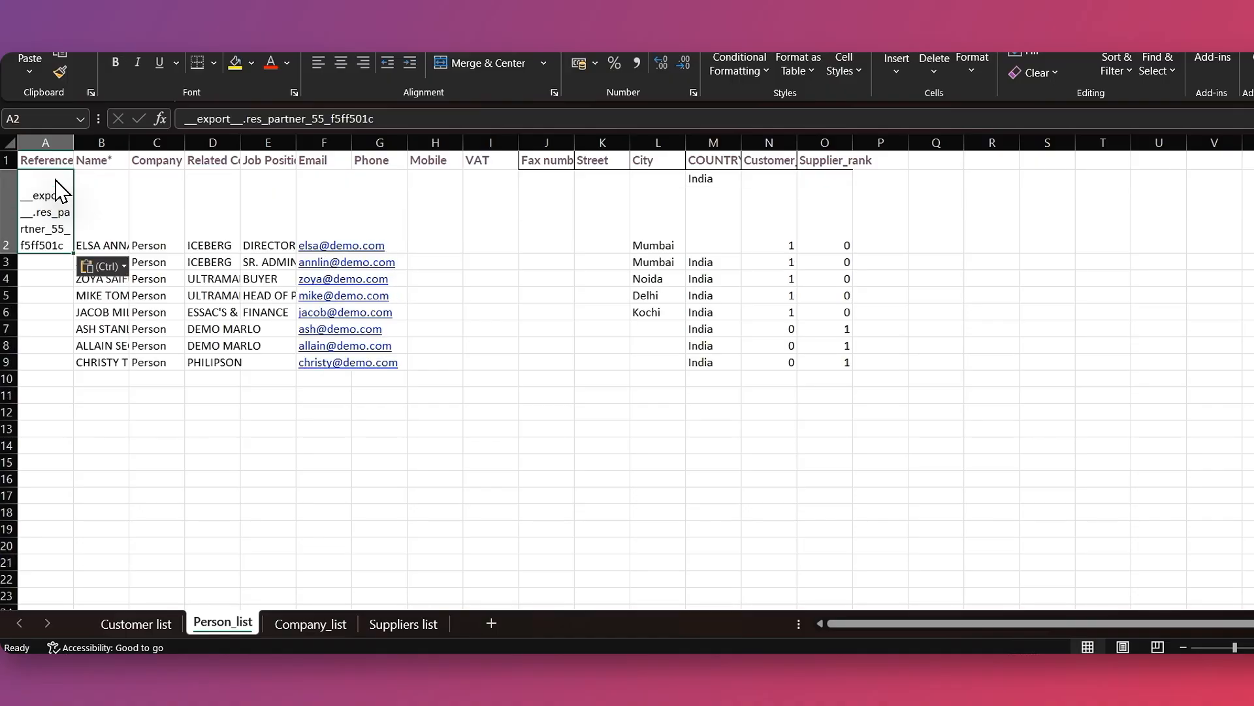
Copy the India ICEBERG id from the exported file into the Reference column of Person_list, below the first pasted id
mouse_move(957, 652)
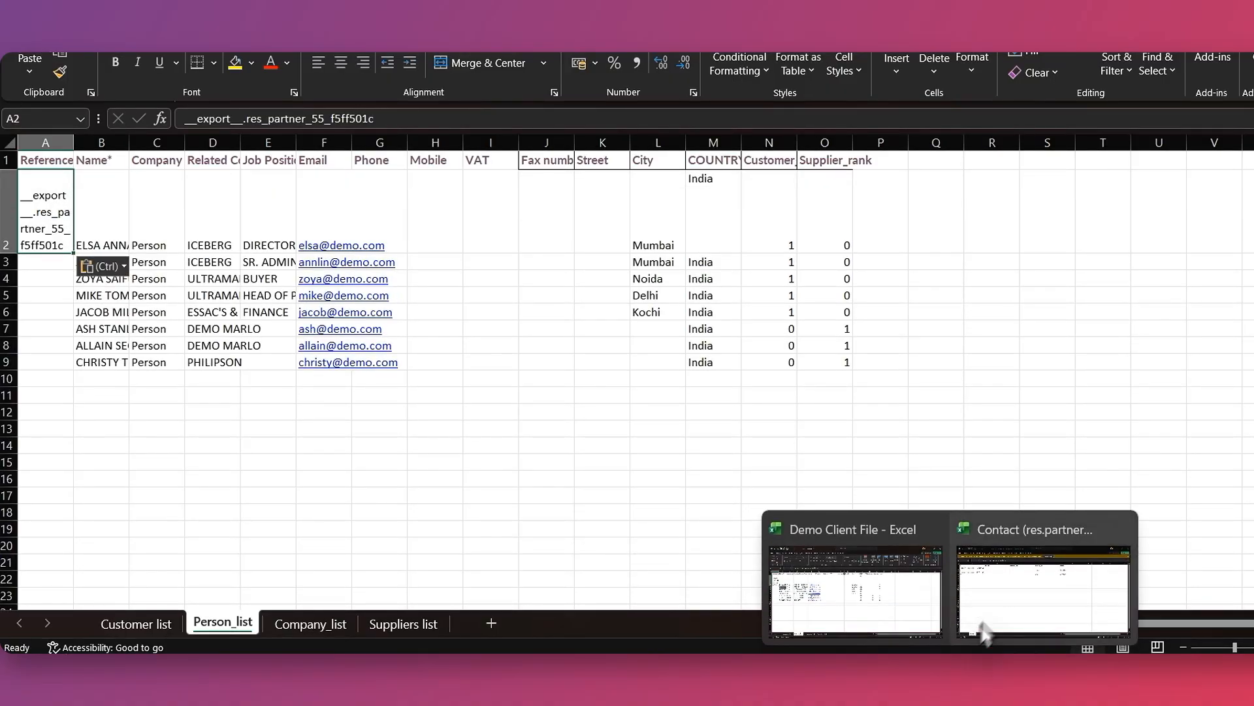
click(1028, 585)
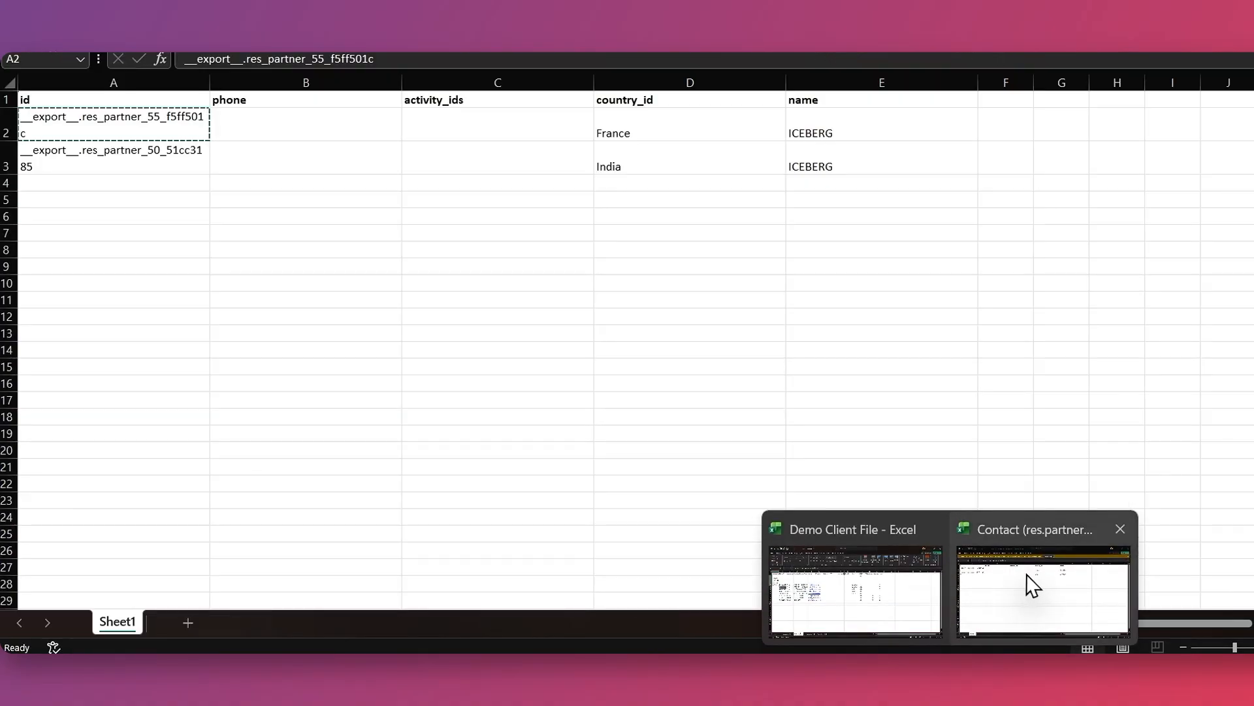
click(154, 168)
key(ctrl+c)
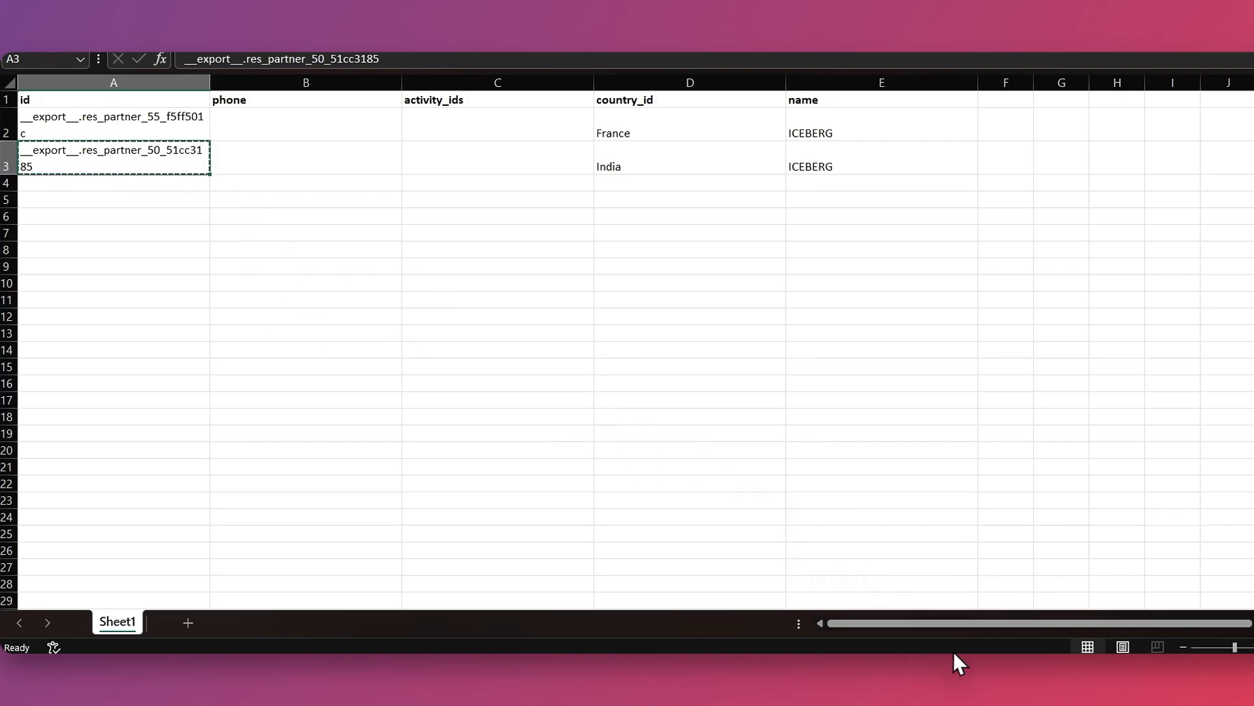
mouse_move(953, 650)
click(898, 601)
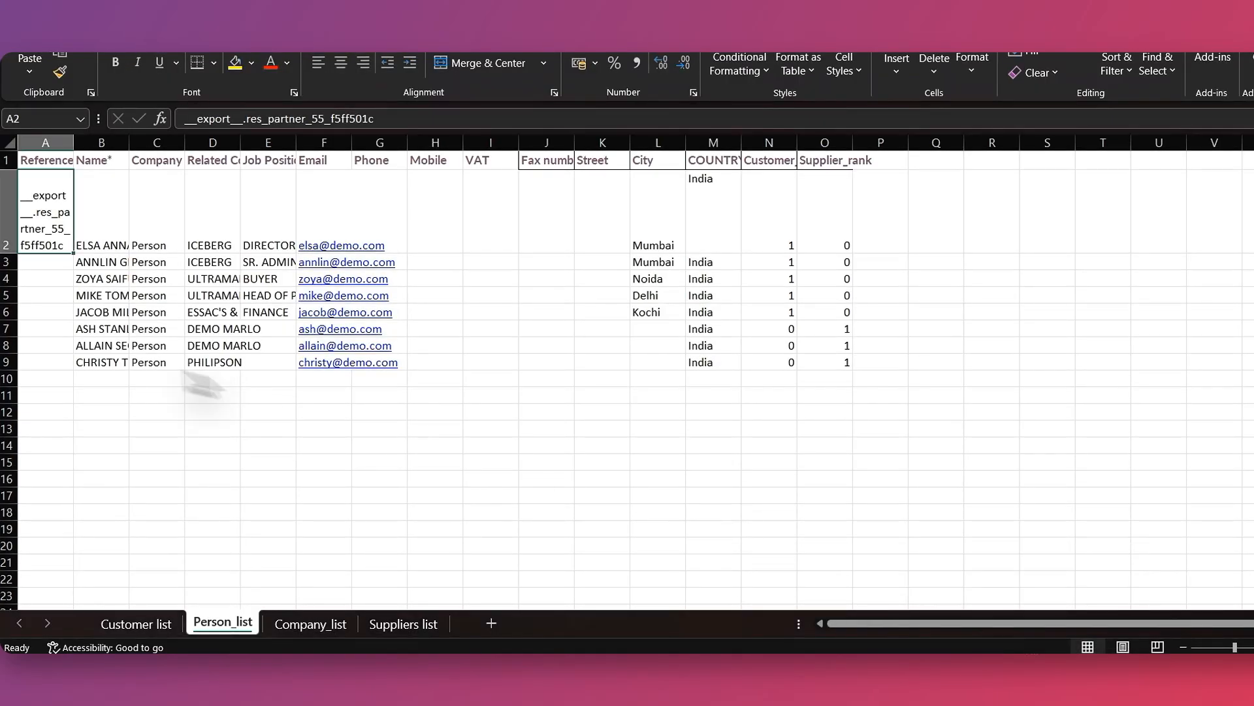
click(43, 277)
key(ctrl+v)
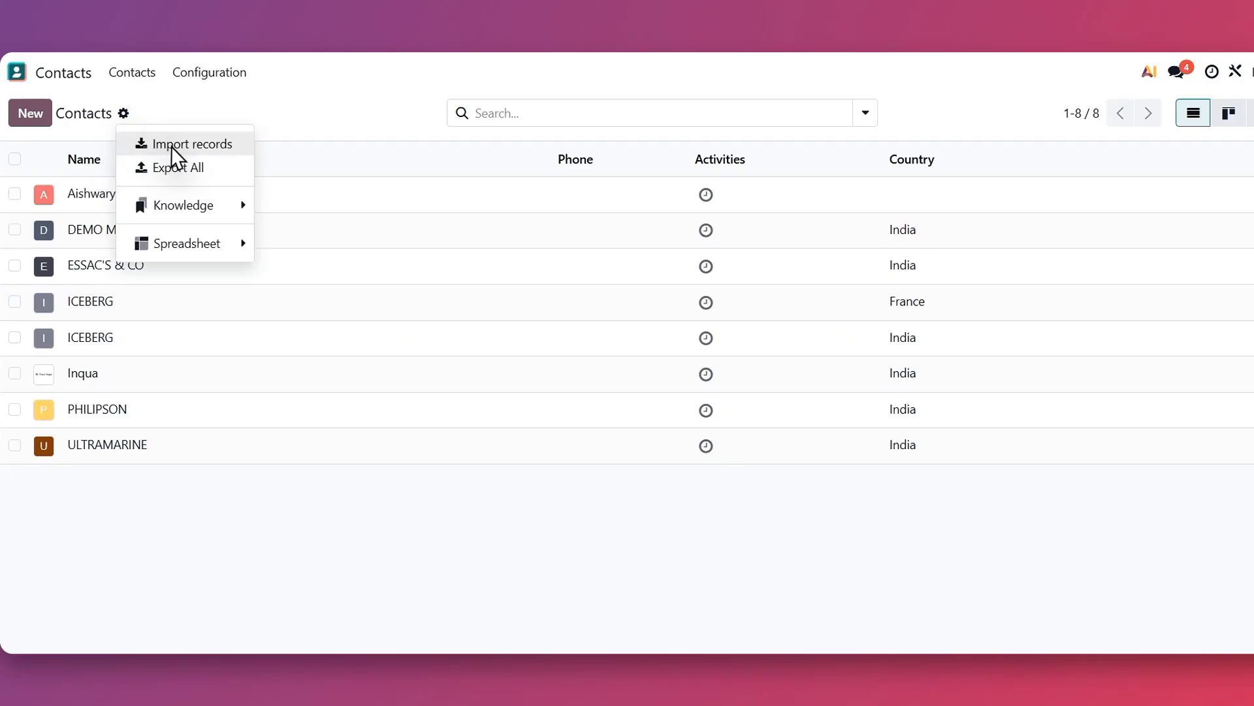
Start another contacts import in Odoo and upload Demo Client File
click(174, 144)
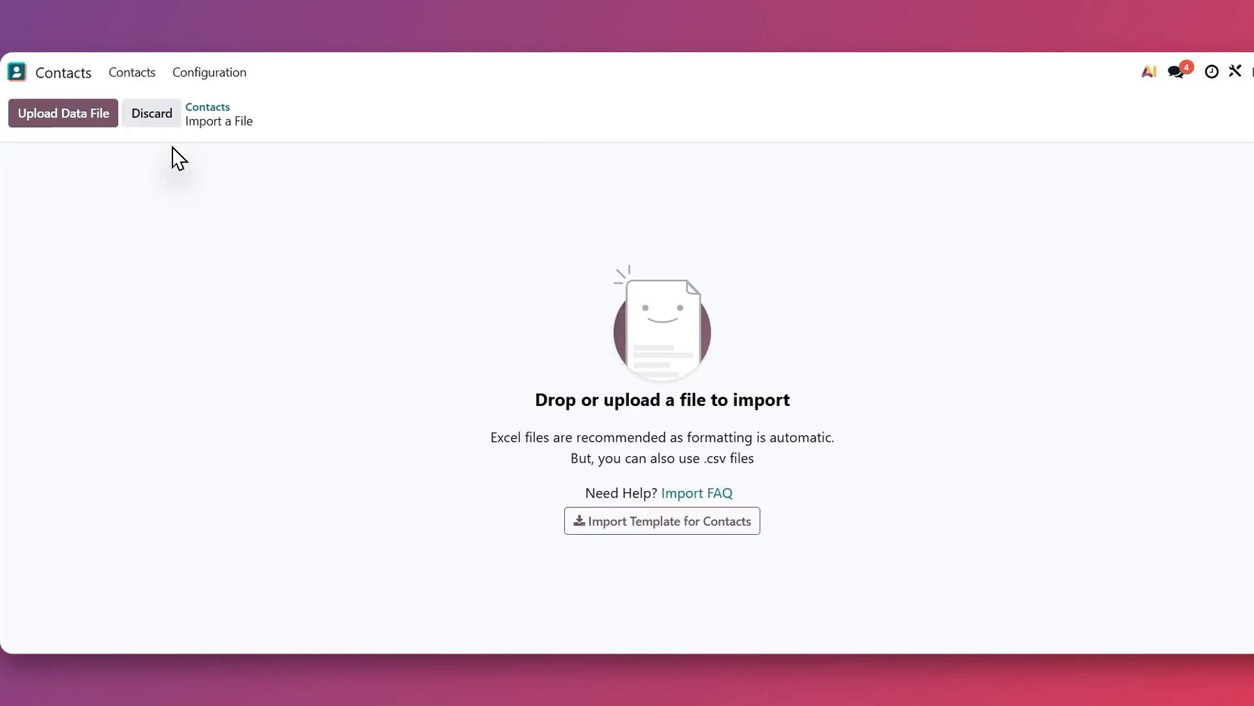
click(60, 114)
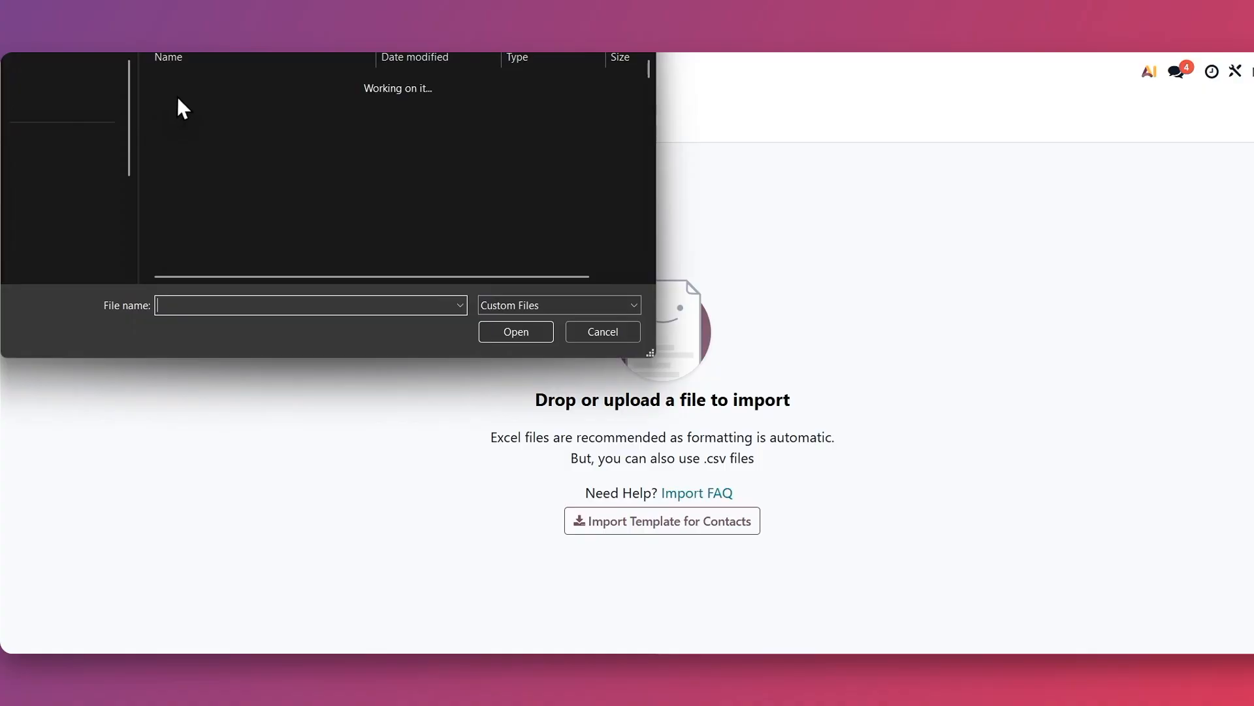
double_click(178, 99)
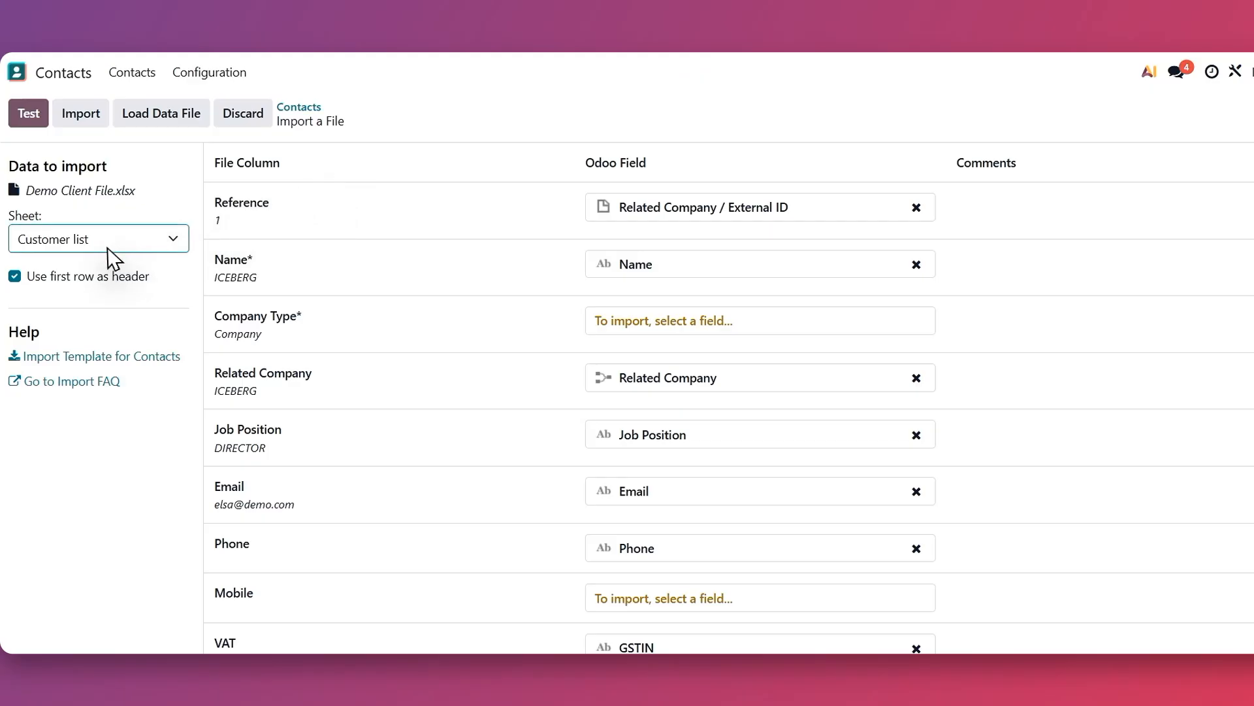
Choose the Person_list sheet as the import source and clear the Odoo field mapped to the Related Company column
click(107, 248)
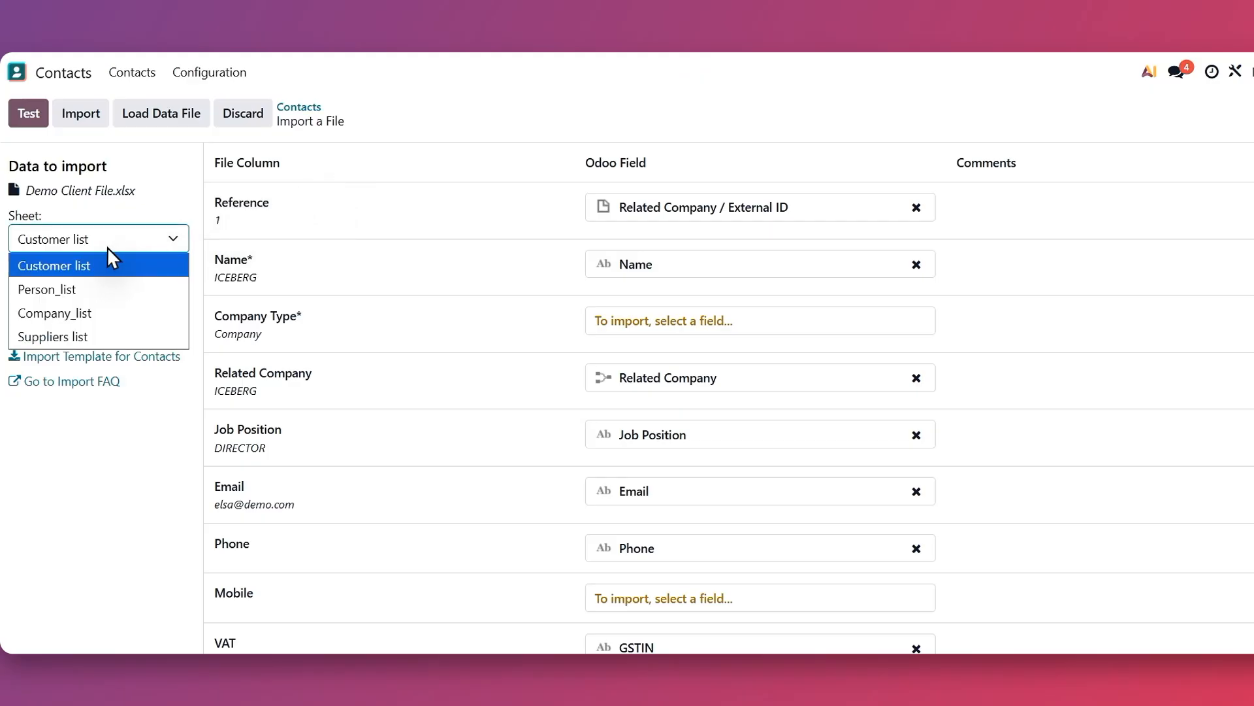
click(66, 289)
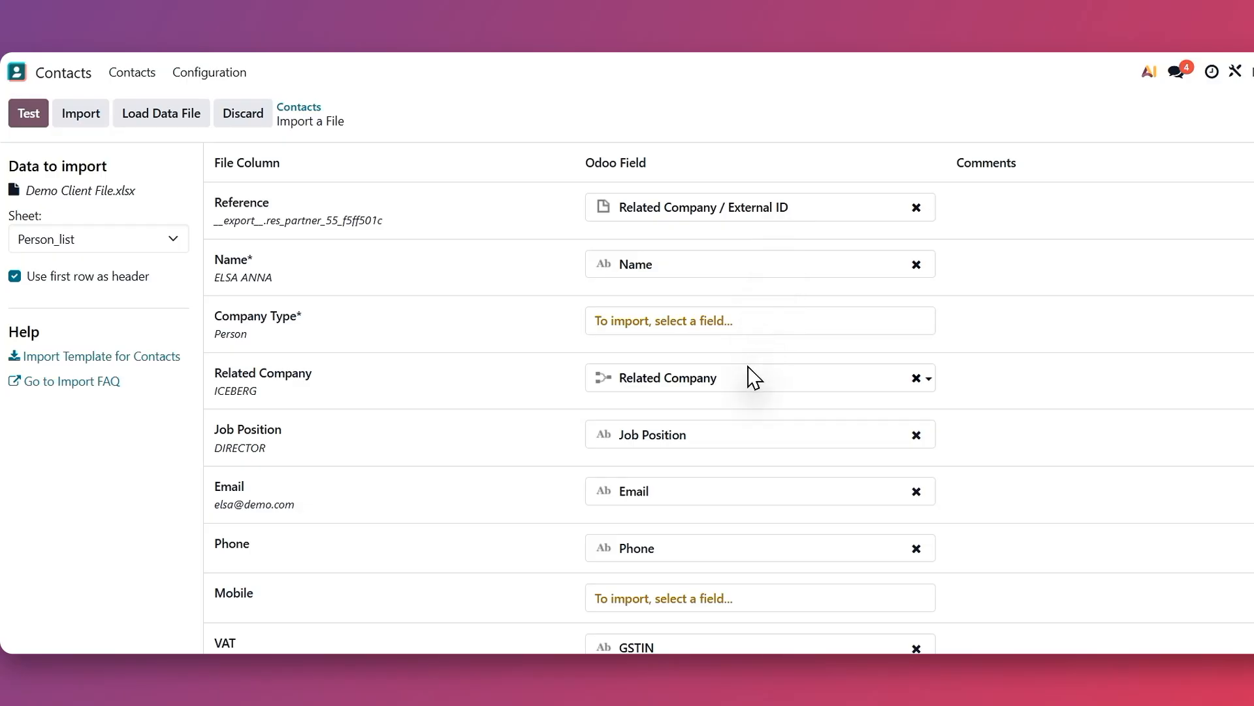
click(917, 379)
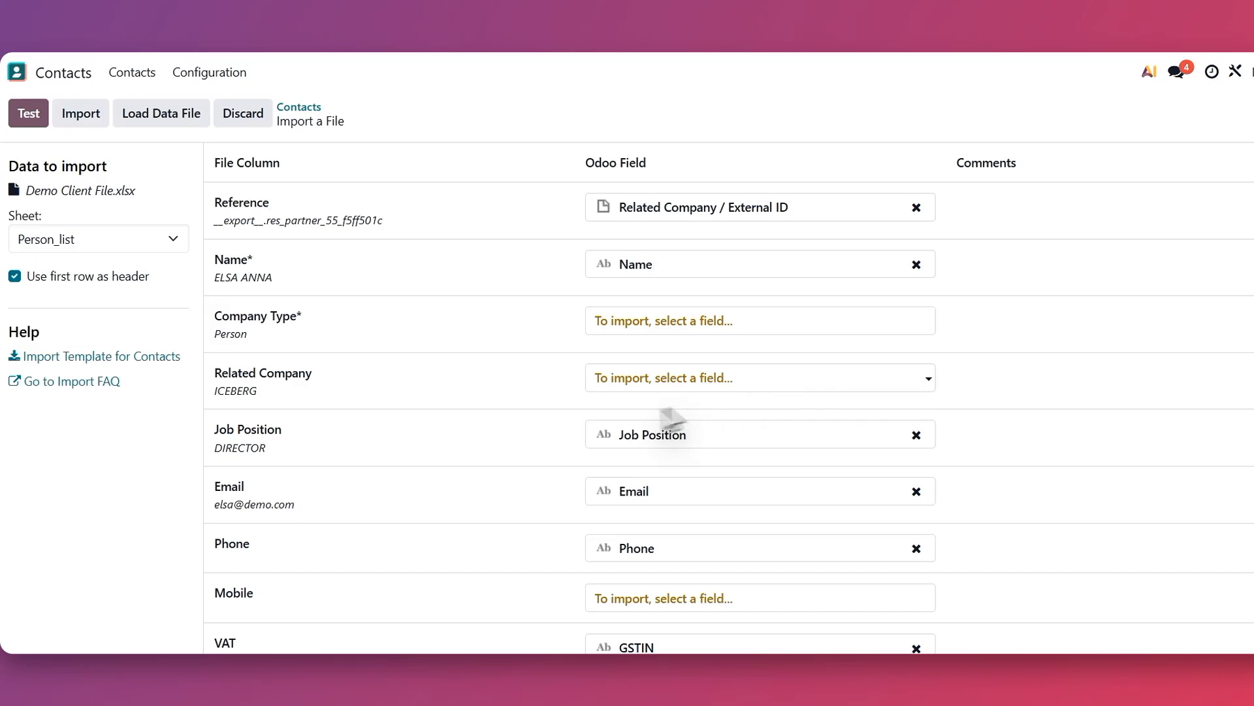
Test the Person_list import with the current field mapping and import the person records
scroll(508, 461, down, 4)
scroll(508, 458, up, 4)
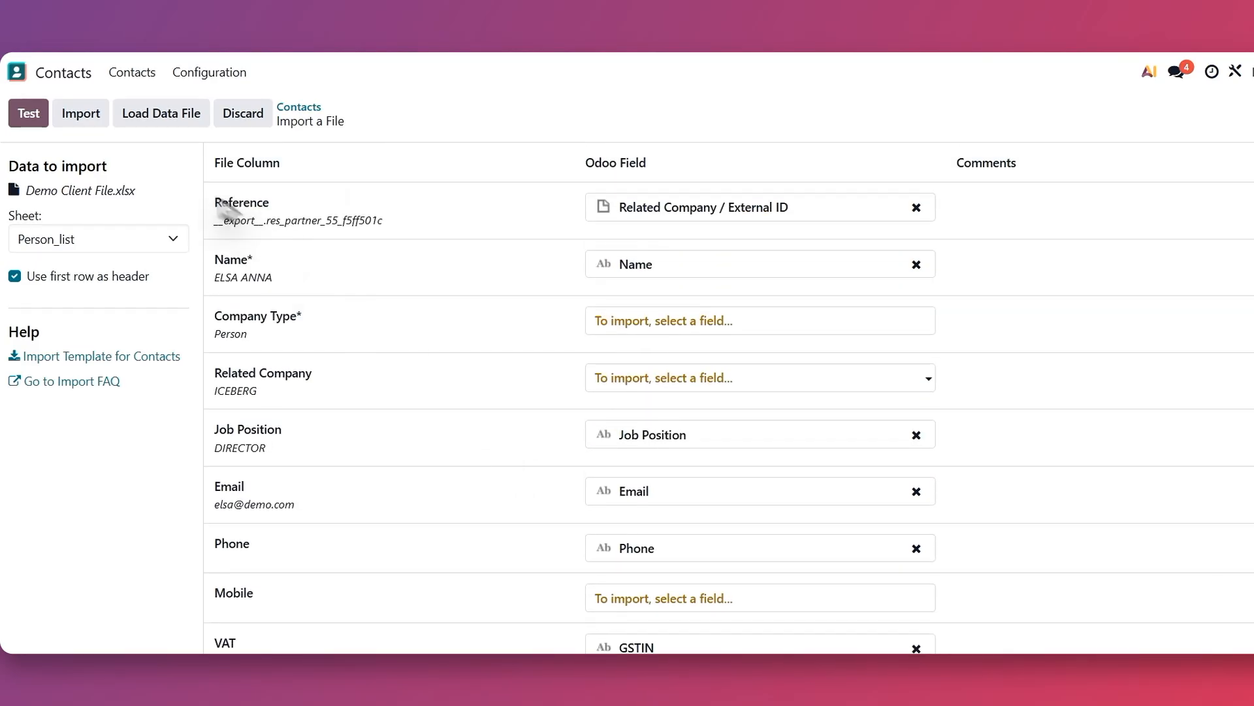
click(40, 115)
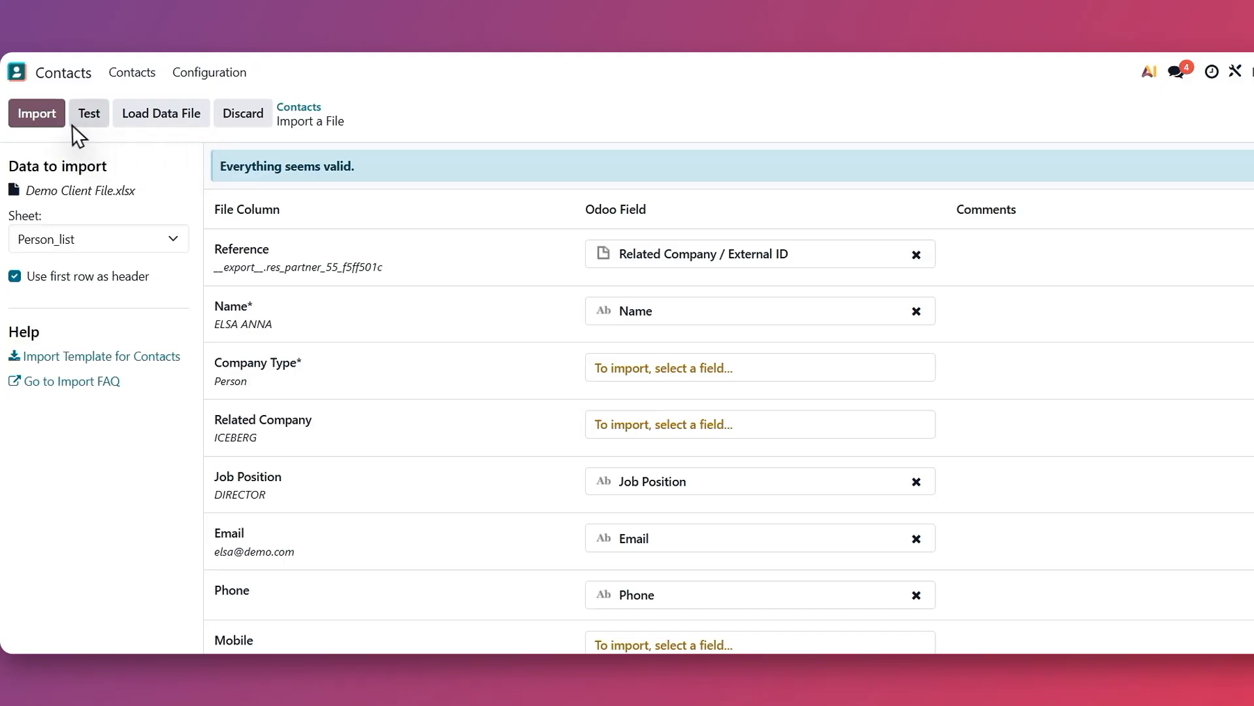
click(37, 115)
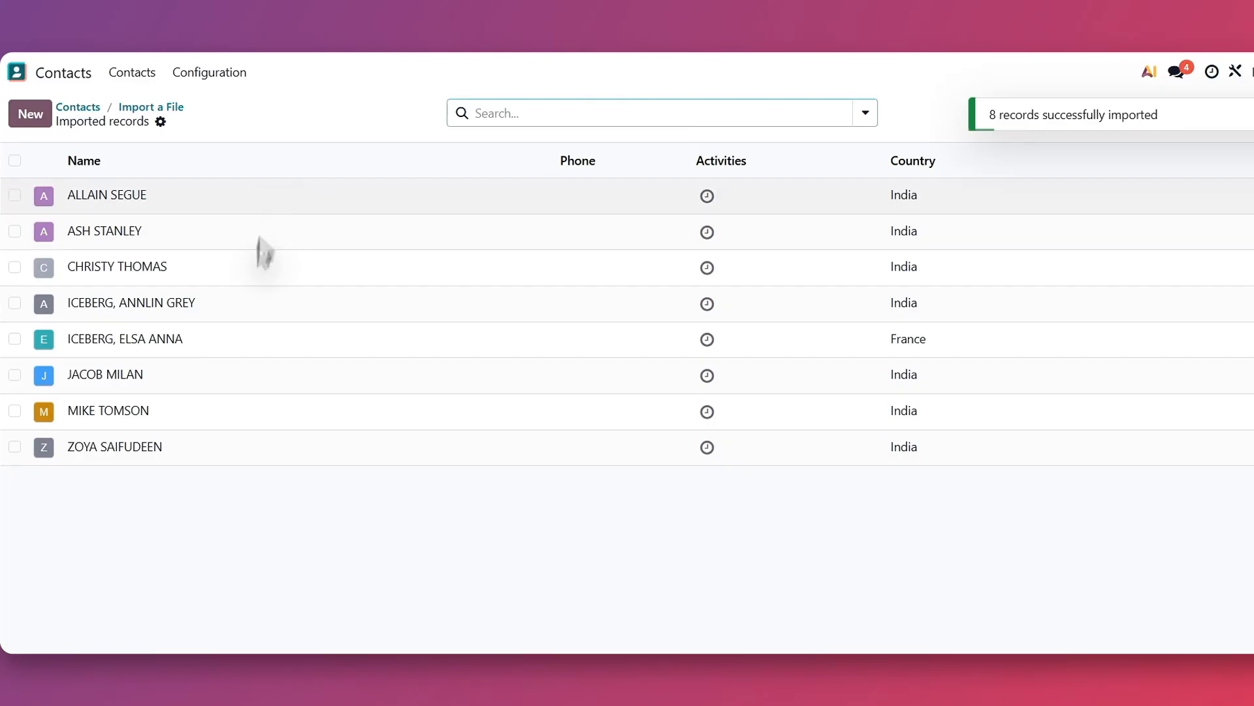
Return to the full contacts list and check the related contacts of the France ICEBERG and the India ICEBERG companies
click(78, 107)
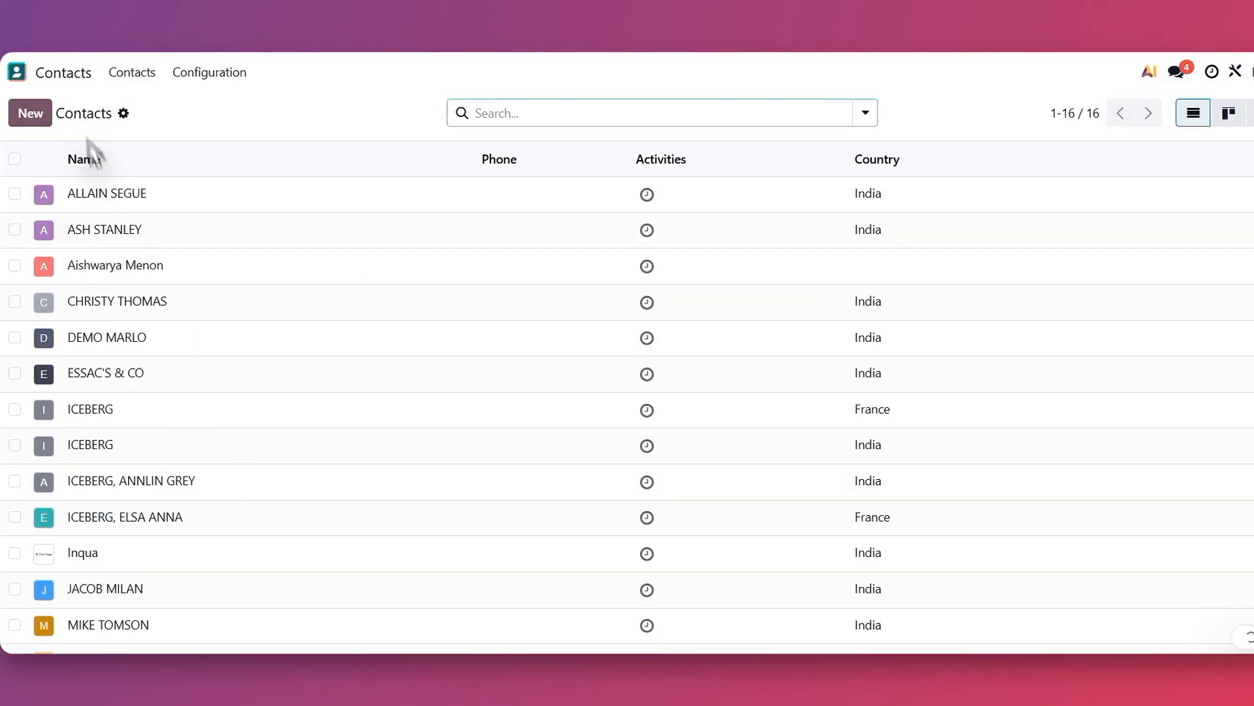
click(93, 411)
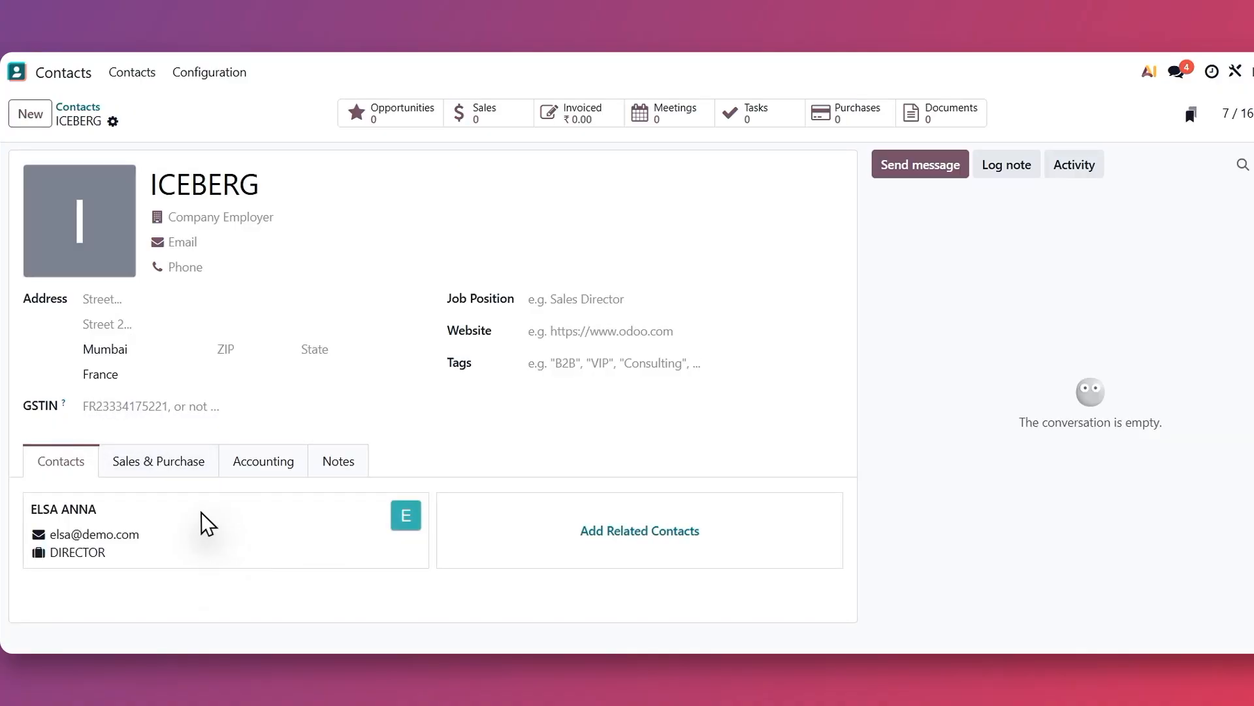
scroll(202, 521, left, 5)
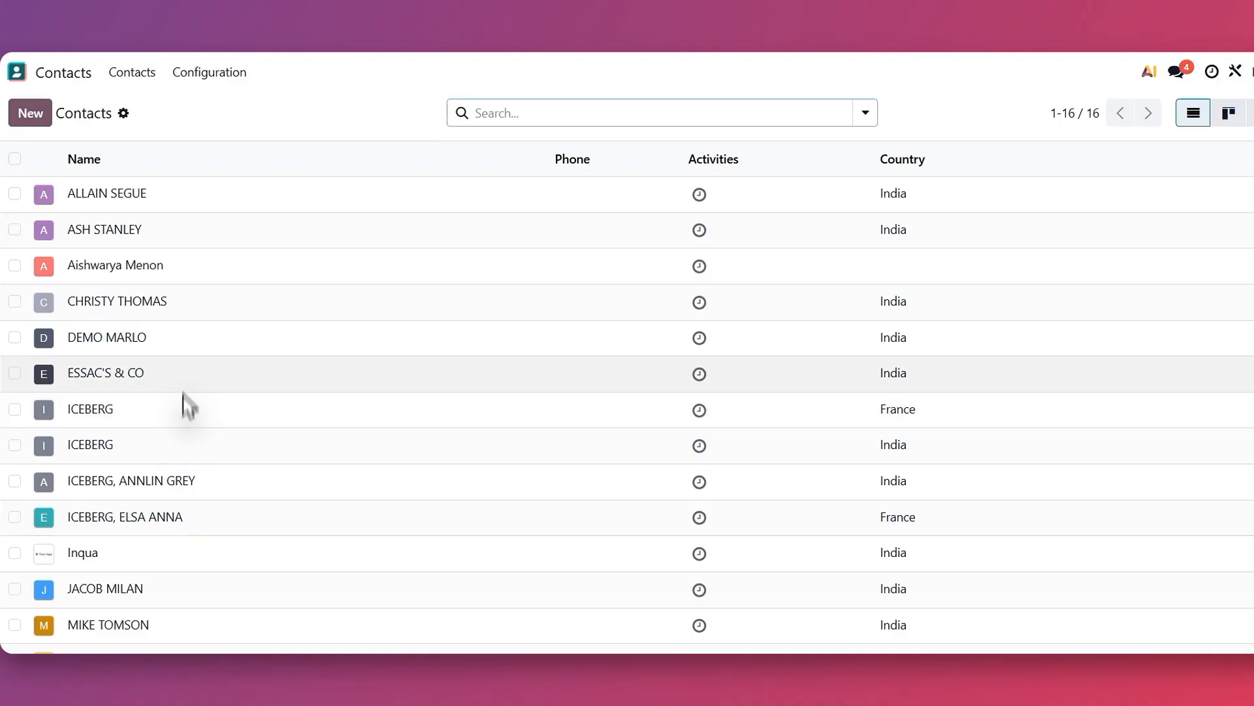
click(117, 444)
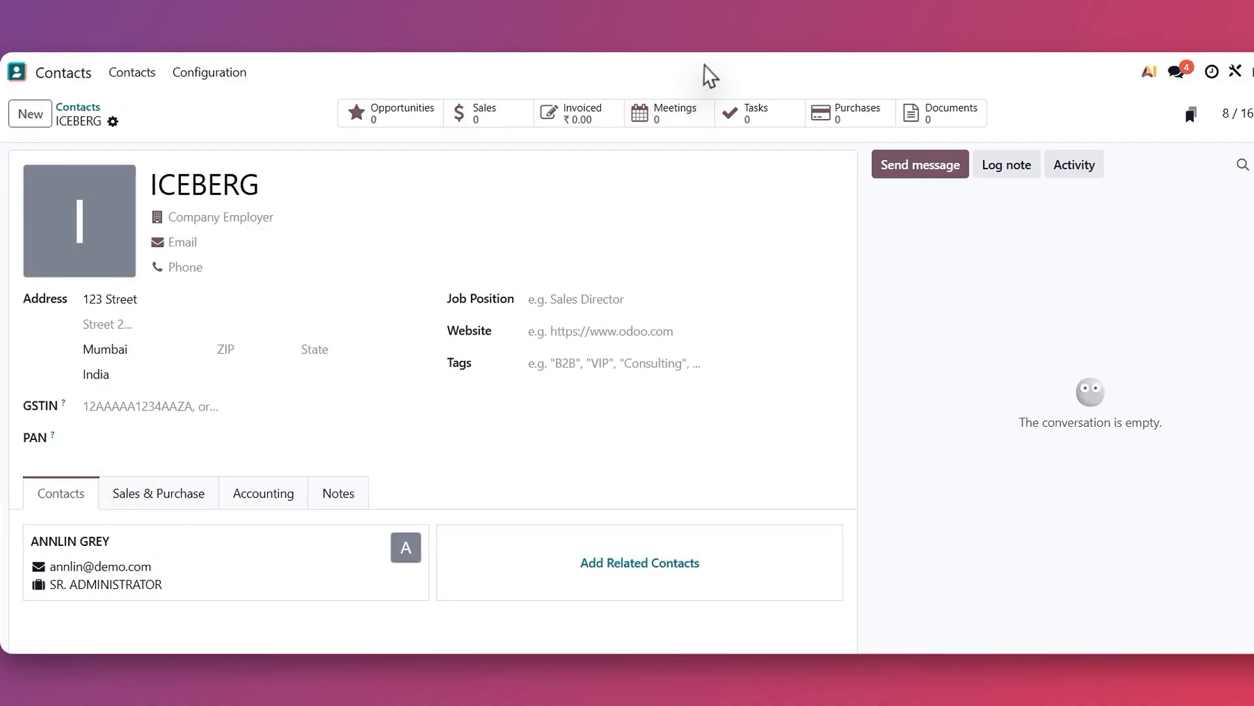
scroll(59, 78, left, 5)
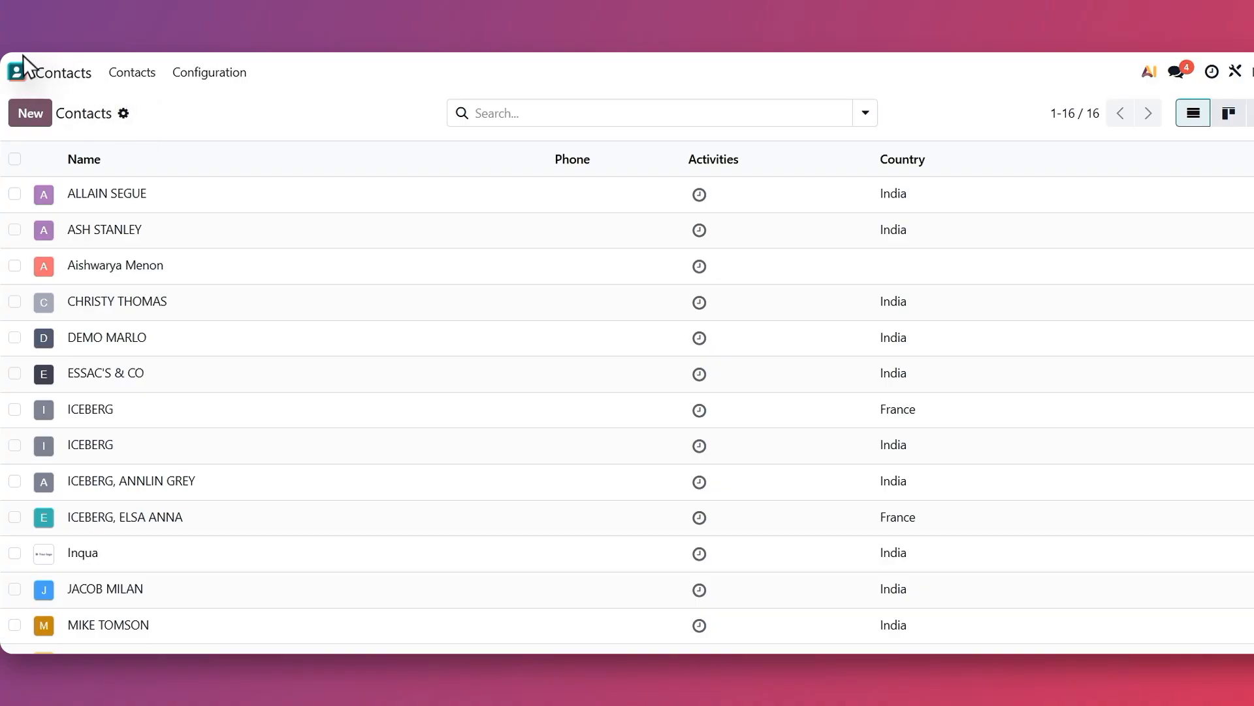
Switch to the Accounting app and view its Customers list, followed by its Vendors list
click(39, 75)
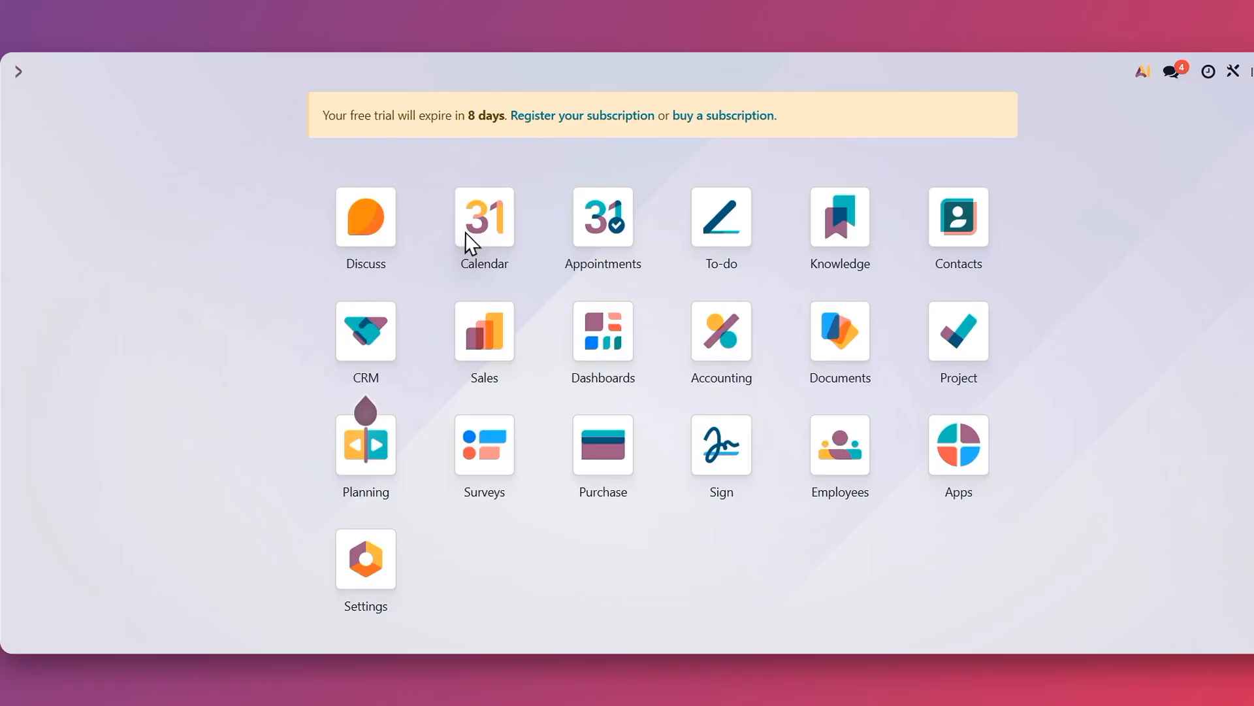
click(698, 327)
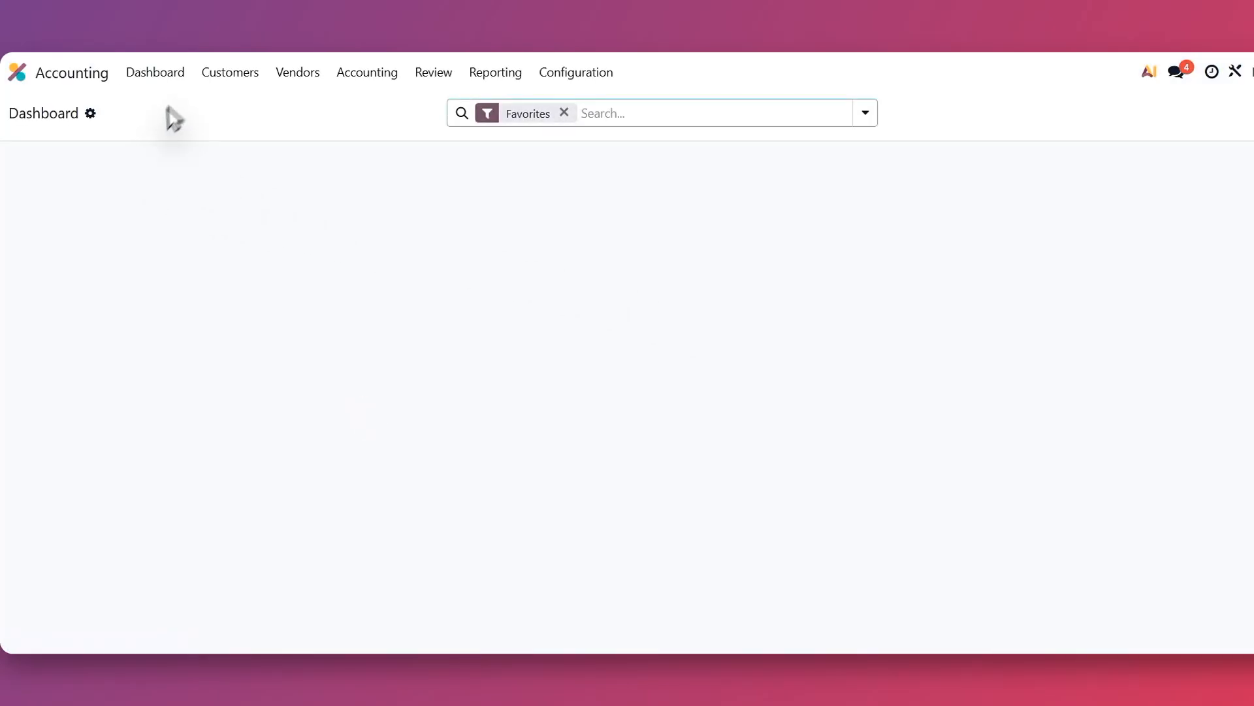
click(232, 75)
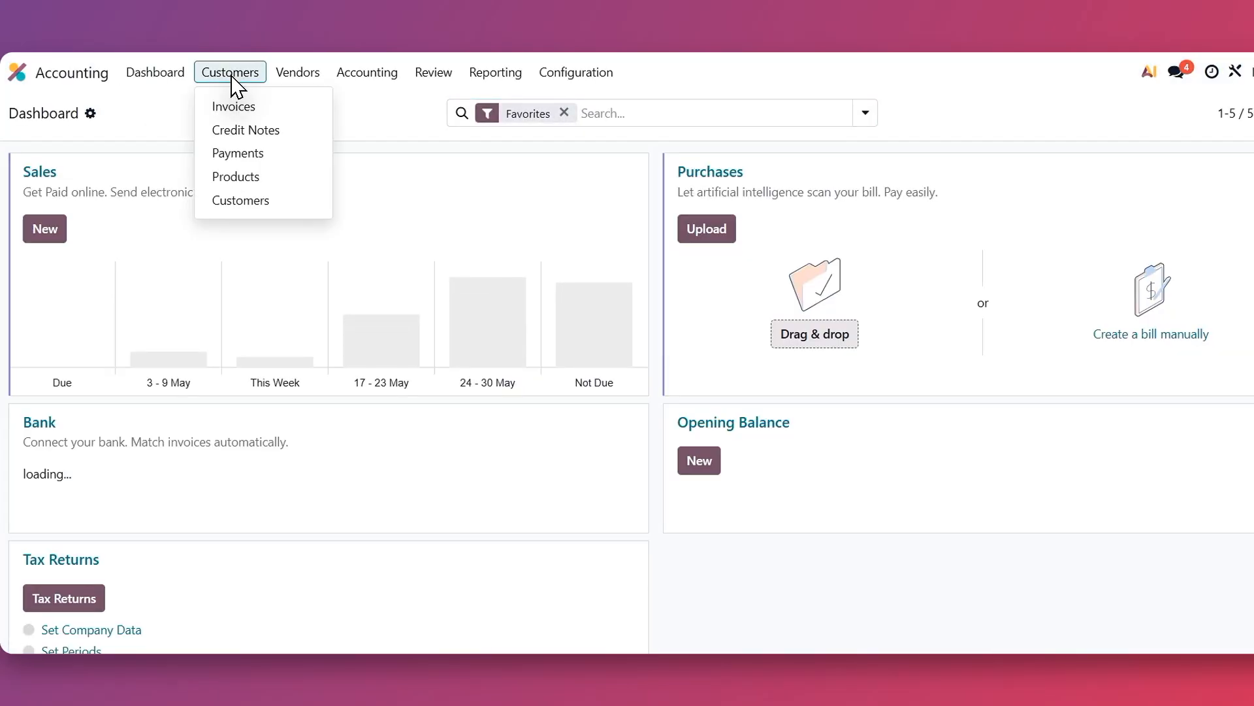
click(240, 201)
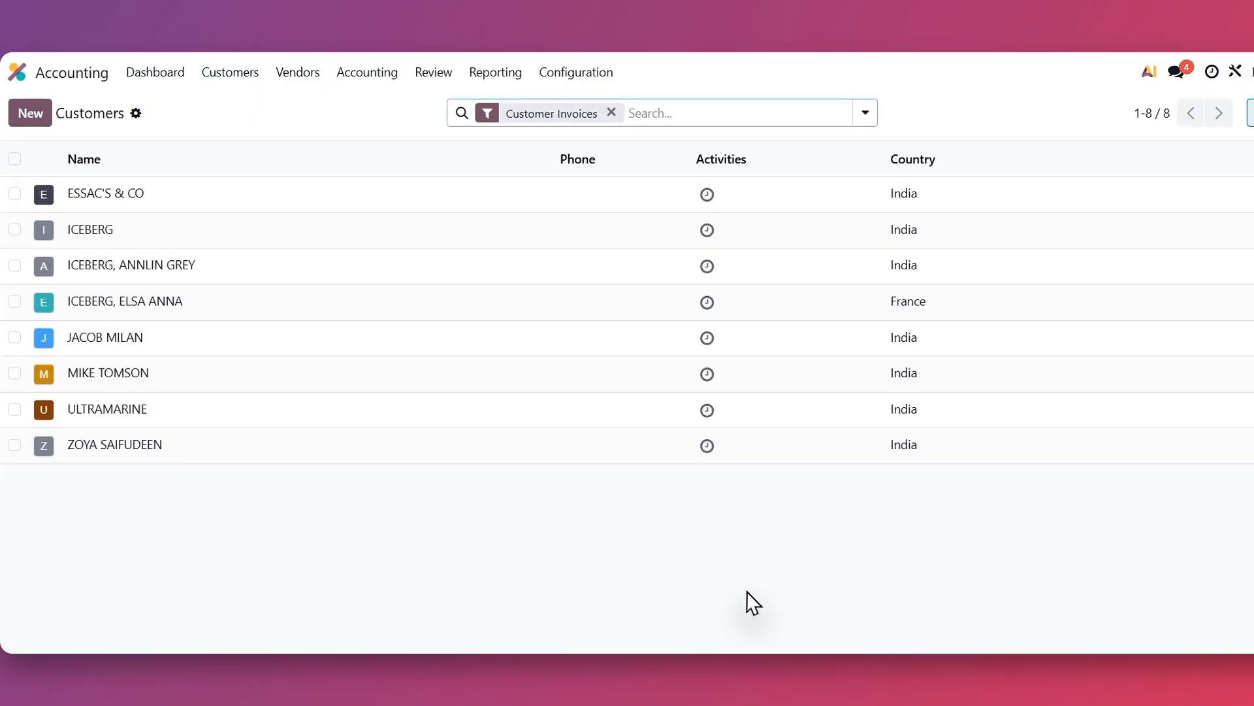
click(304, 70)
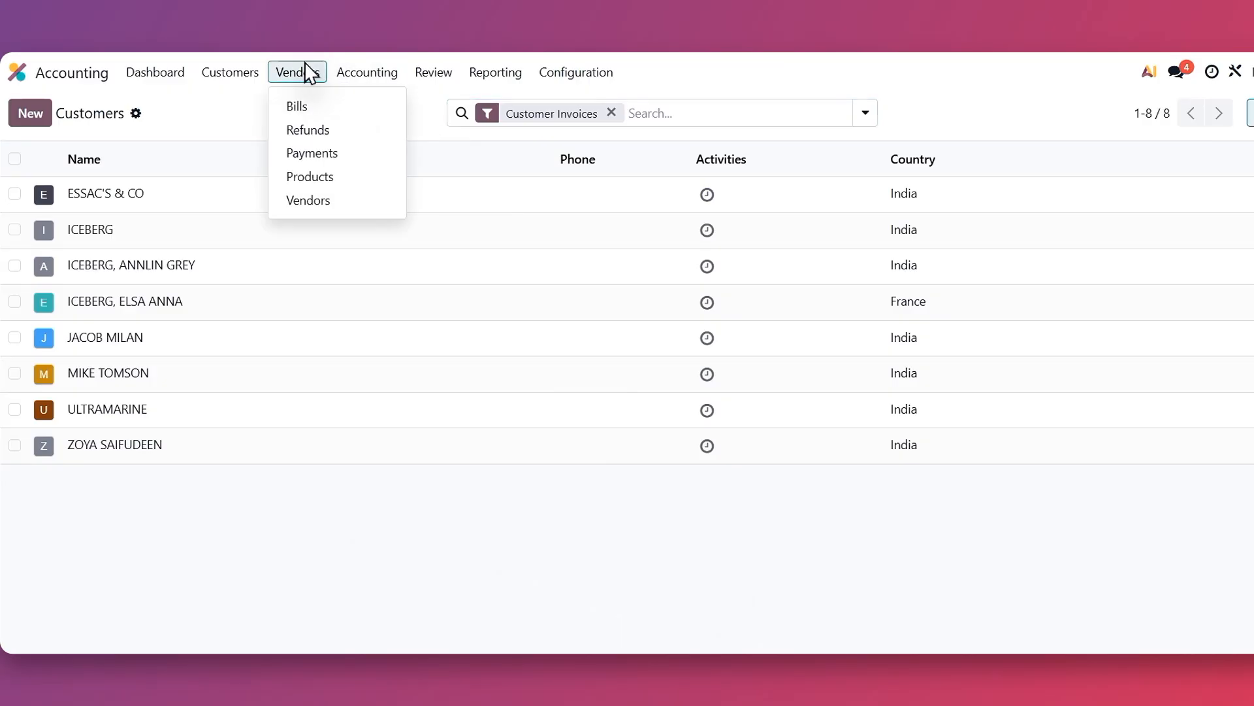
click(299, 196)
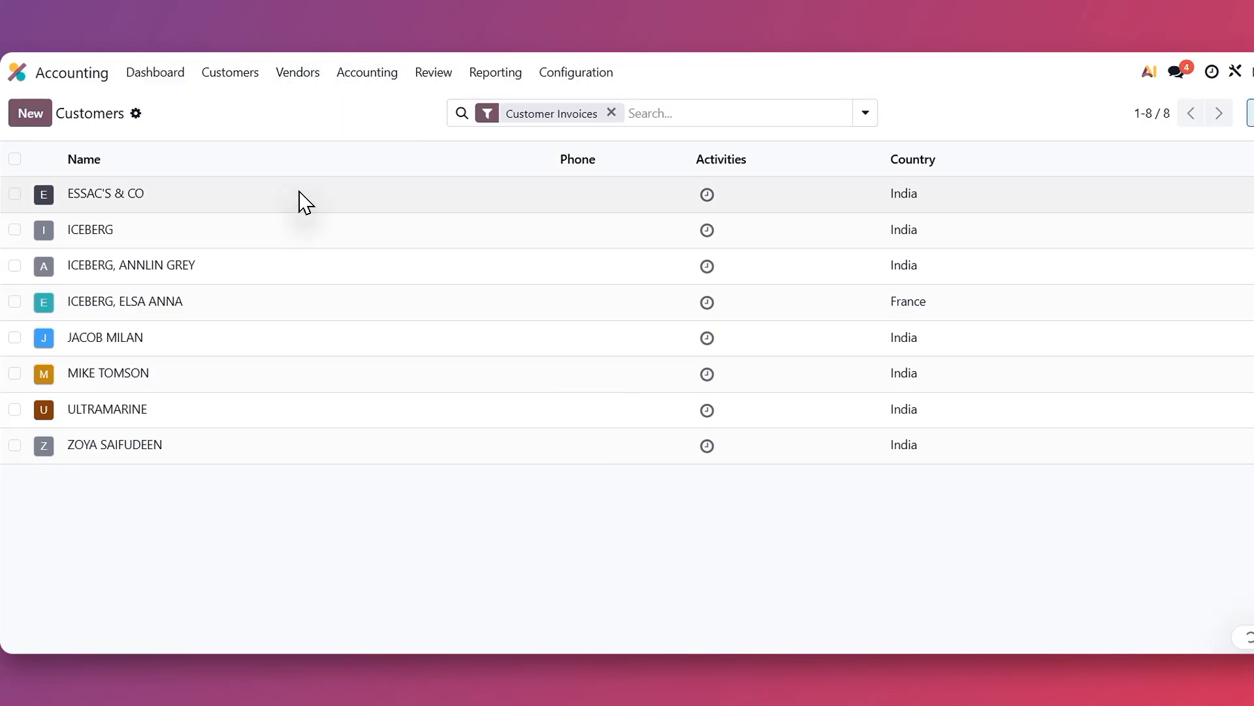